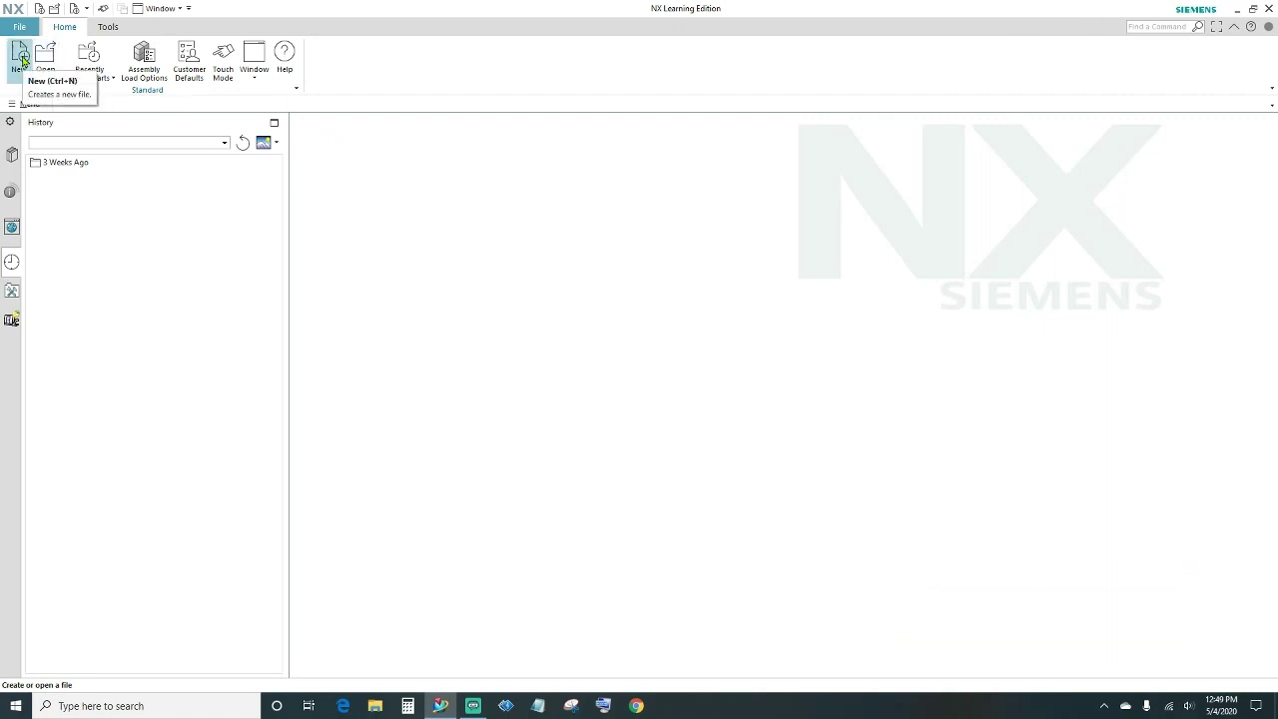
# Create a new millimetre Model part named BOWL.prt.
pyautogui.click(21, 58)
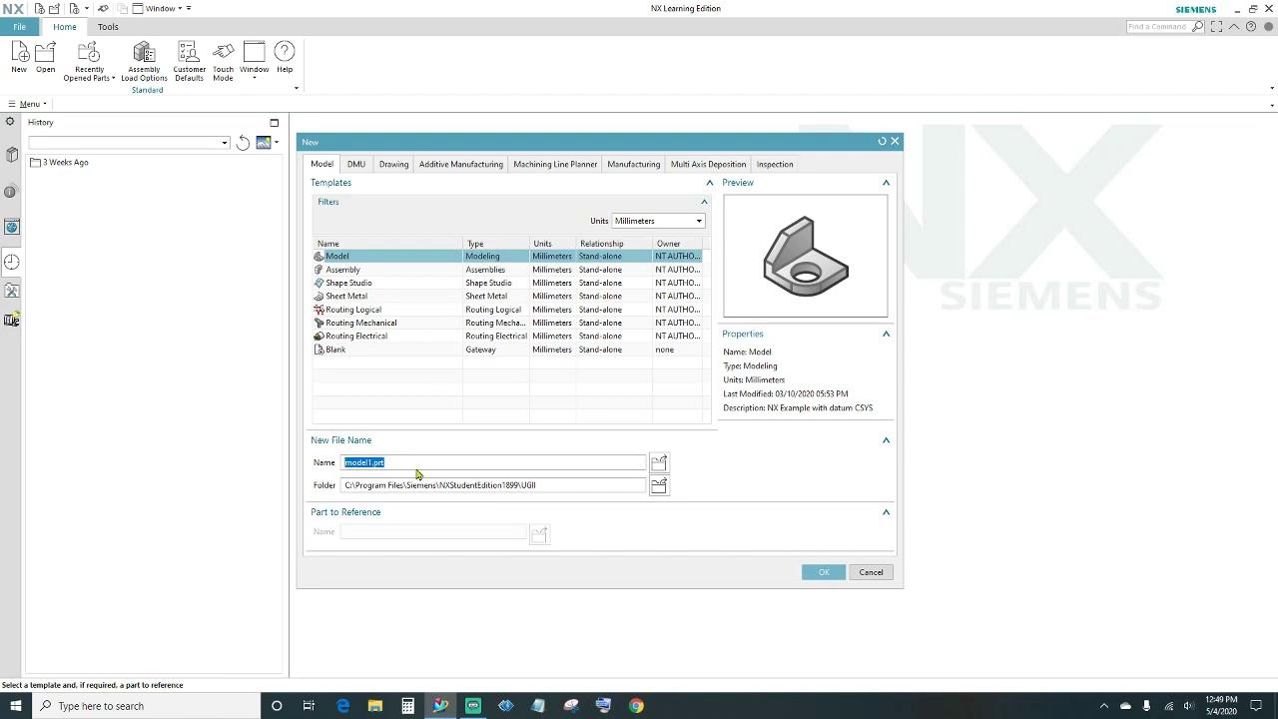
pyautogui.write('BOWL')
pyautogui.click(824, 573)
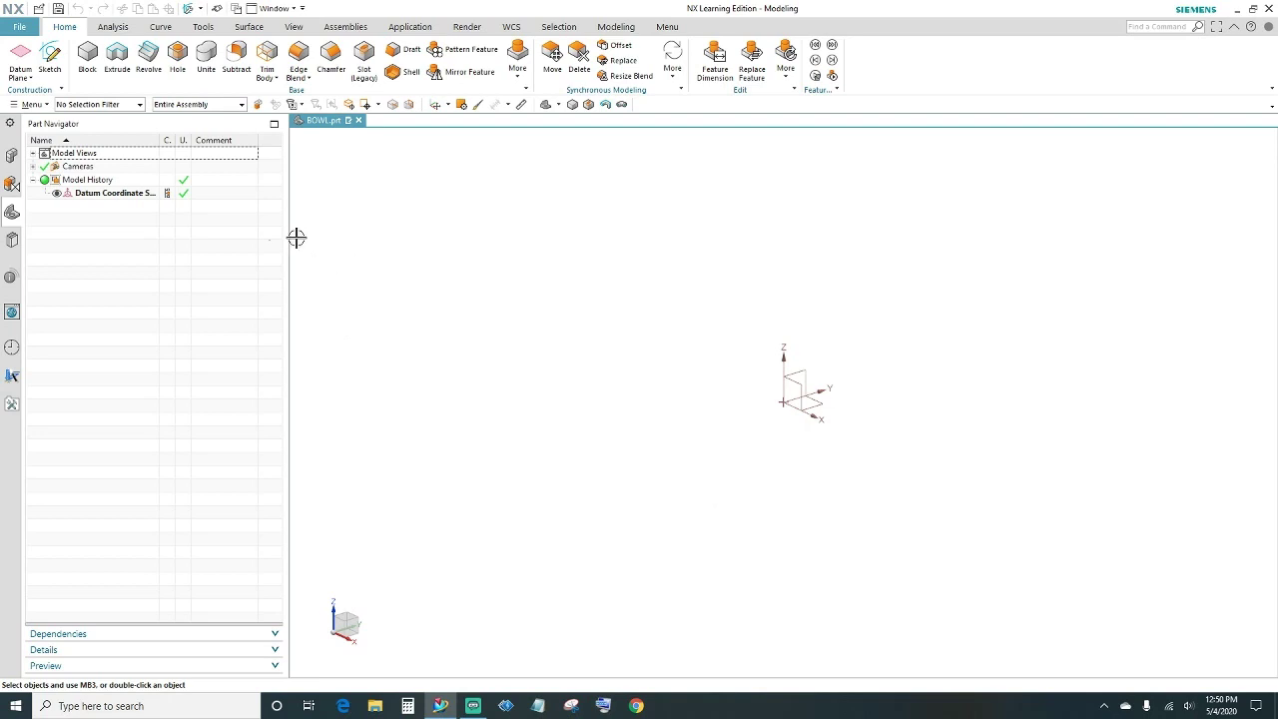
# Turn off Create Inferred Constraints in the Sketch preferences and apply.
pyautogui.click(20, 26)
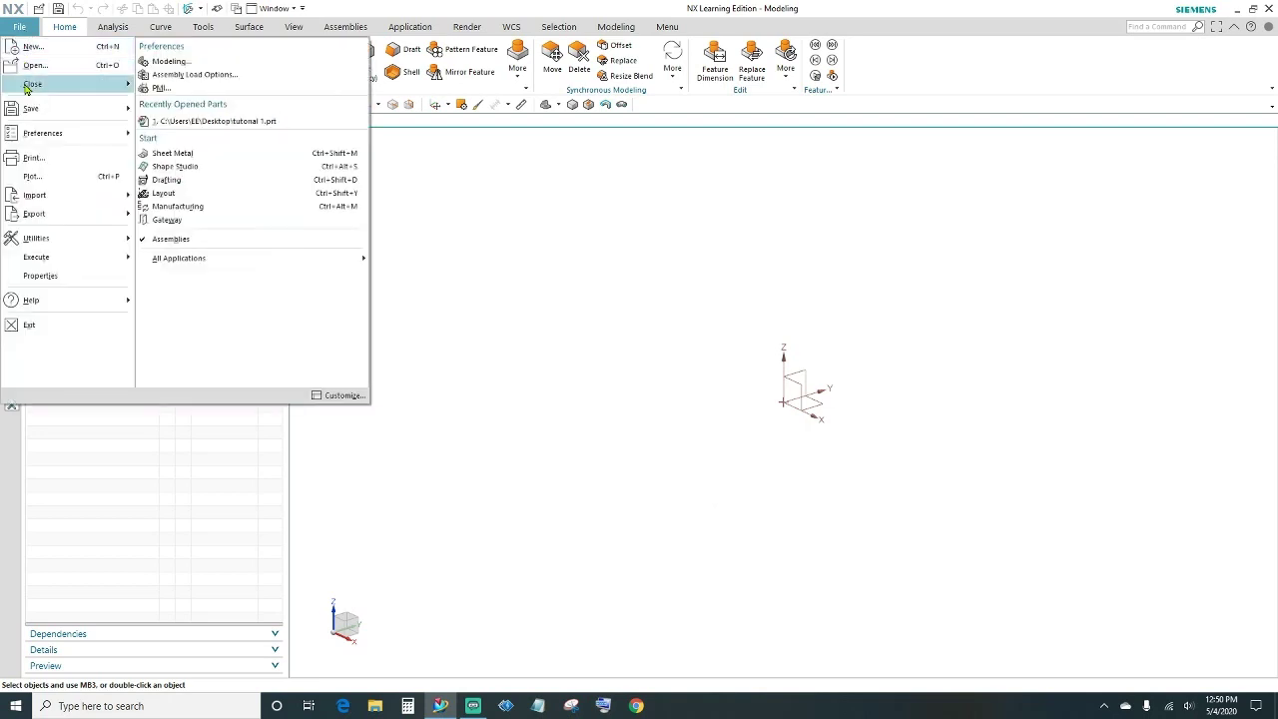
pyautogui.moveTo(36, 138)
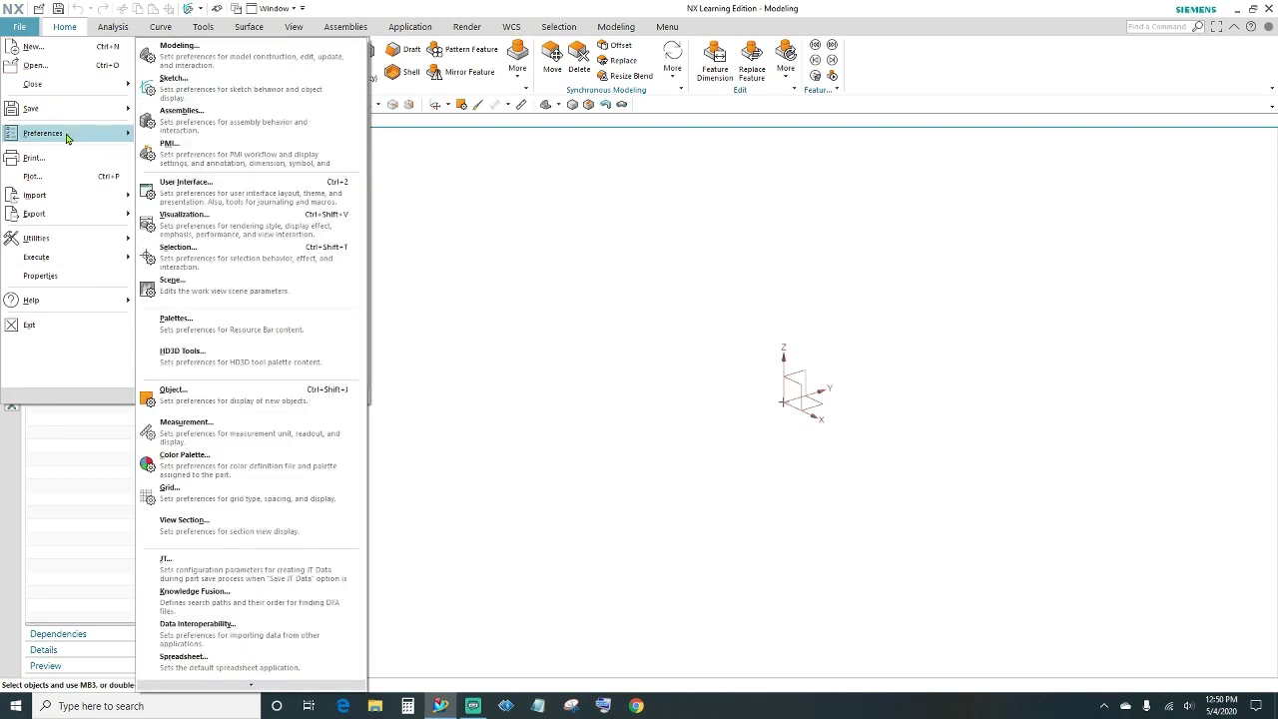
pyautogui.click(185, 92)
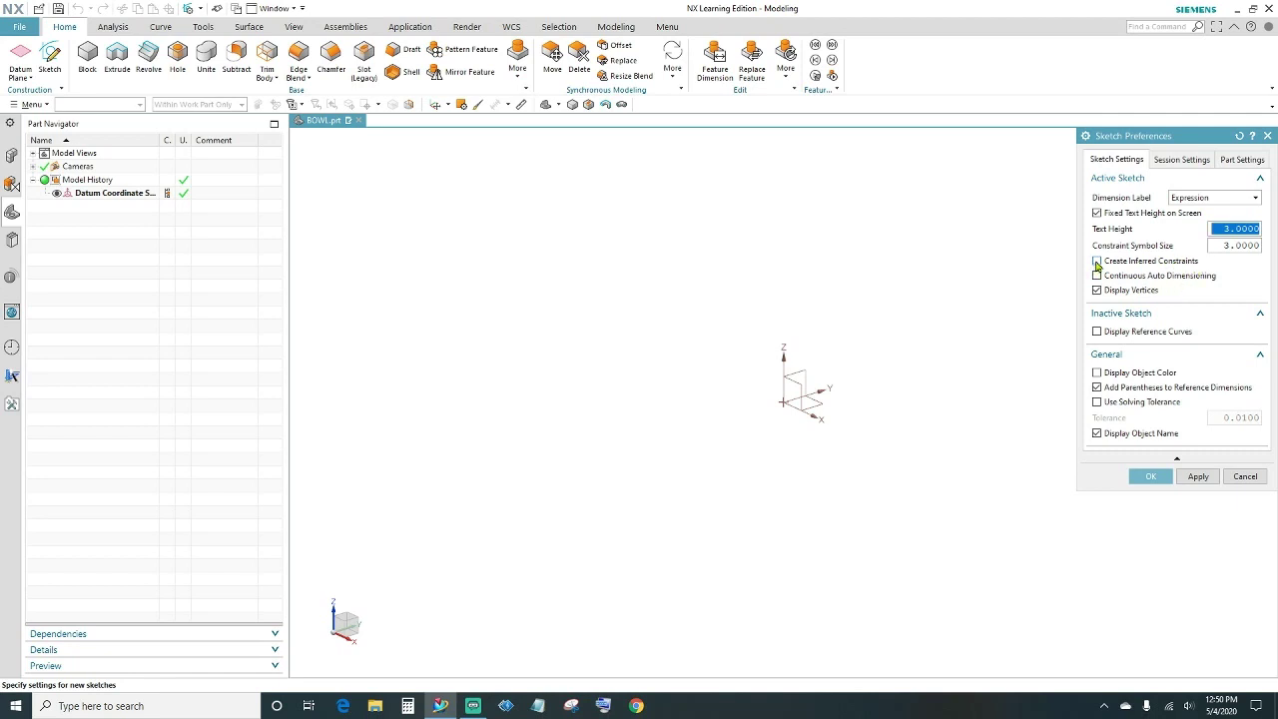
pyautogui.click(1149, 476)
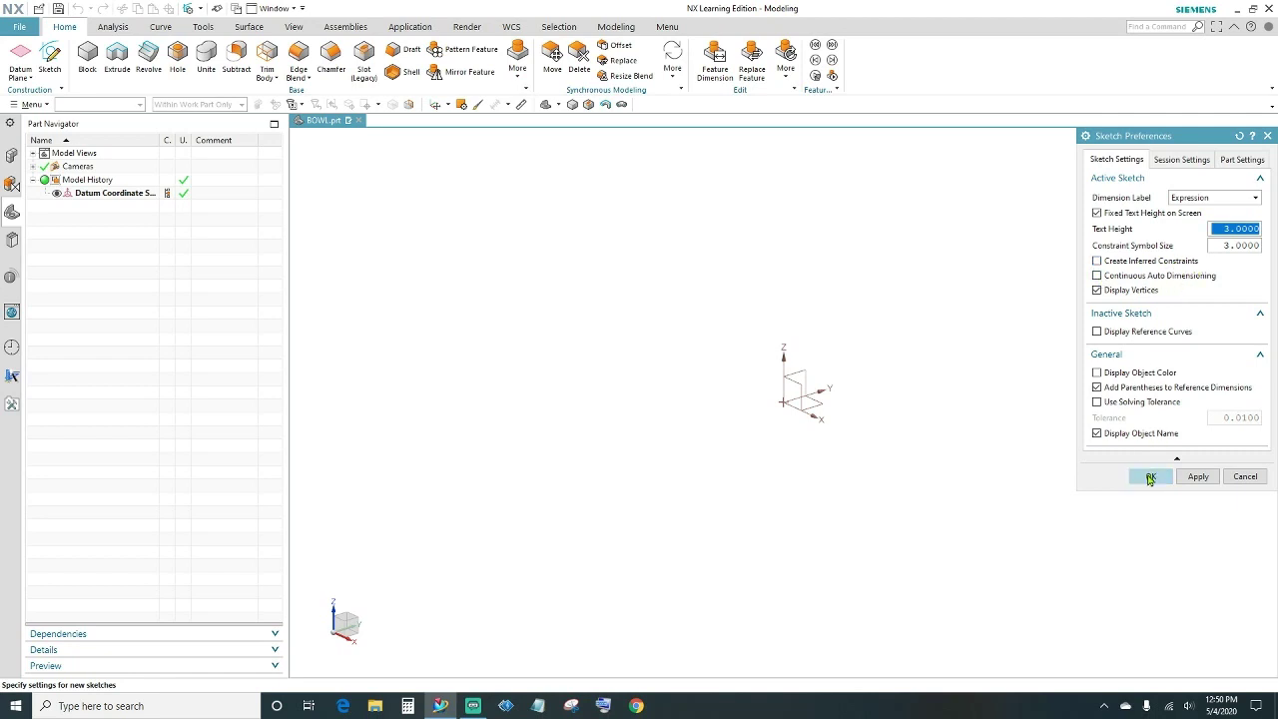
pyautogui.click(1149, 478)
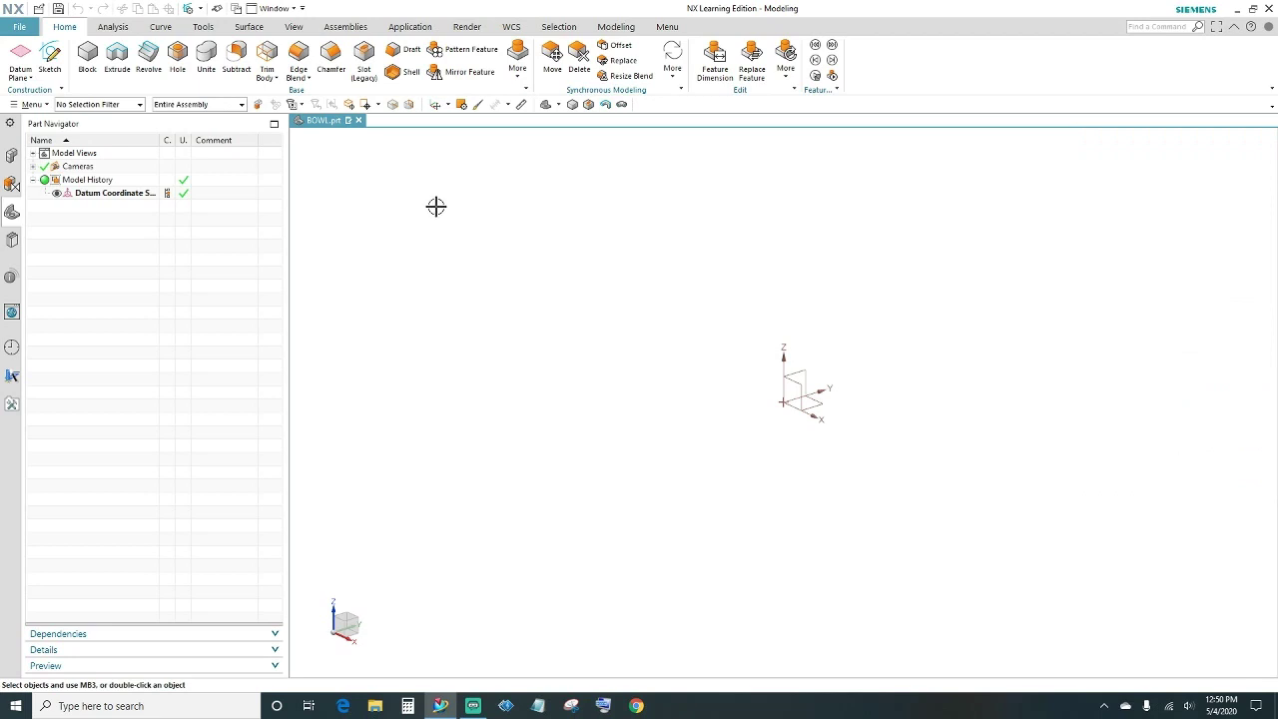
# Start a new sketch on the default XY datum plane.
pyautogui.click(49, 52)
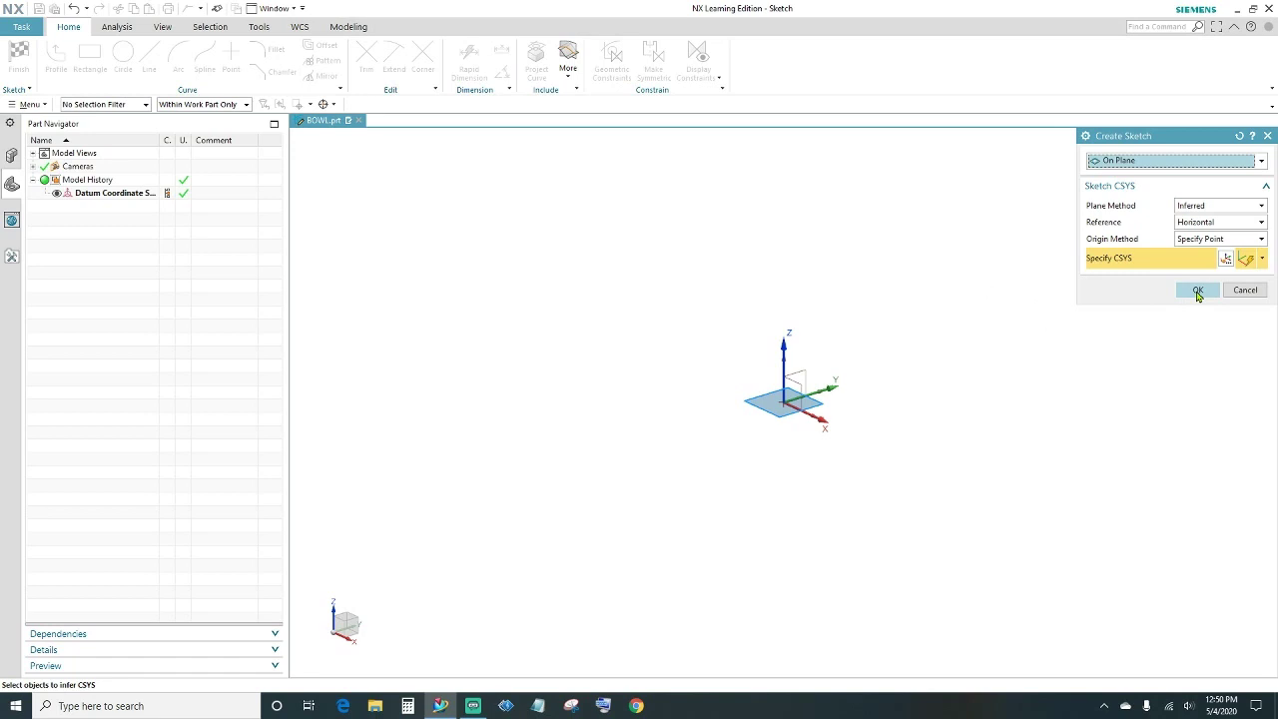
pyautogui.click(1198, 291)
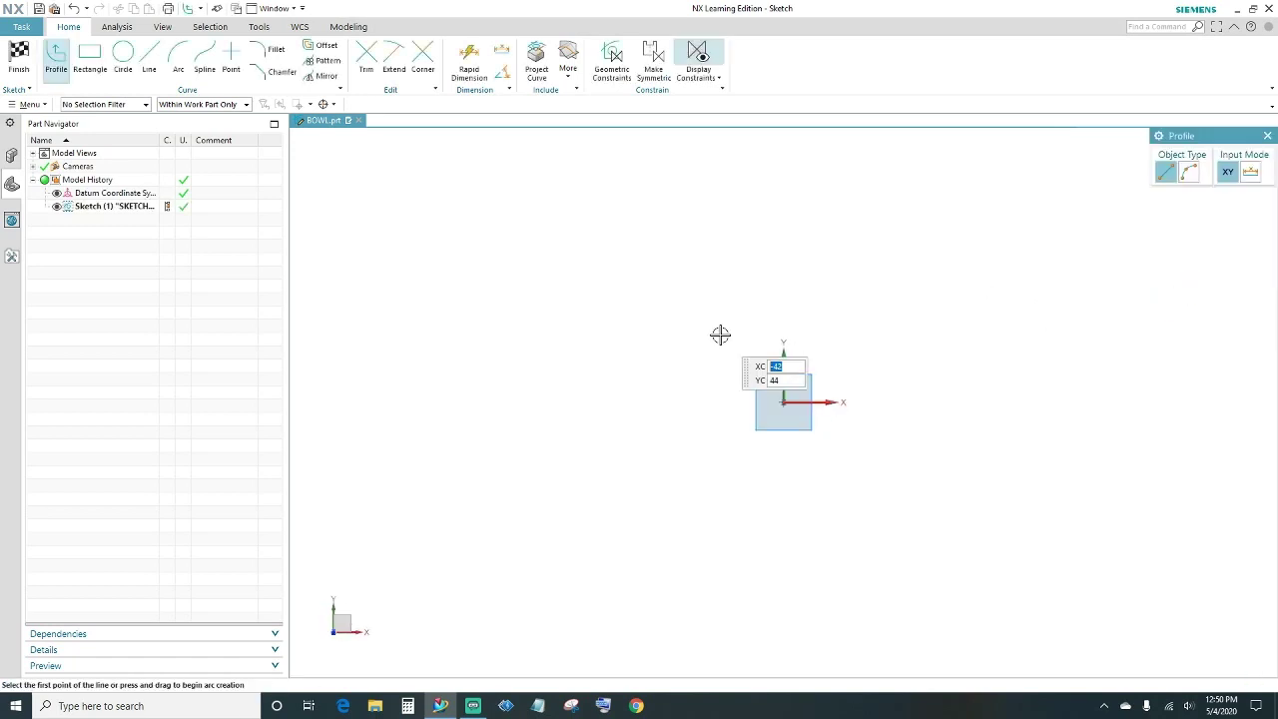
# Draw a line left of the origin and give it a Vertical constraint.
pyautogui.click(149, 62)
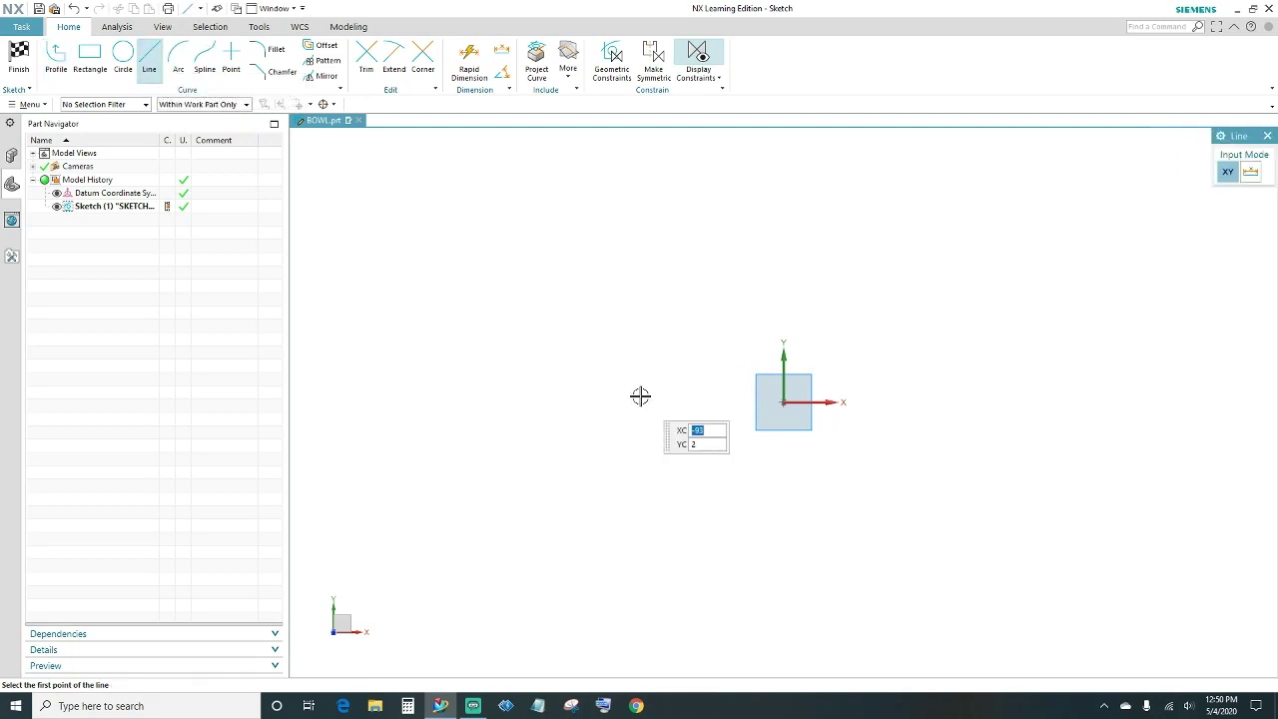
pyautogui.click(458, 268)
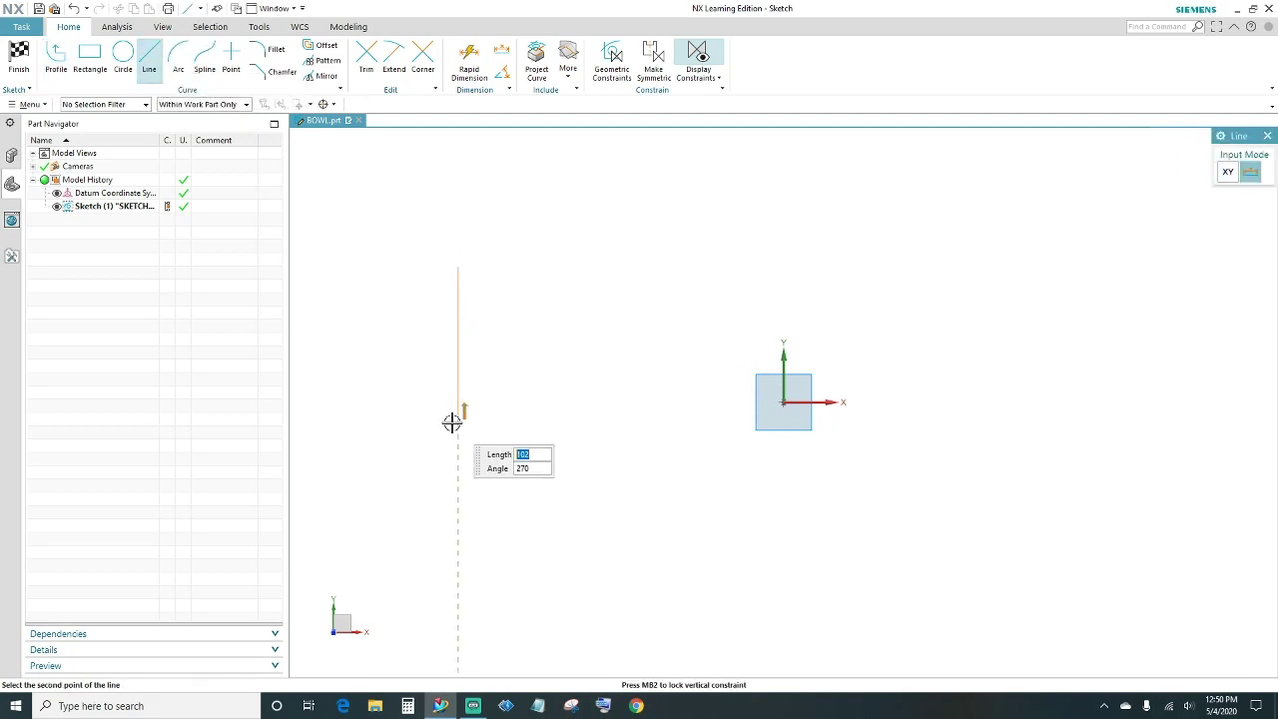
pyautogui.click(452, 423)
pyautogui.press('Escape')
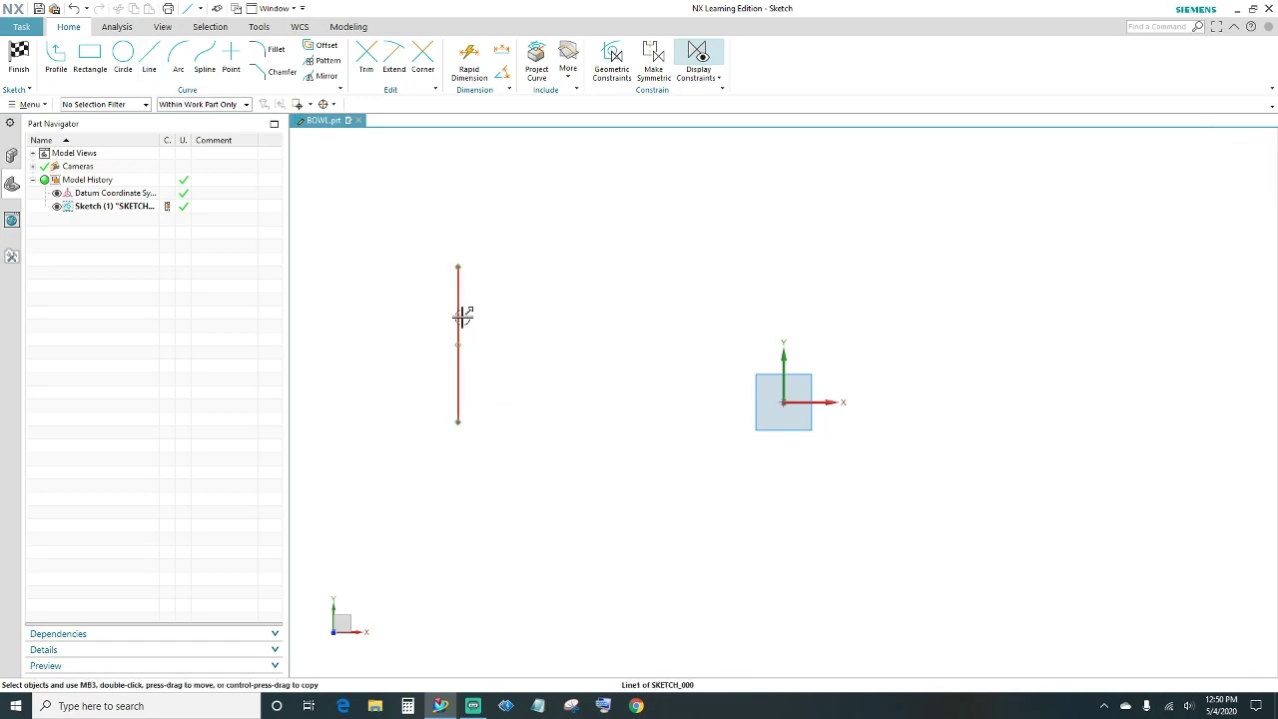
pyautogui.click(460, 314)
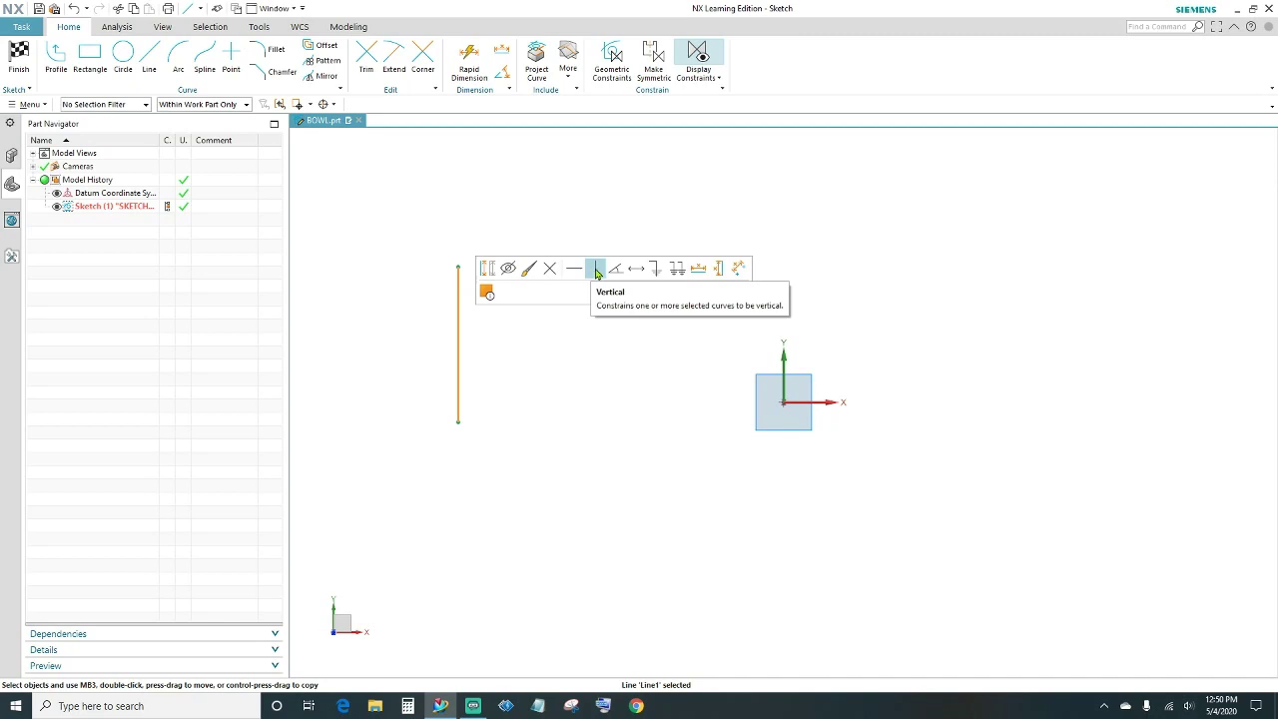
pyautogui.click(594, 268)
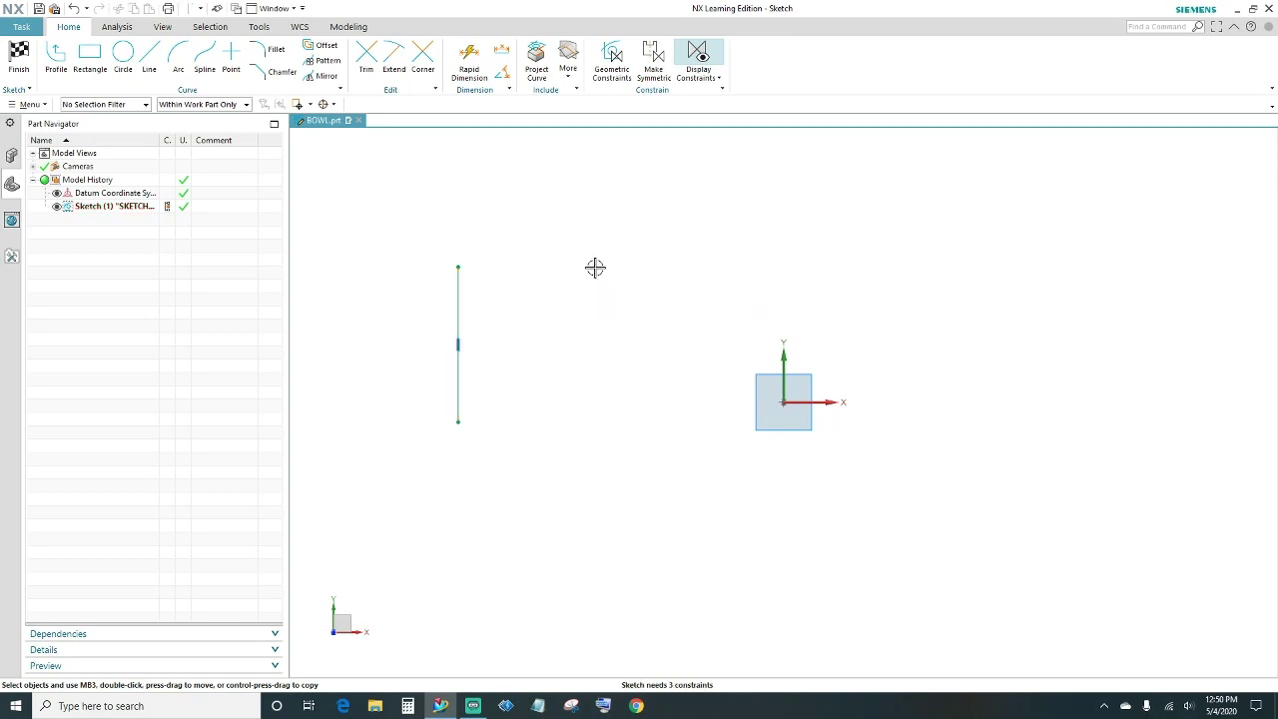
pyautogui.click(469, 65)
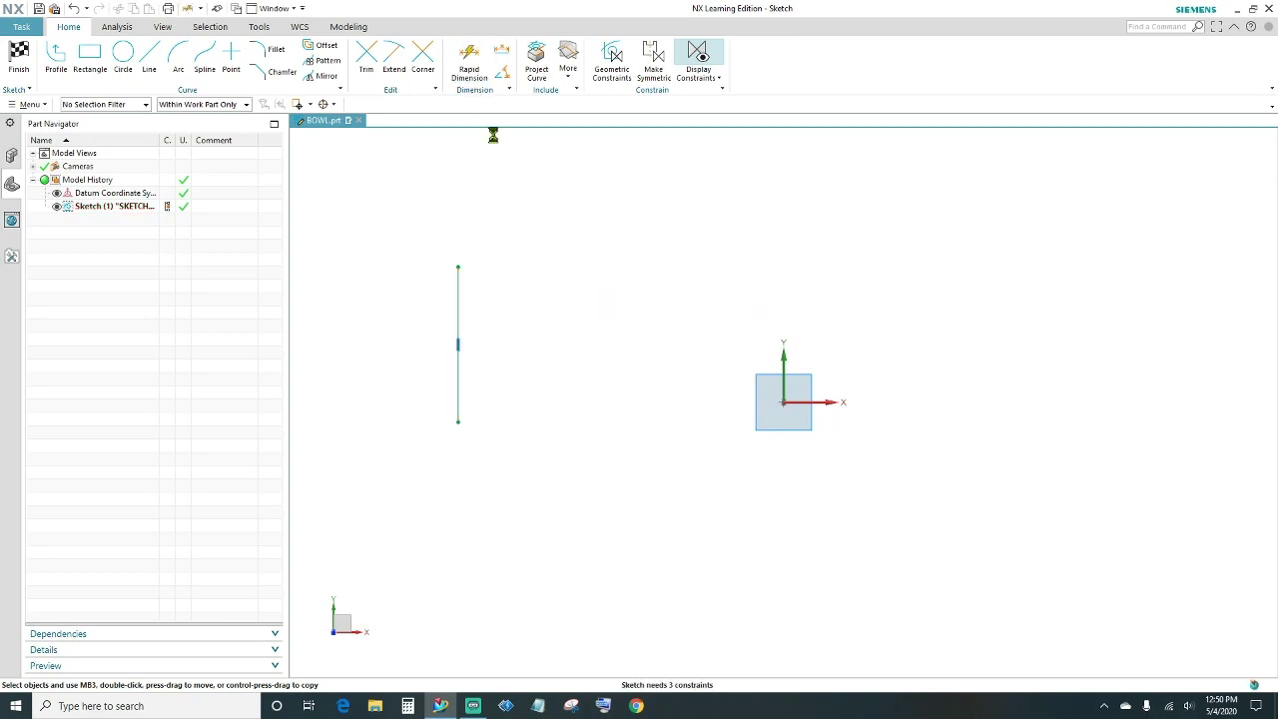
# Dimension the vertical line's length to 21.
pyautogui.click(451, 291)
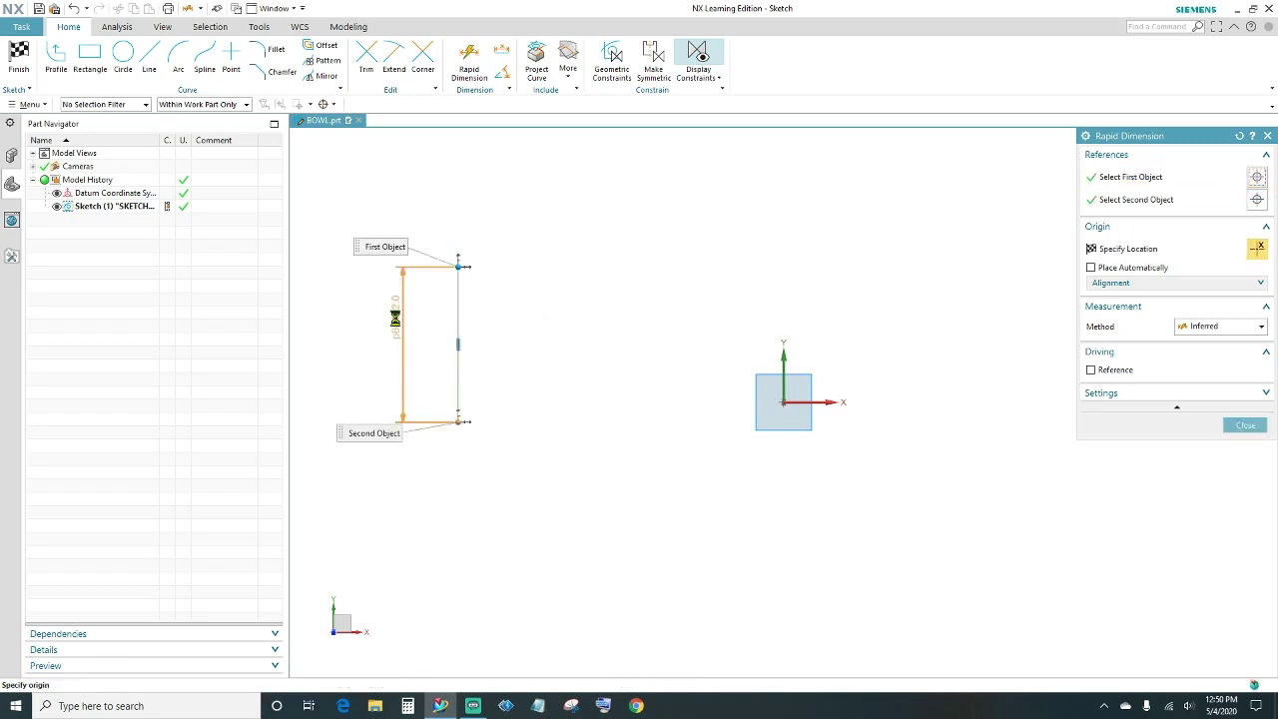
pyautogui.click(393, 319)
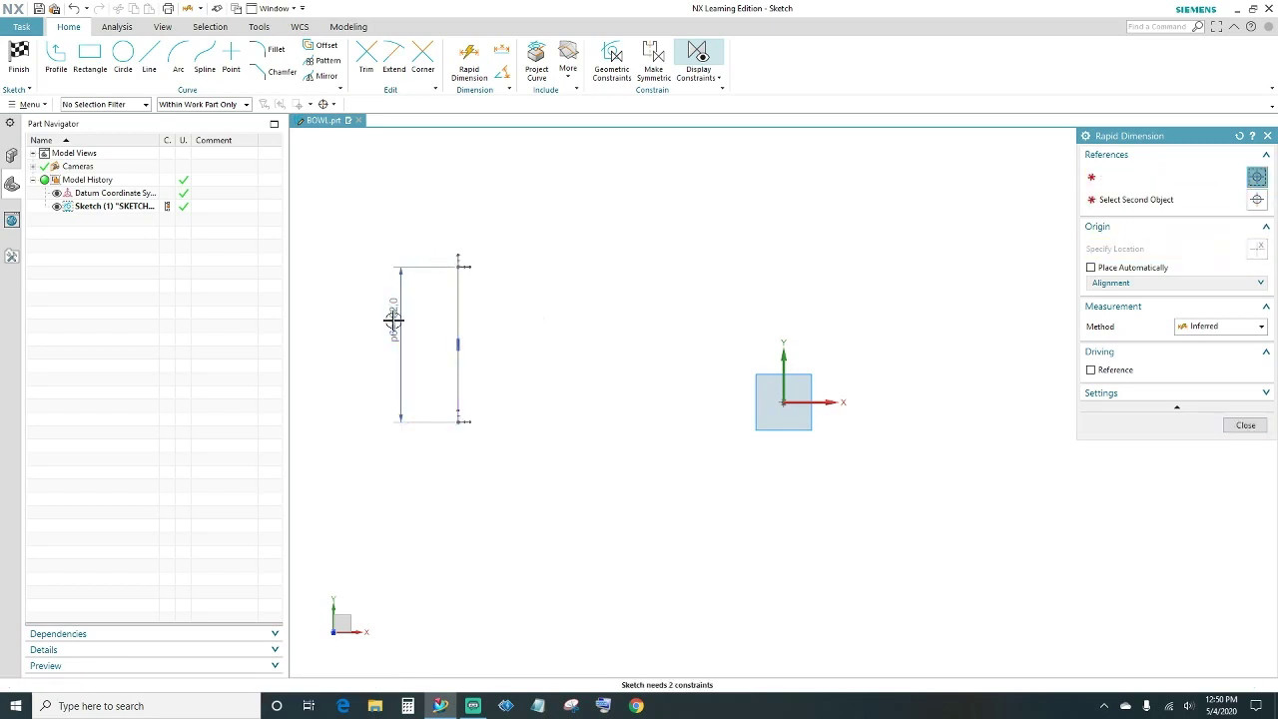
pyautogui.write('21')
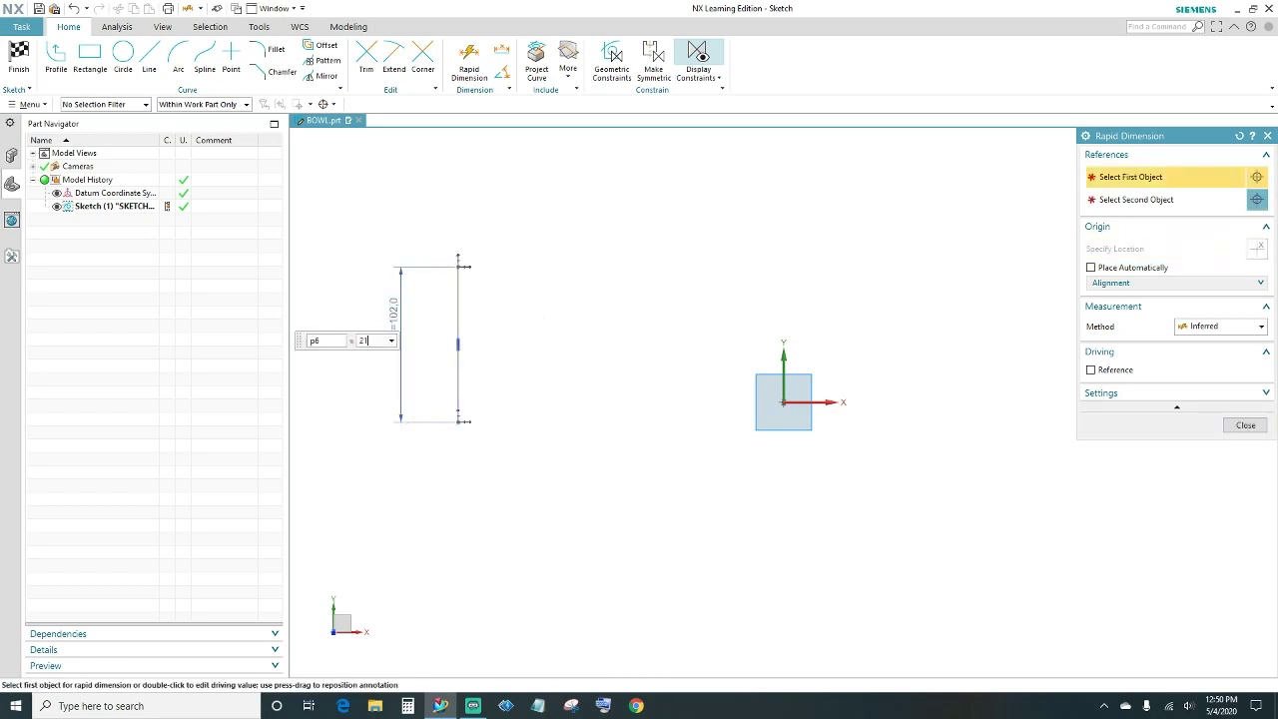
pyautogui.press('Return')
pyautogui.scroll(4, 729, 426)
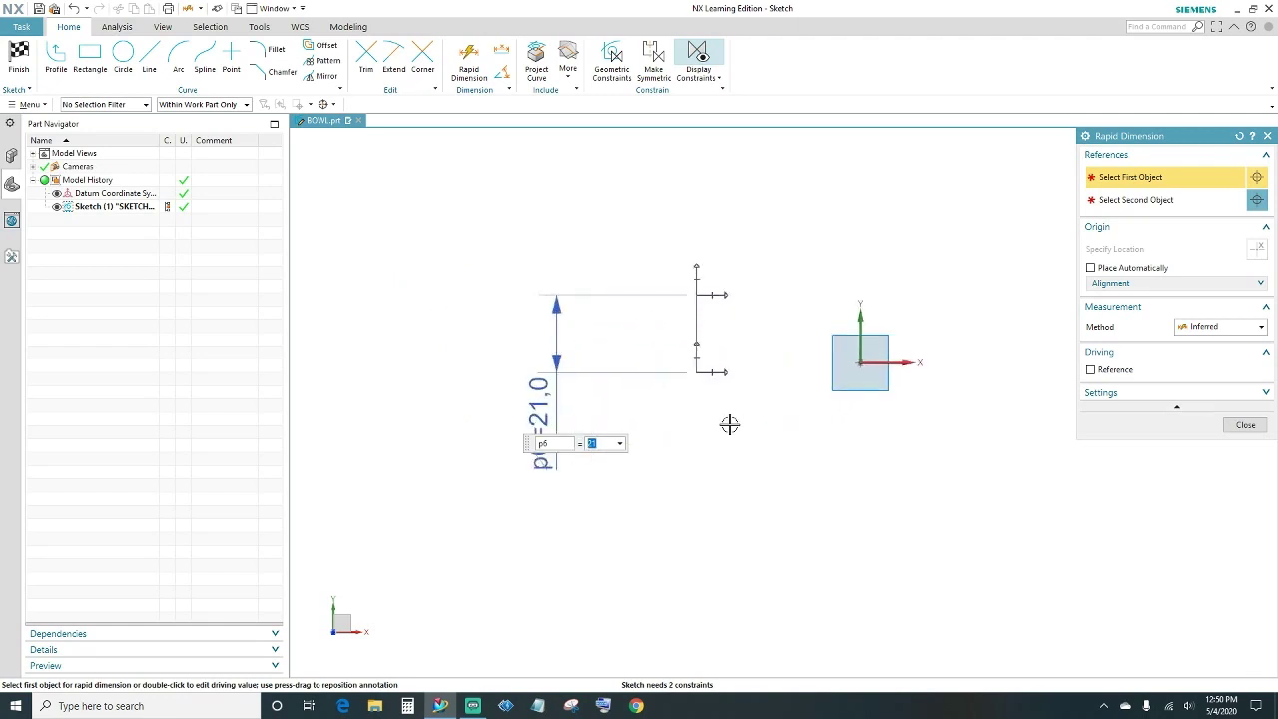
pyautogui.keyDown('shift'); pyautogui.moveTo(698, 426); pyautogui.dragTo(550, 433, button='middle'); pyautogui.keyUp('shift')
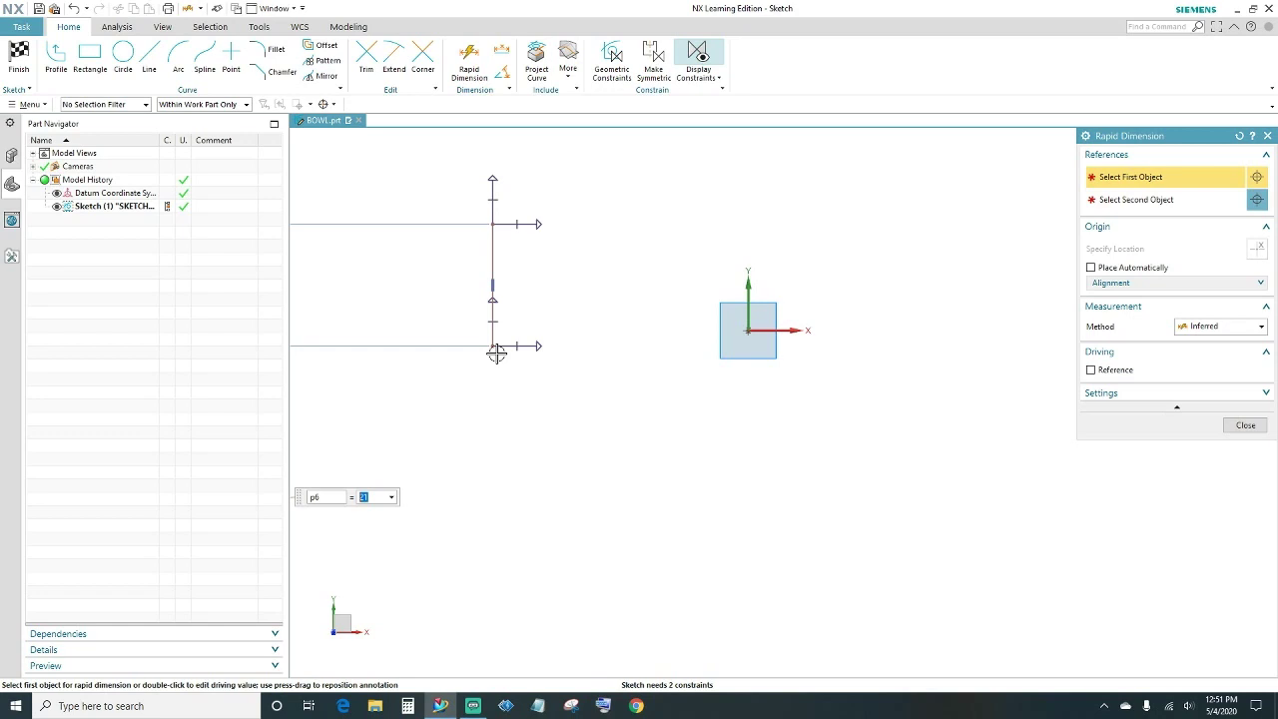
# Locate the line 44.1 from the Y axis and 2.7 from the X axis.
pyautogui.click(495, 257)
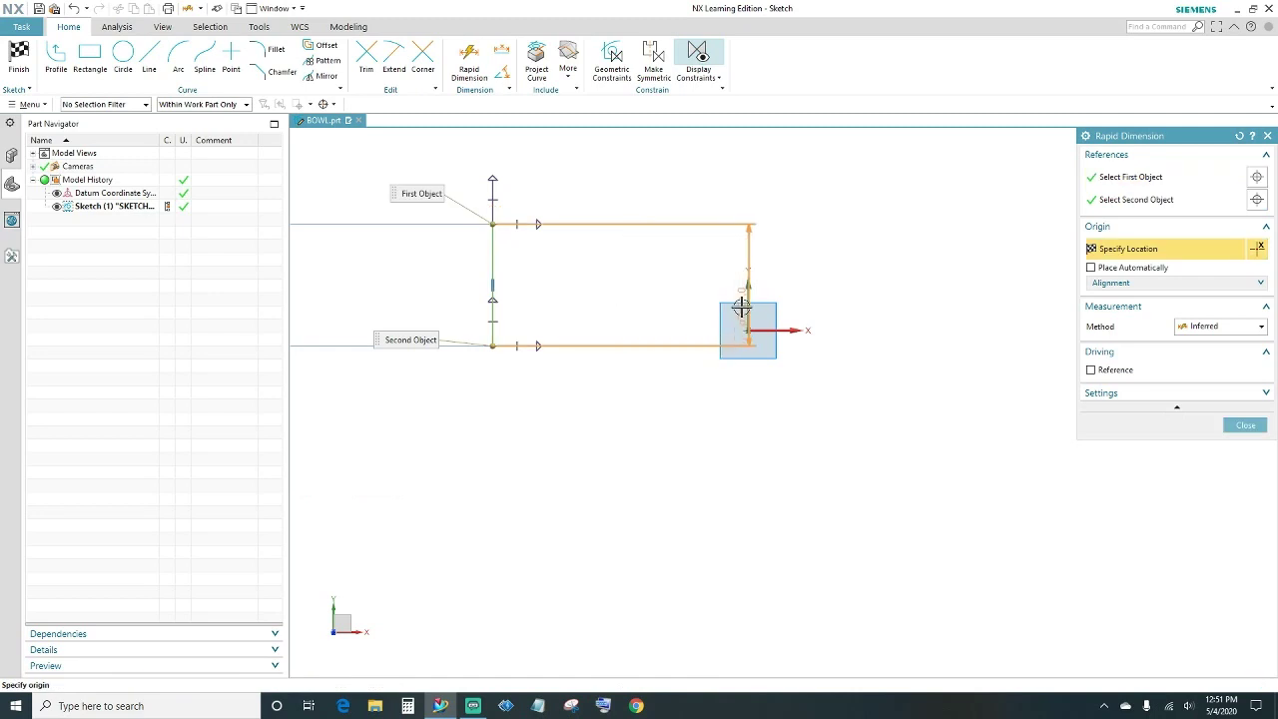
pyautogui.click(748, 290)
pyautogui.click(748, 291)
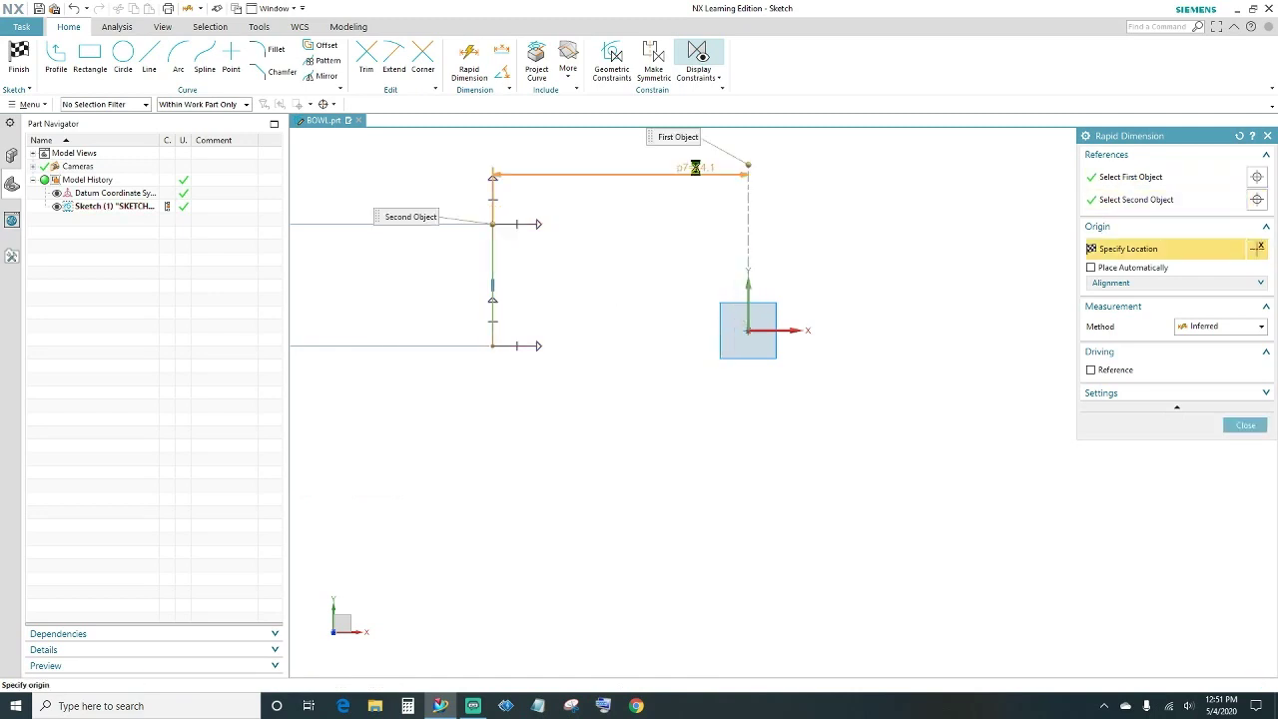
pyautogui.click(696, 168)
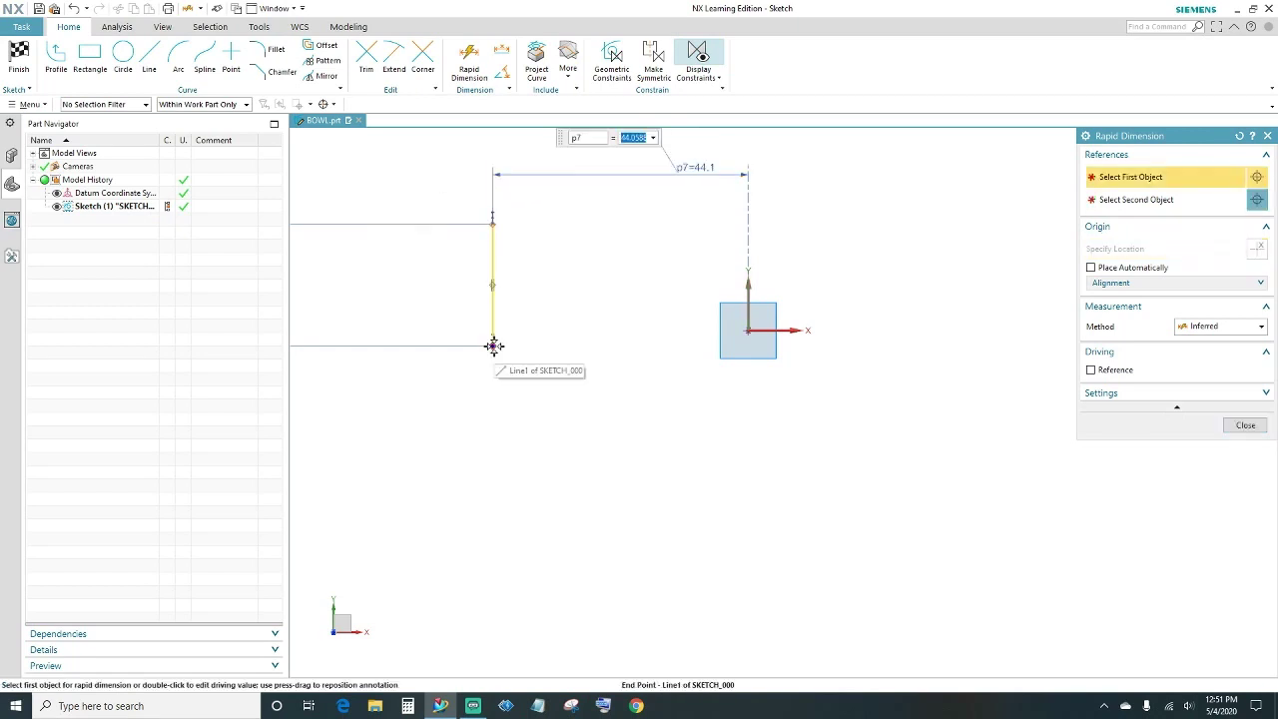
pyautogui.click(493, 345)
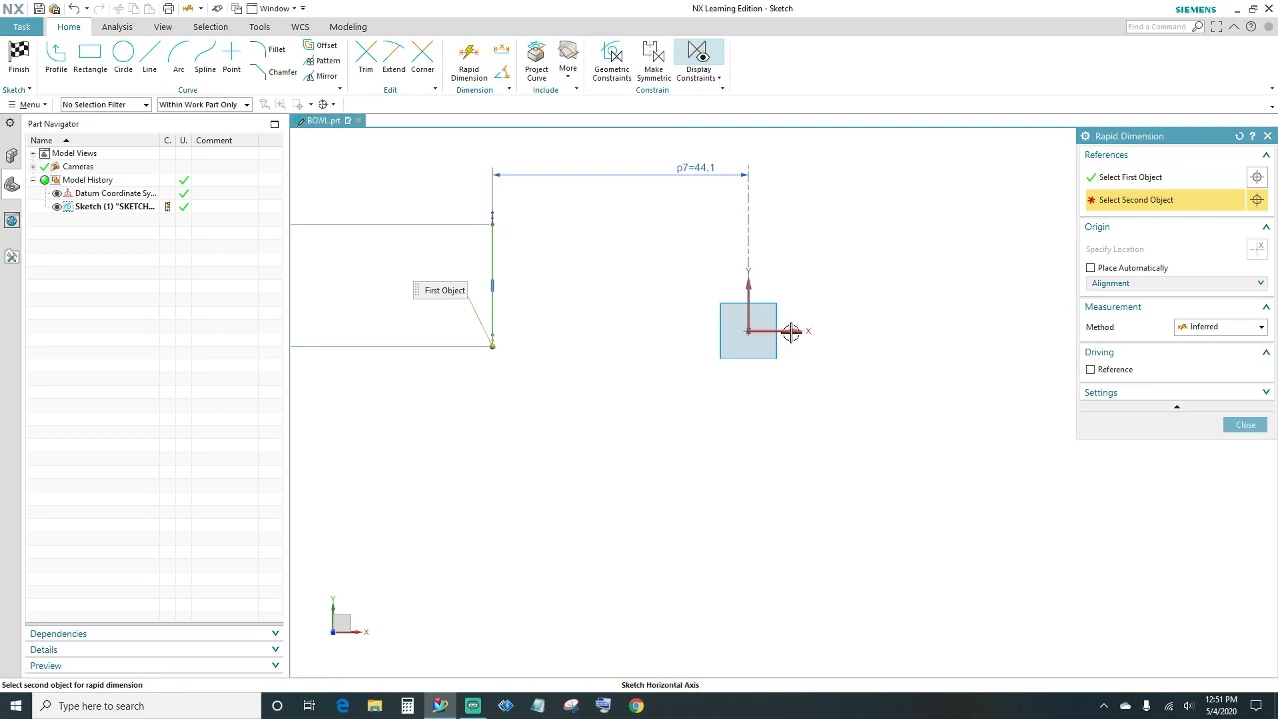
pyautogui.click(801, 330)
pyautogui.click(874, 317)
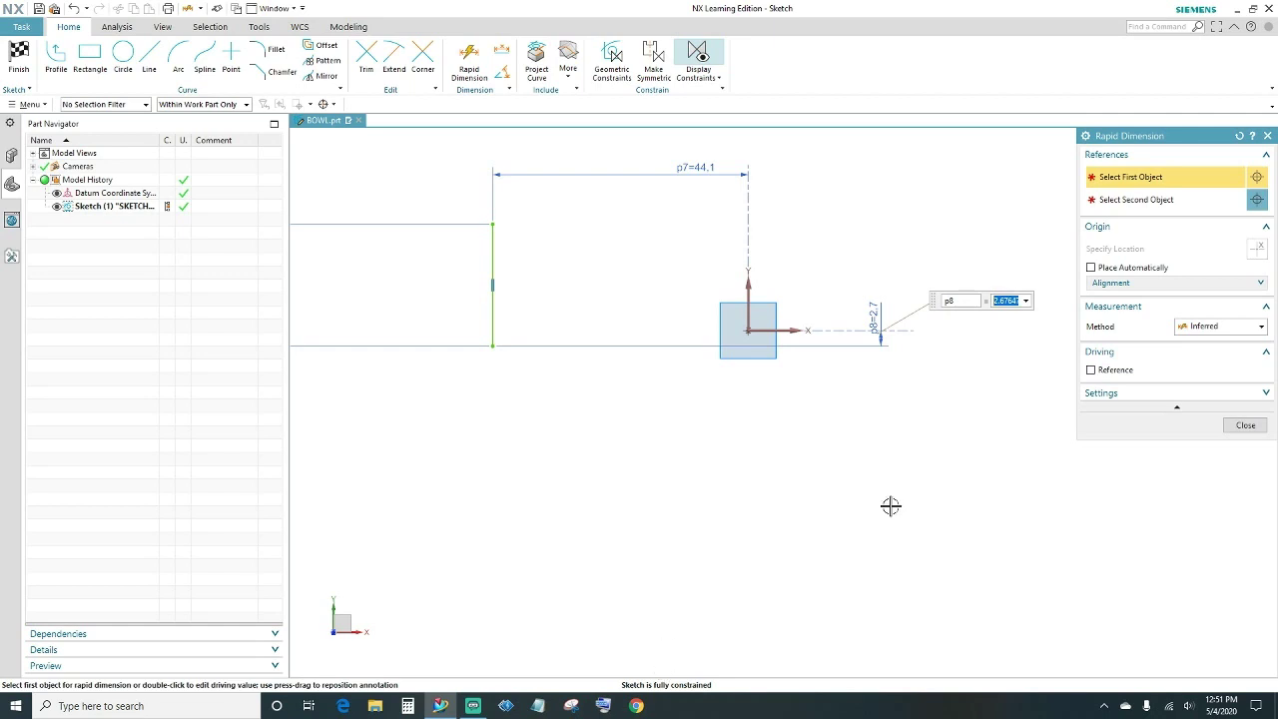
pyautogui.click(1243, 425)
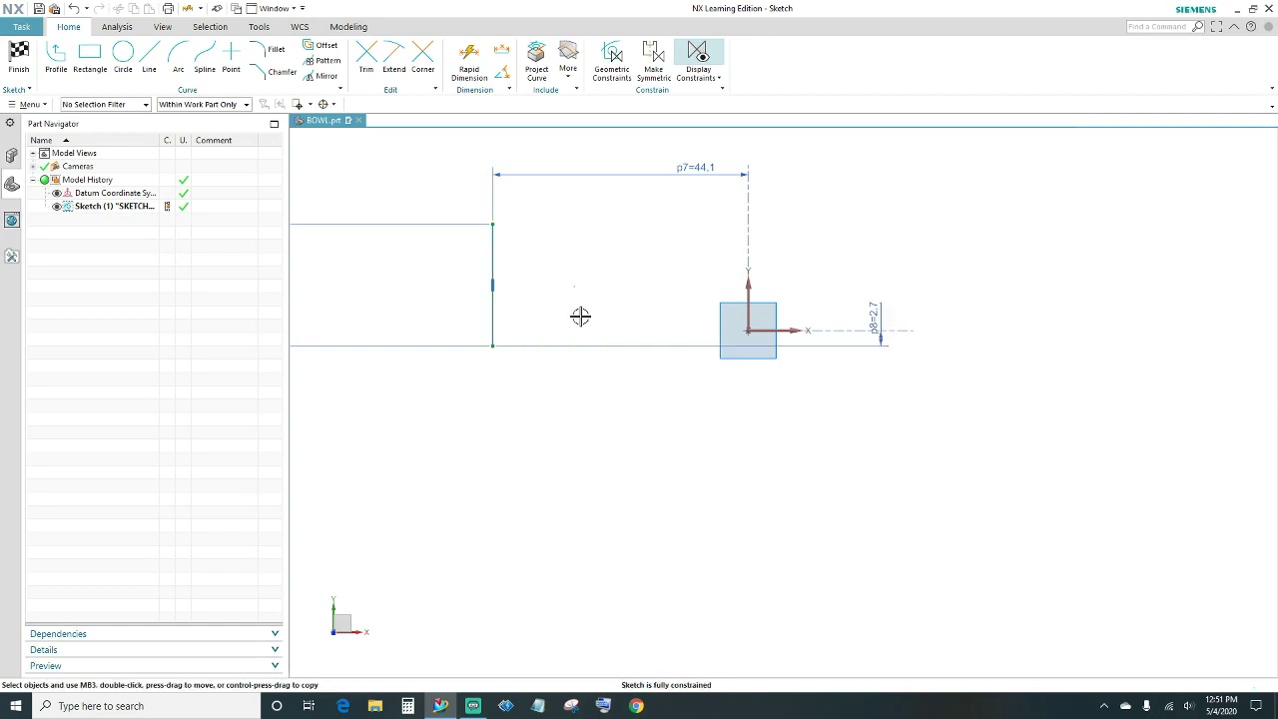
pyautogui.keyDown('shift'); pyautogui.moveTo(562, 266); pyautogui.dragTo(591, 333, button='middle'); pyautogui.keyUp('shift')
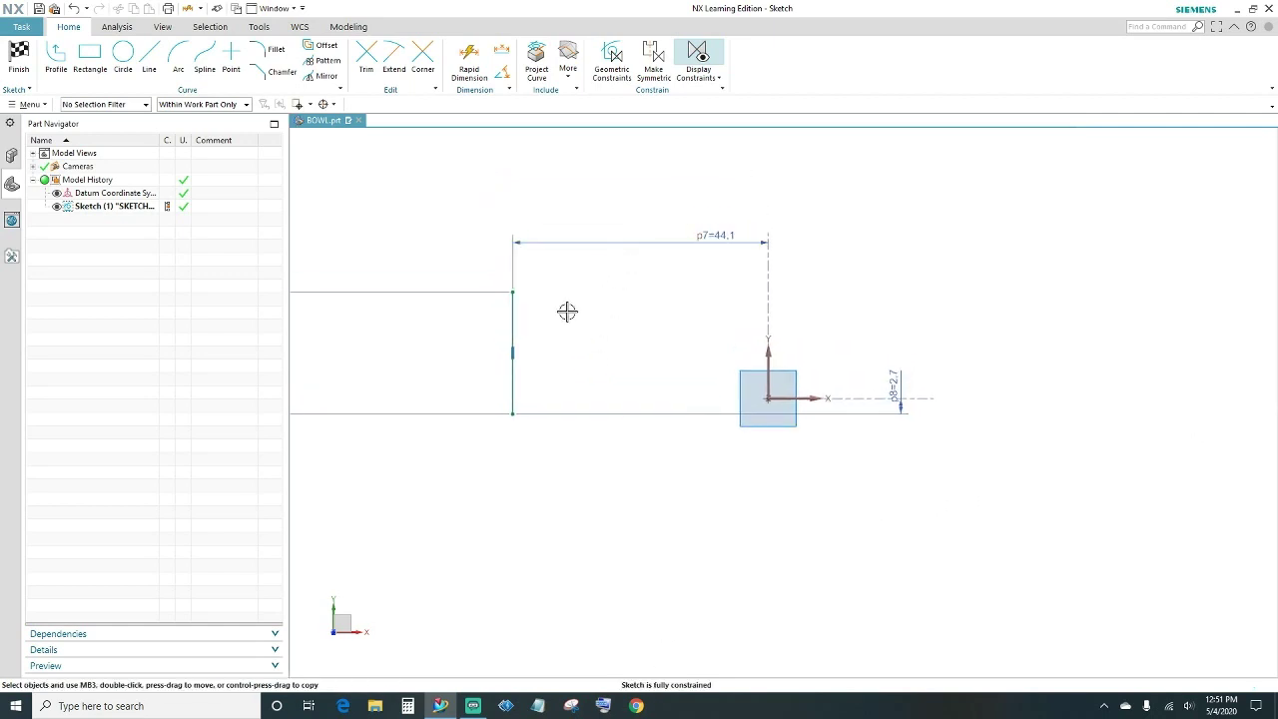
# Draw a line near the vertical line's top and constrain it horizontal.
pyautogui.scroll(2, 568, 310)
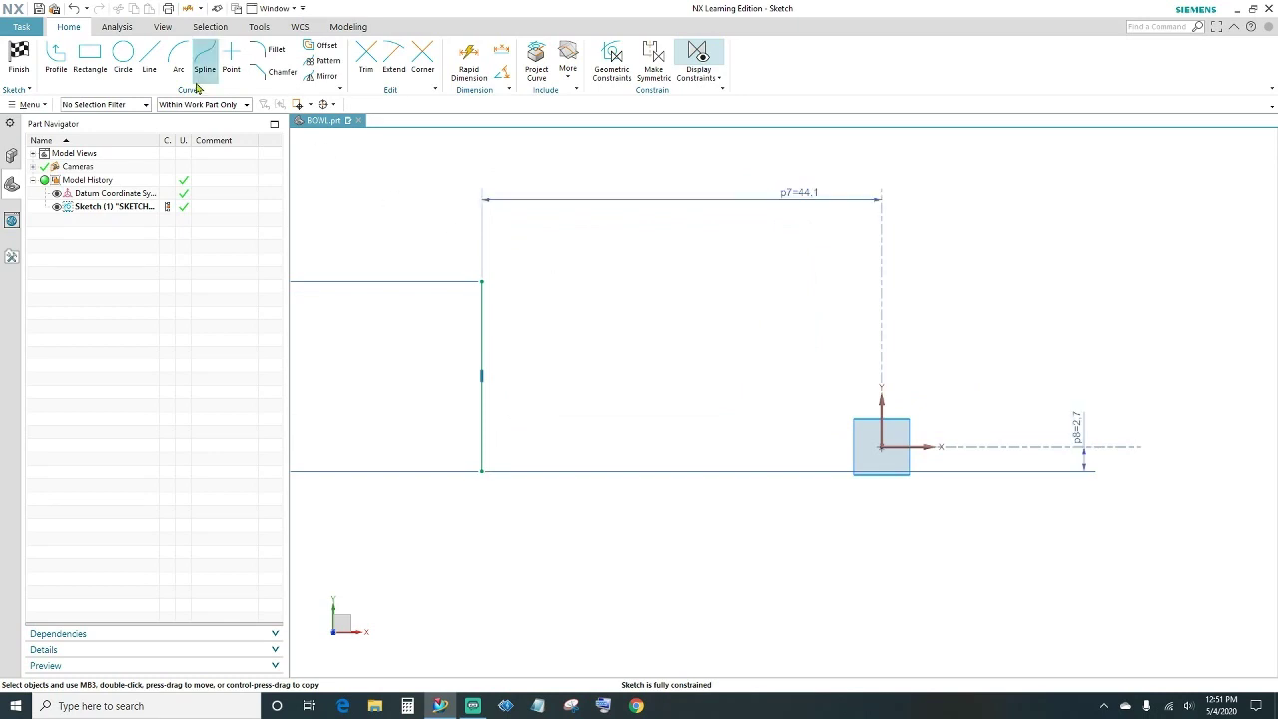
pyautogui.click(147, 60)
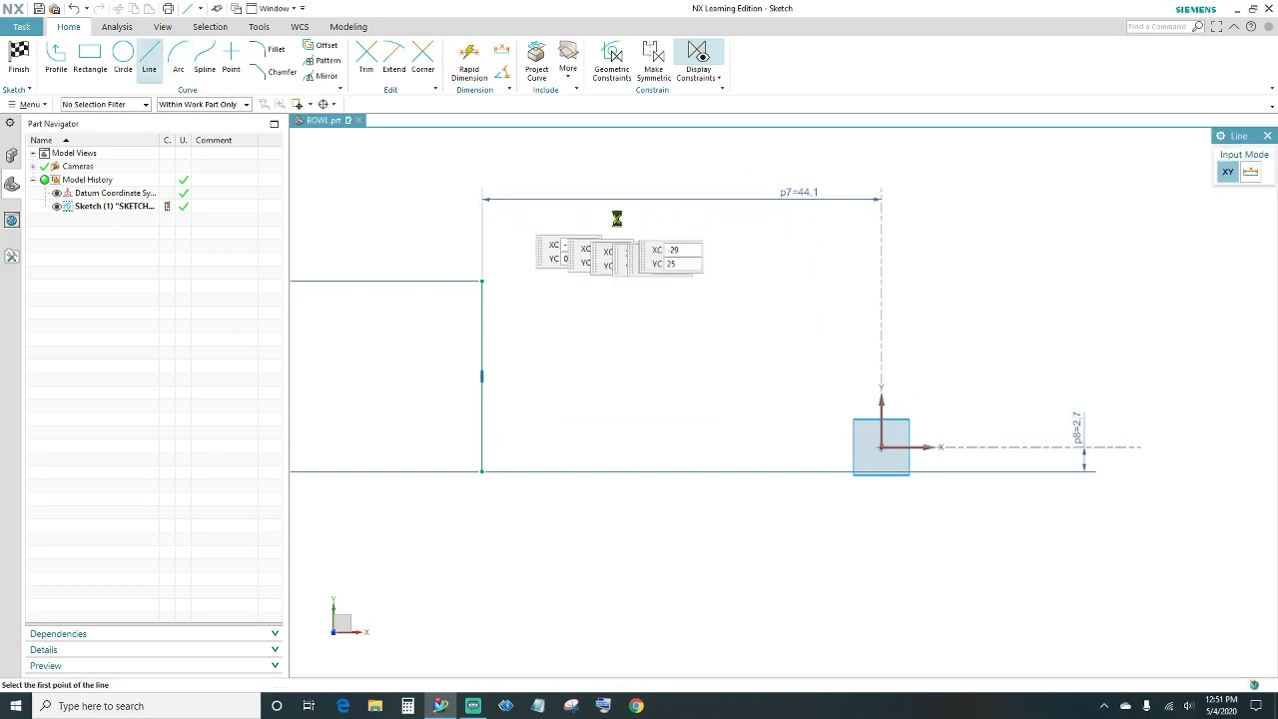
pyautogui.click(504, 283)
pyautogui.click(673, 282)
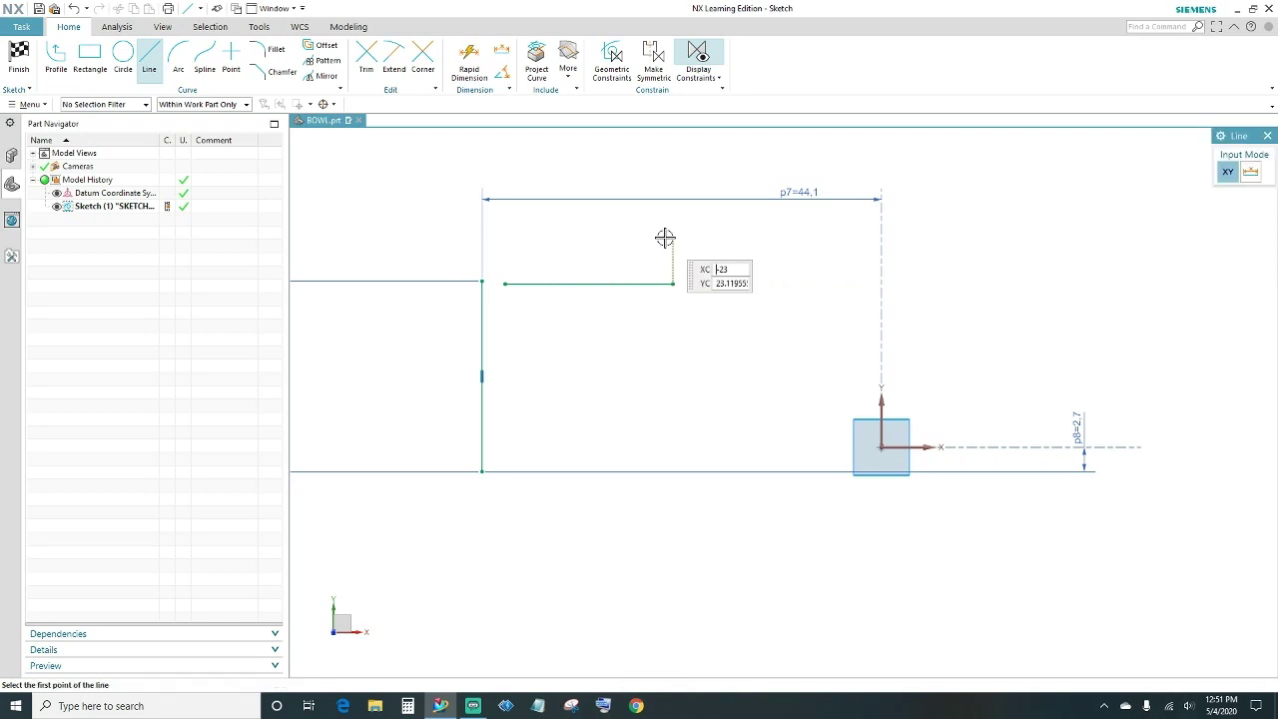
pyautogui.press('Escape')
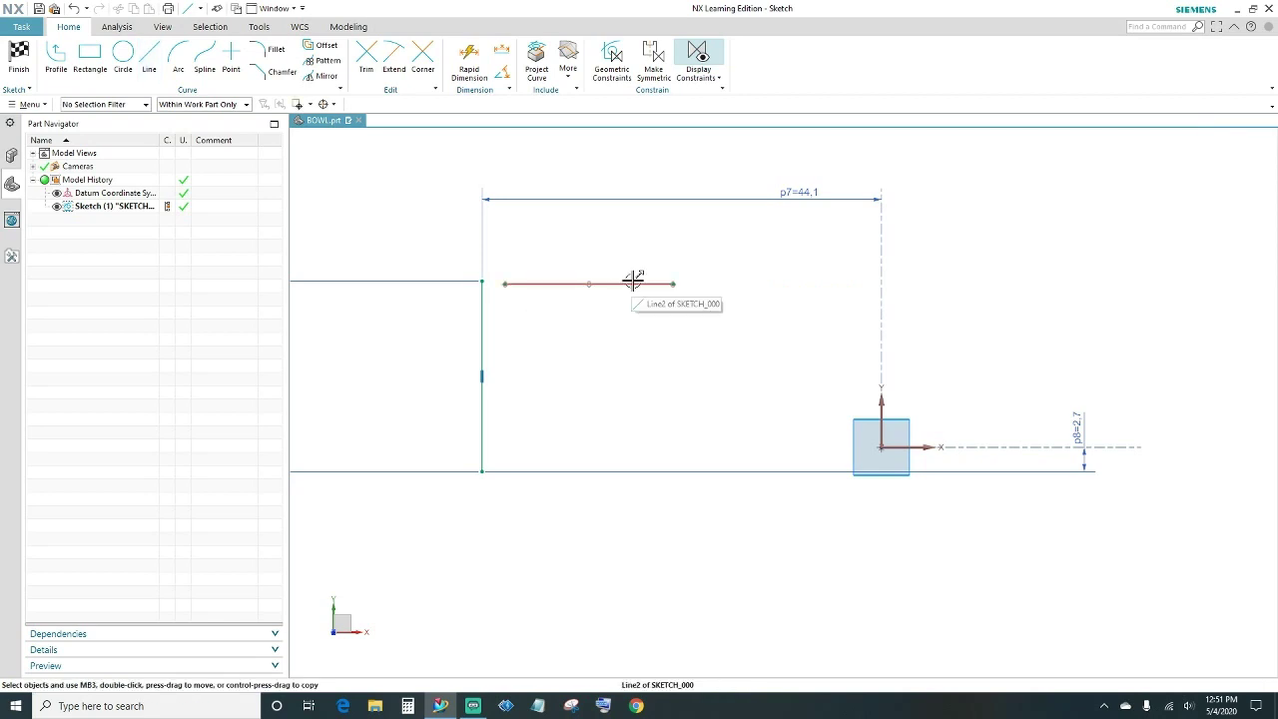
pyautogui.click(636, 282)
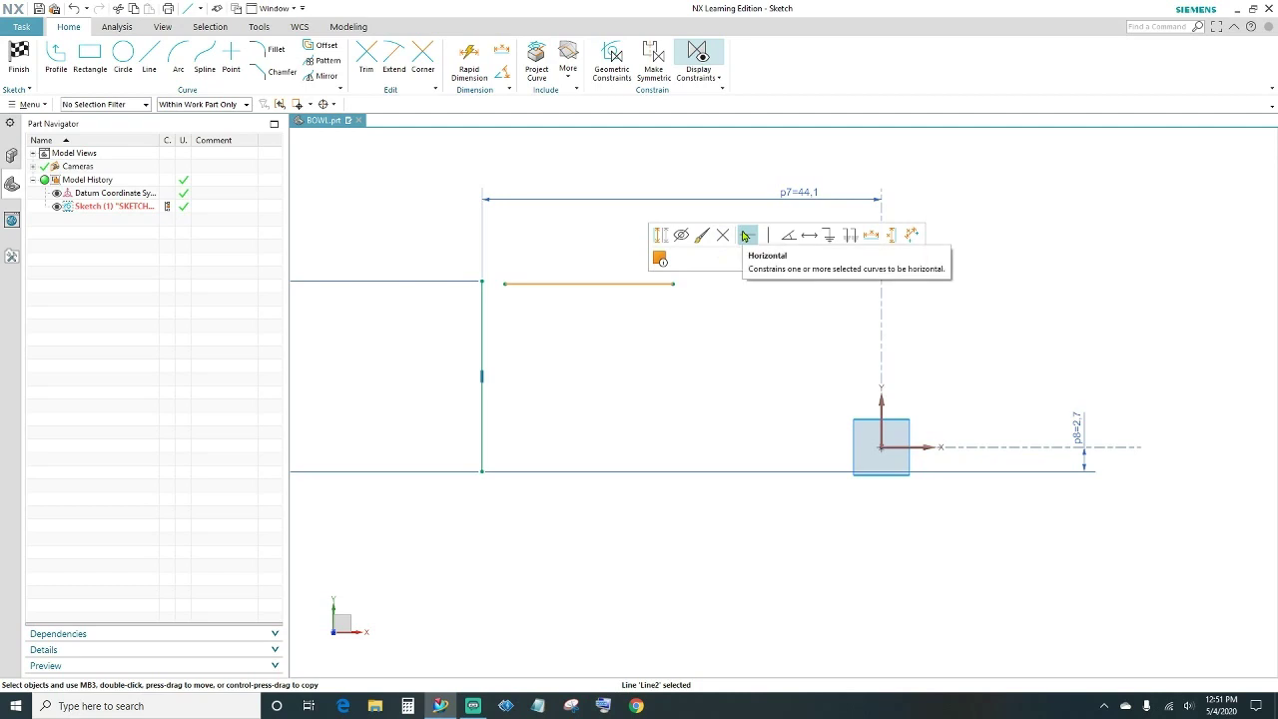
pyautogui.click(744, 235)
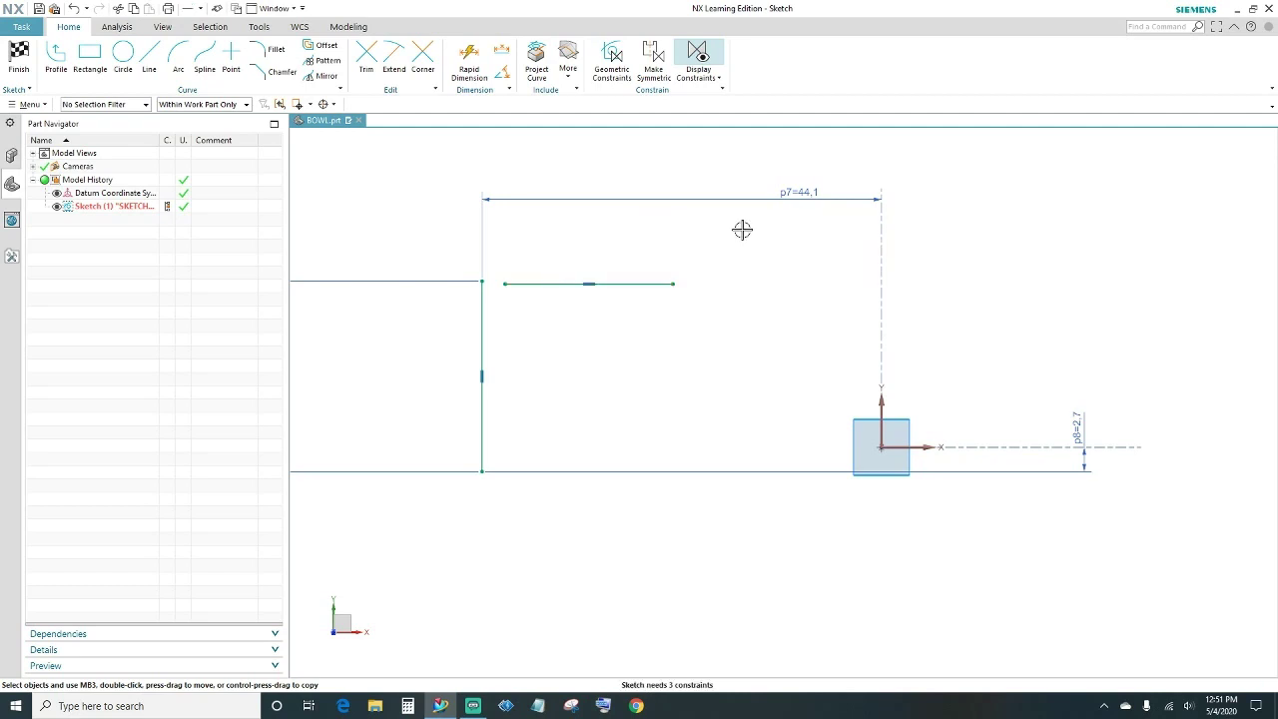
# Make the new line's start point coincident with the vertical line's top corner.
pyautogui.click(507, 283)
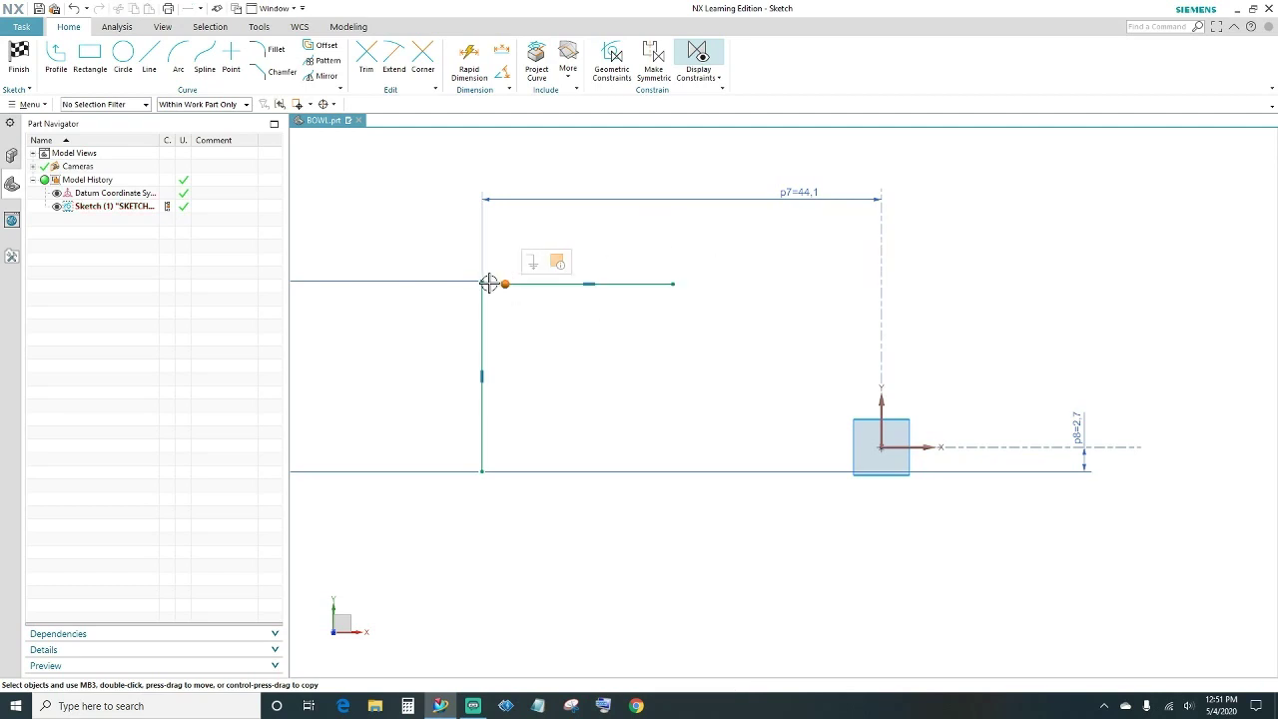
pyautogui.click(484, 281)
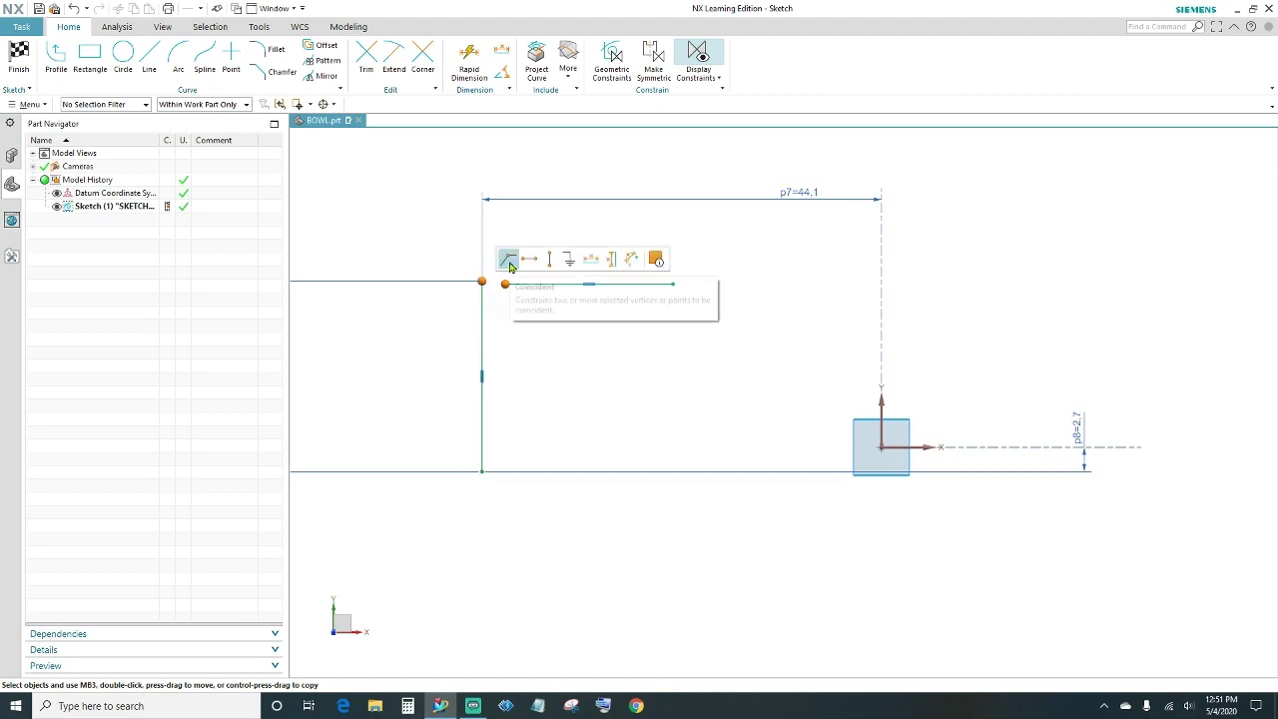
pyautogui.click(508, 260)
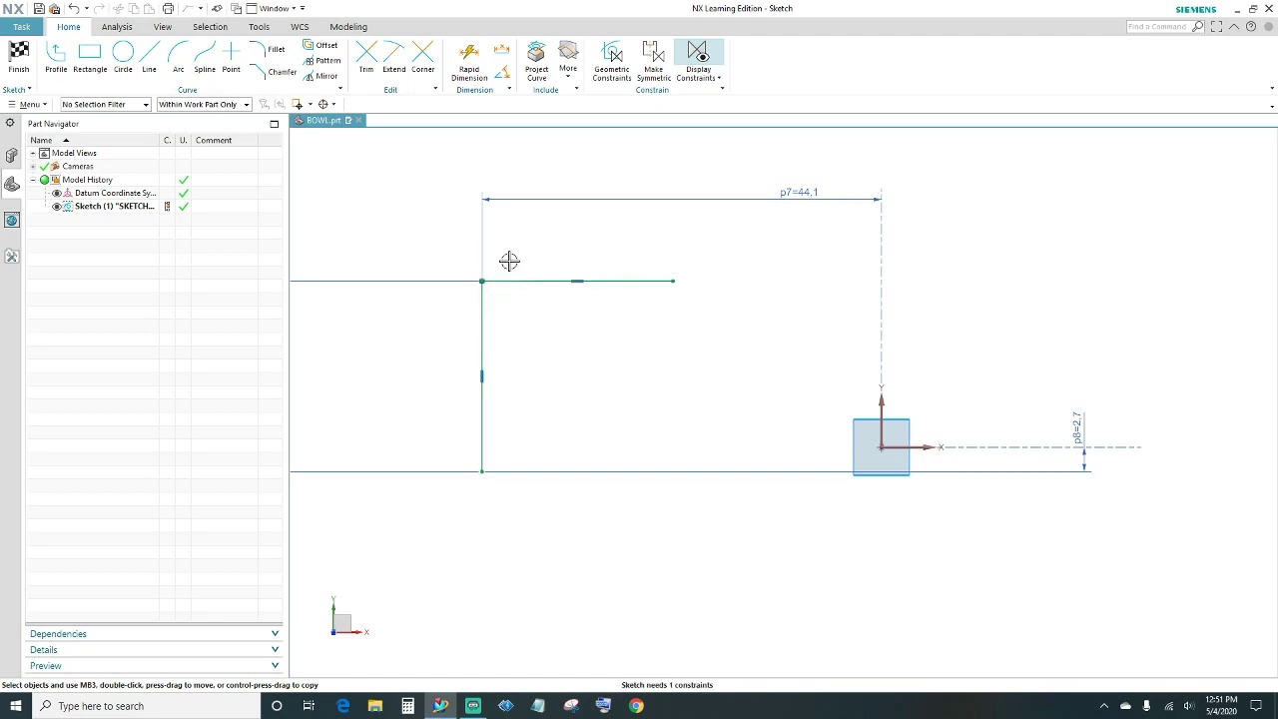
# Dimension the top line at 25.0 and the vertical line at 21.0.
pyautogui.click(469, 62)
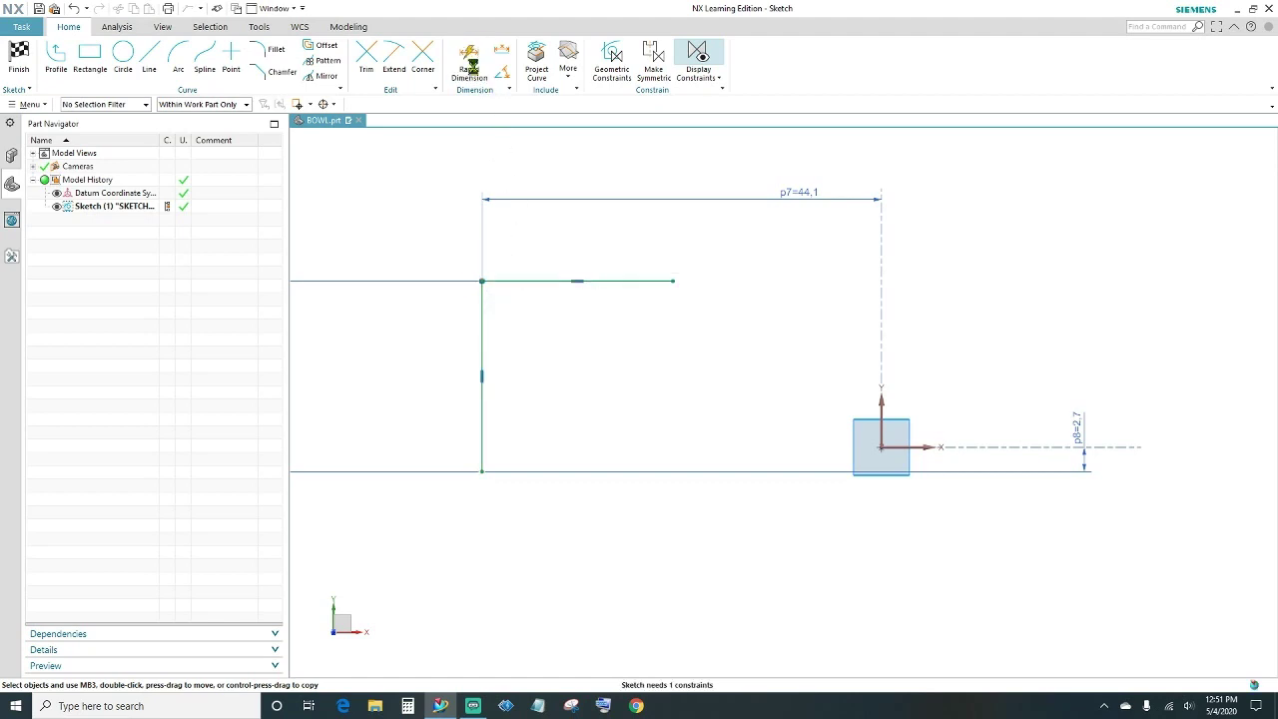
pyautogui.click(607, 280)
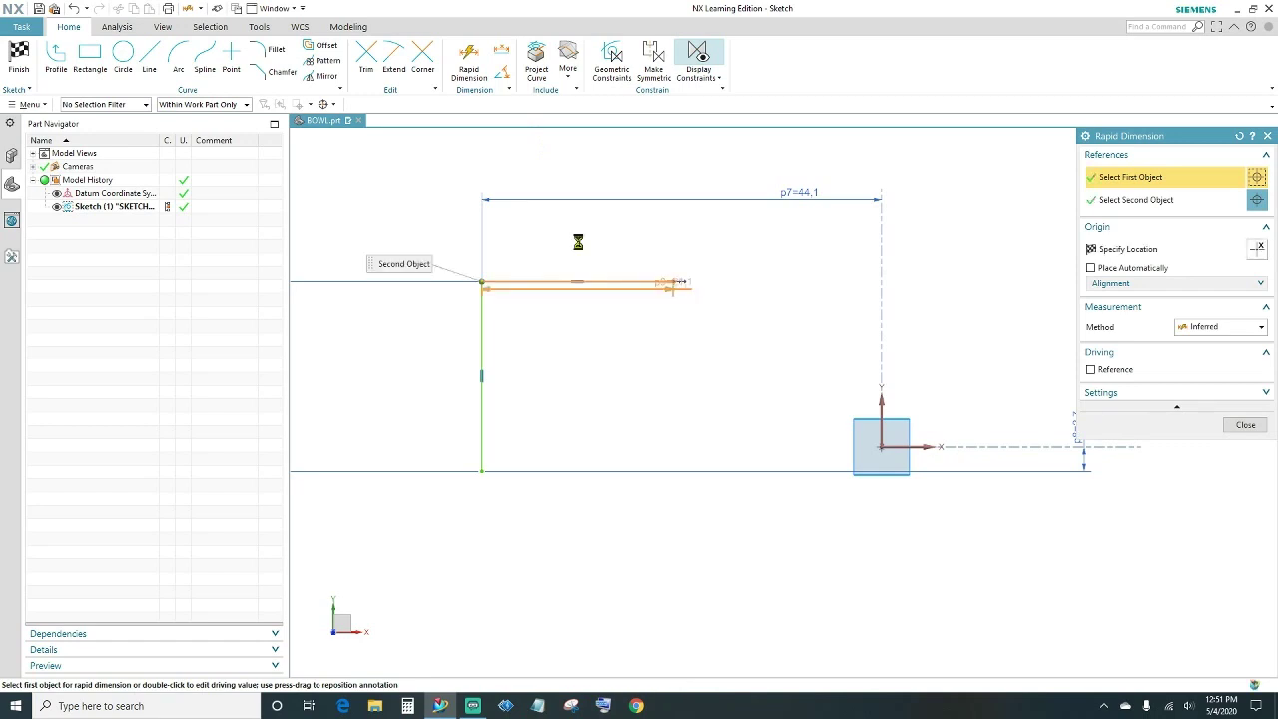
pyautogui.click(577, 241)
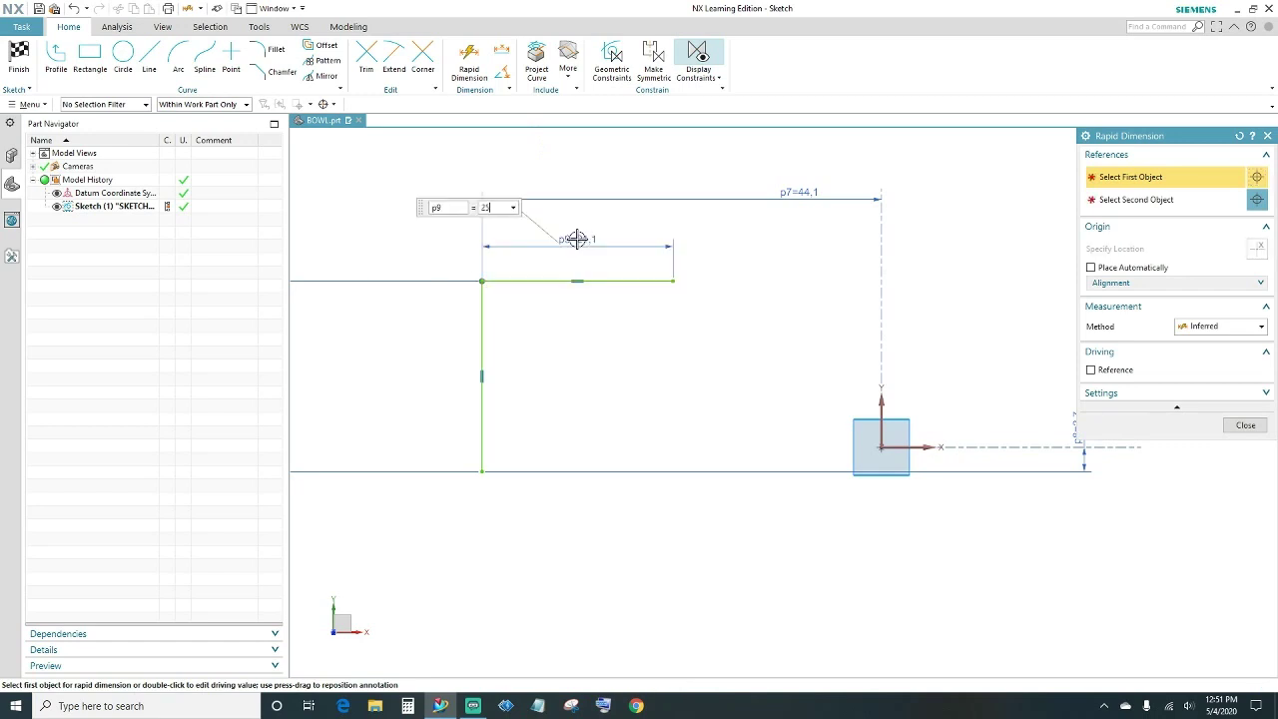
pyautogui.press('Return')
pyautogui.scroll(-2, 505, 366)
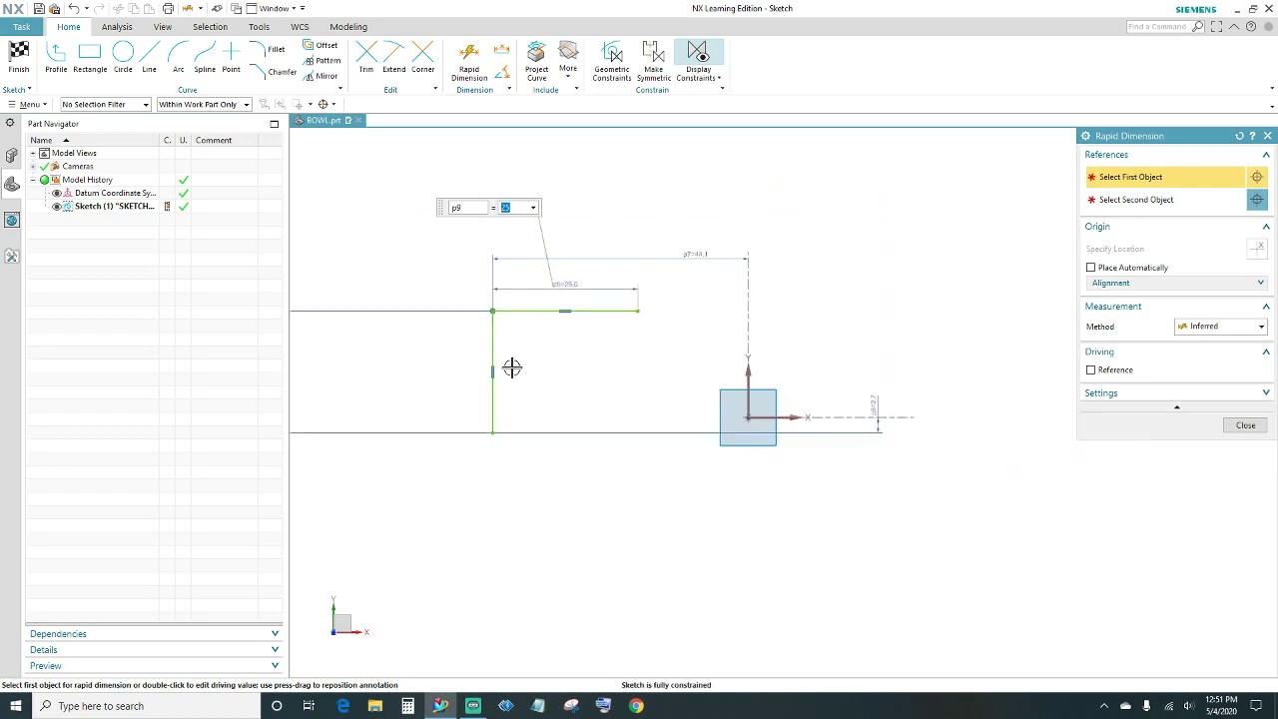
pyautogui.scroll(-3, 367, 396)
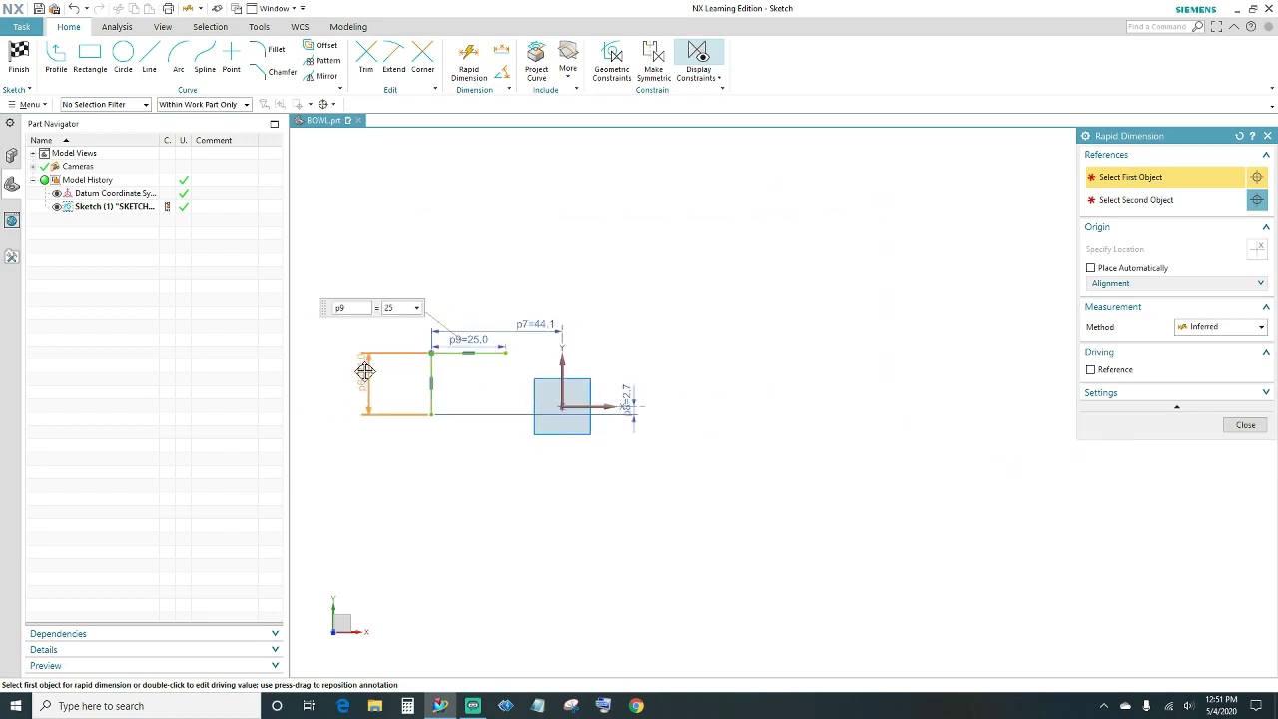
pyautogui.scroll(3, 479, 374)
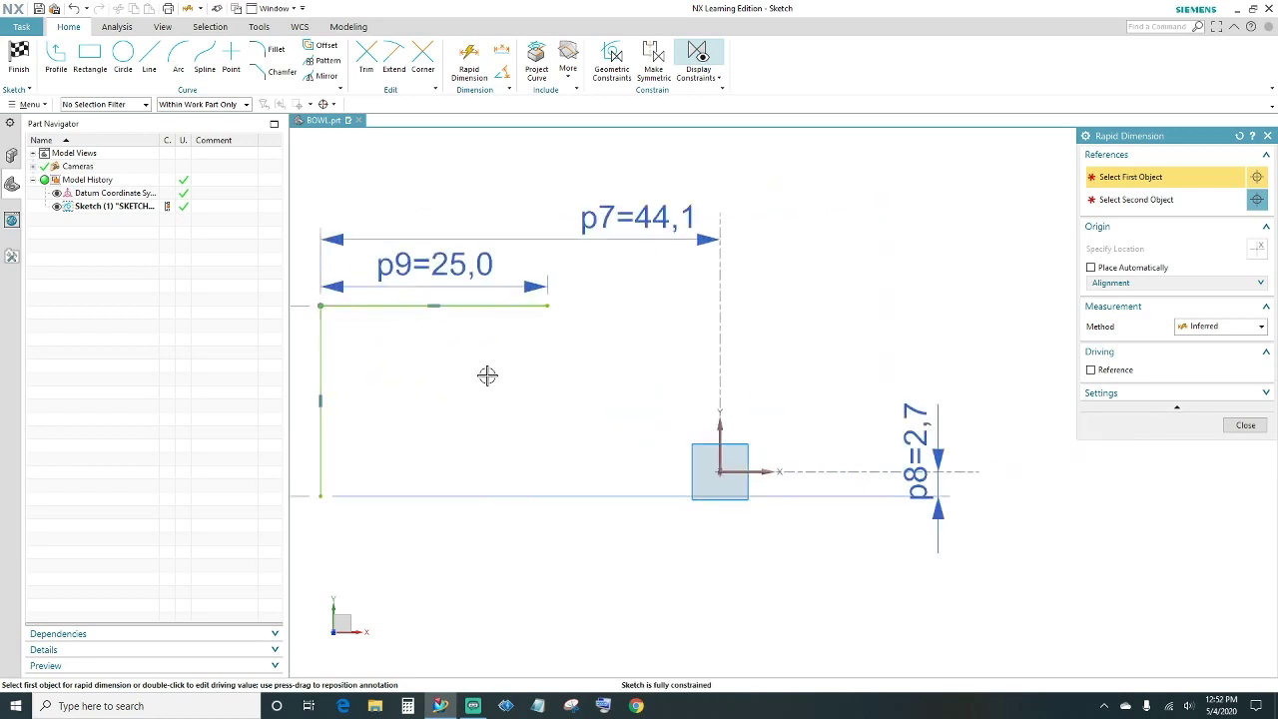
pyautogui.keyDown('shift'); pyautogui.moveTo(490, 389); pyautogui.dragTo(579, 388, button='middle'); pyautogui.keyUp('shift')
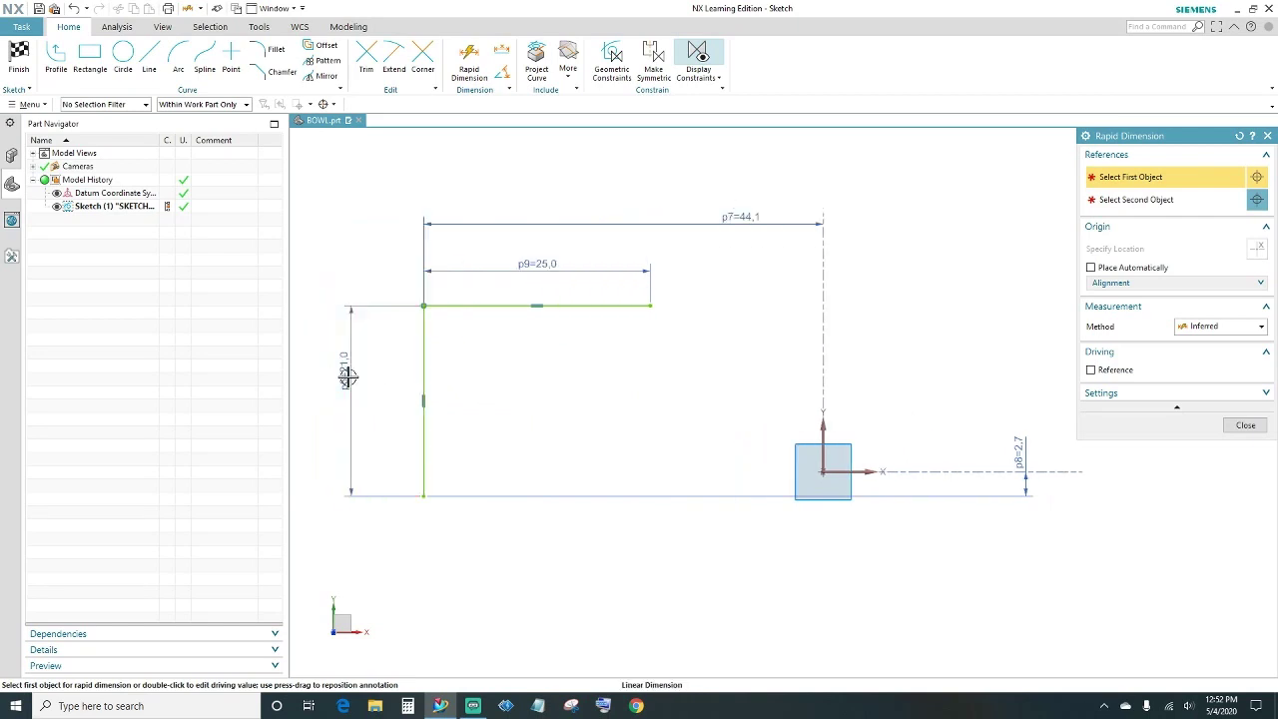
pyautogui.click(351, 388)
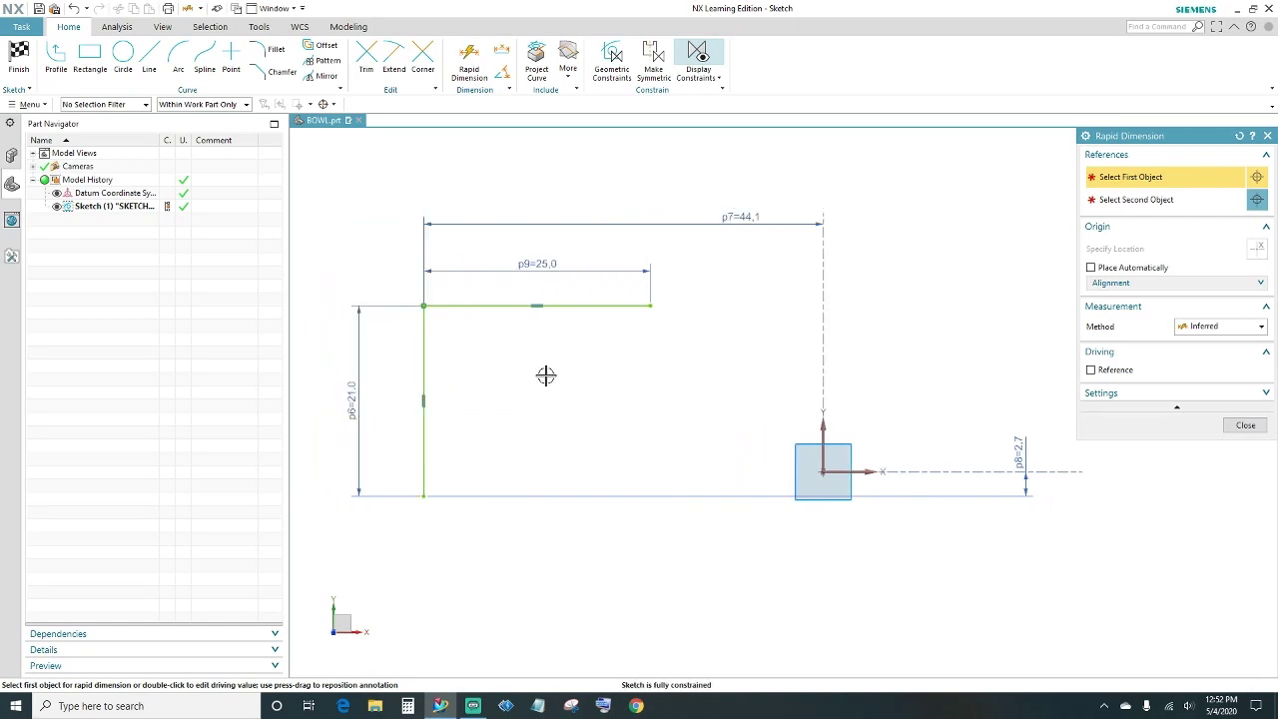
# Draw a short bottom line and constrain it horizontal.
pyautogui.click(148, 59)
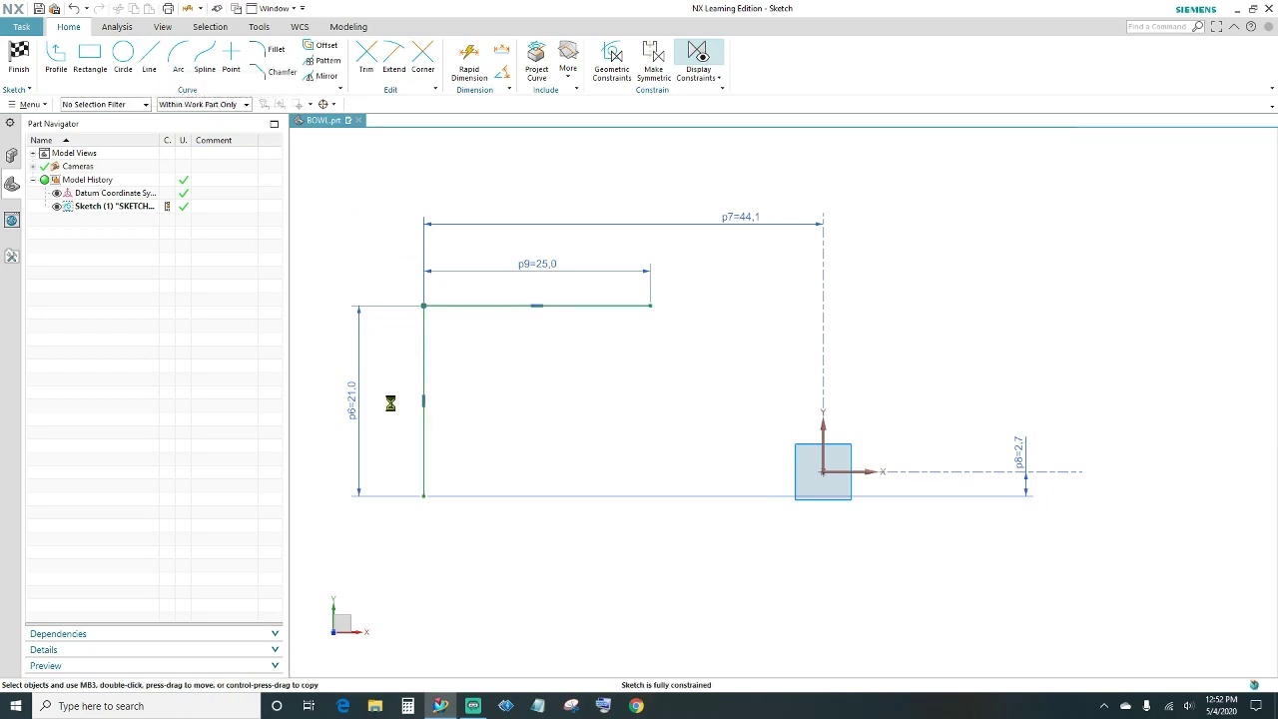
pyautogui.click(439, 496)
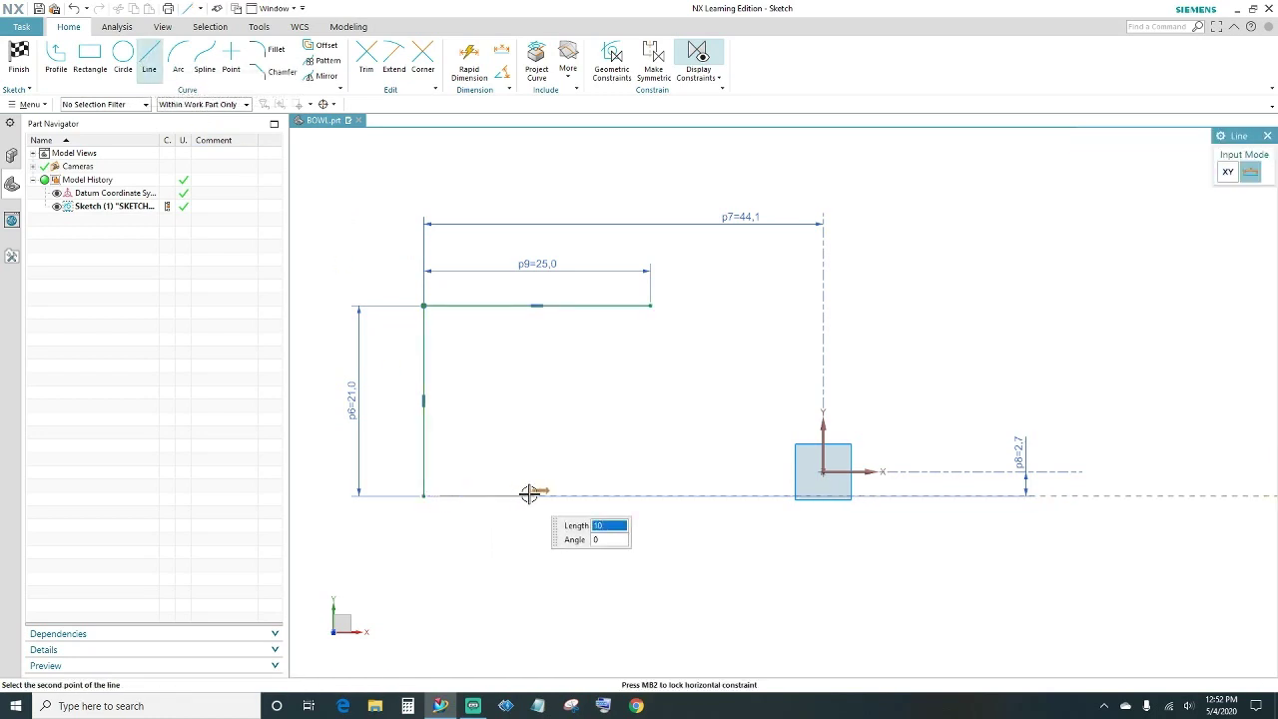
pyautogui.click(529, 496)
pyautogui.scroll(5, 456, 514)
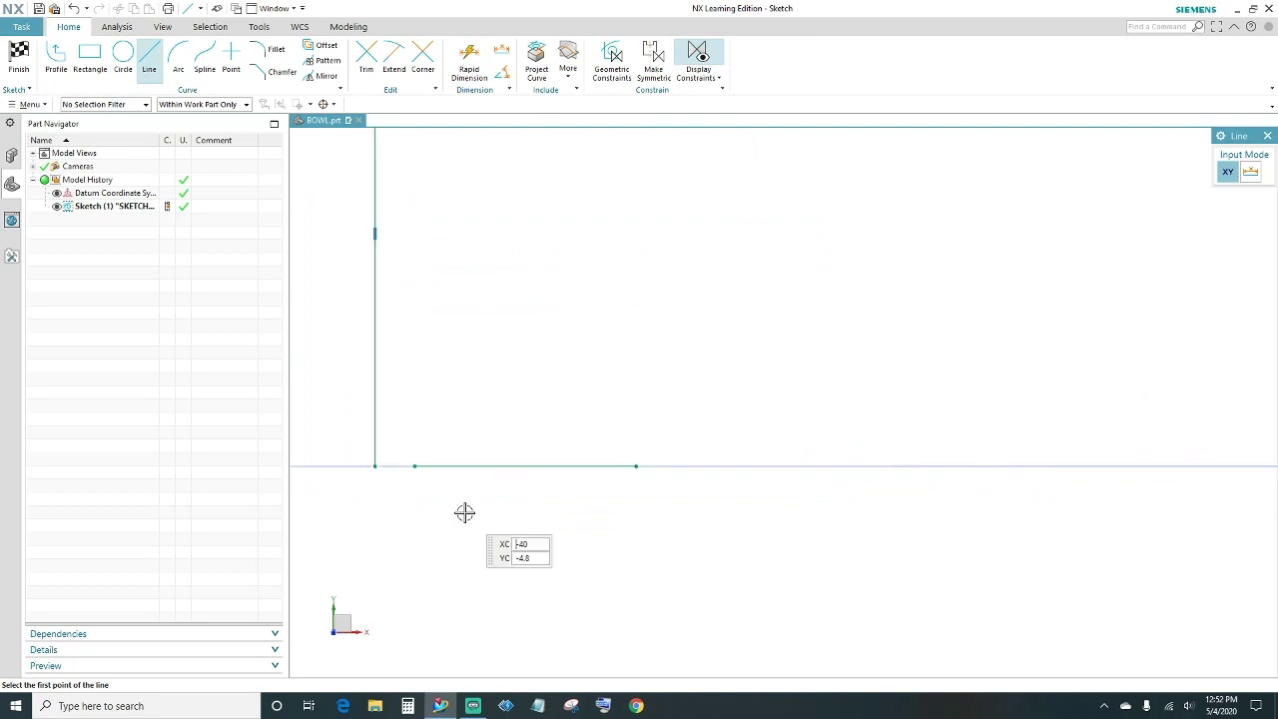
pyautogui.press('Escape')
pyautogui.click(453, 469)
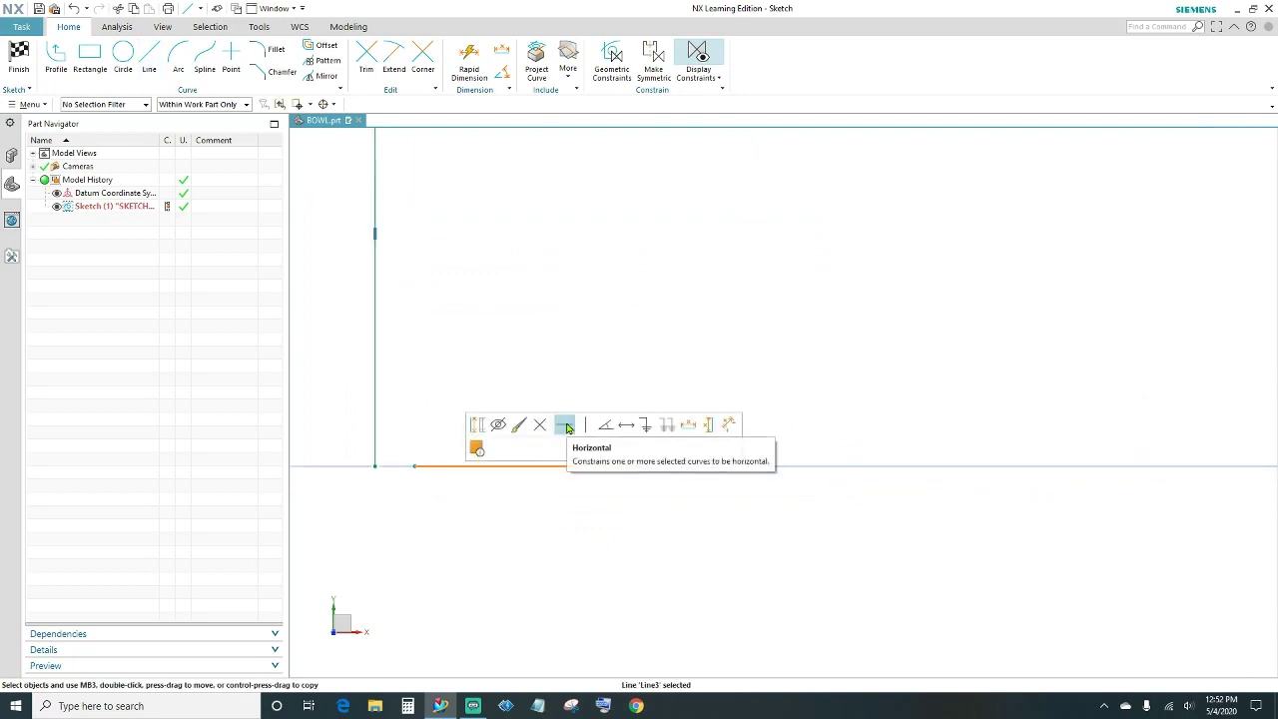
pyautogui.click(566, 427)
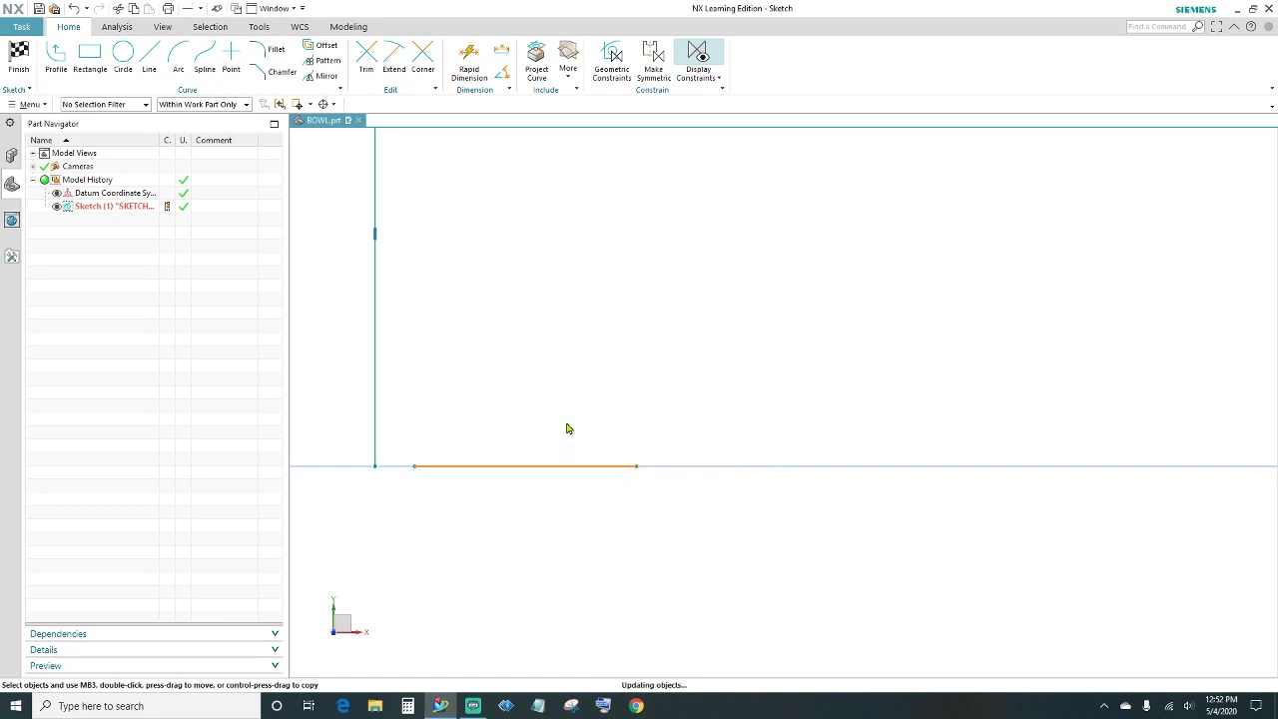
# Make the bottom line's start coincident with the vertical line's bottom end.
pyautogui.click(415, 465)
pyautogui.click(374, 466)
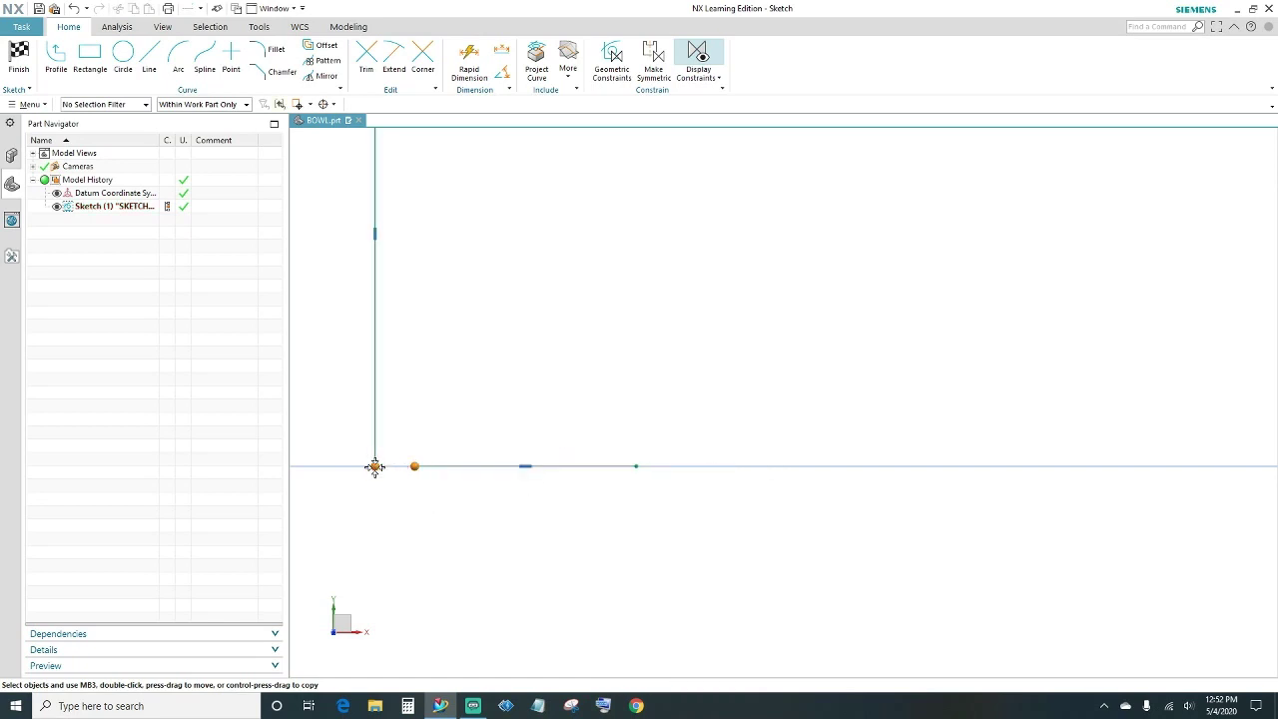
pyautogui.click(400, 444)
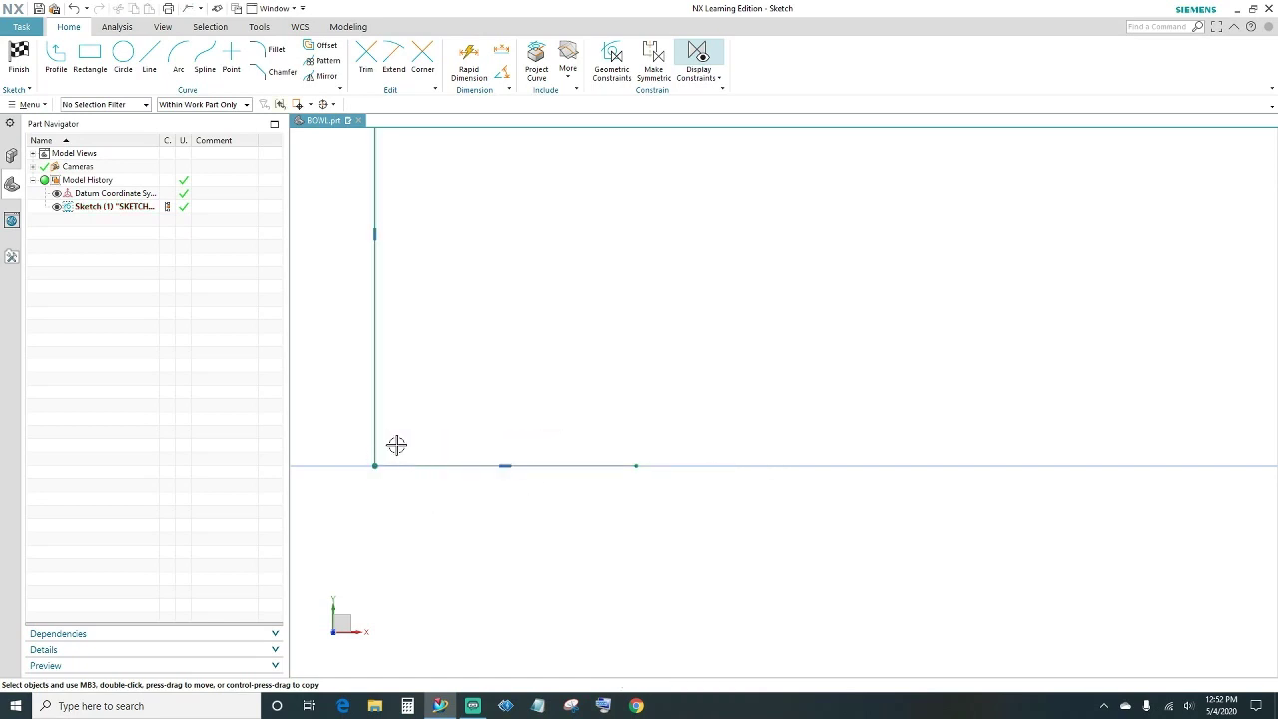
# Set the bottom line's length dimension to 12.5.
pyautogui.click(470, 55)
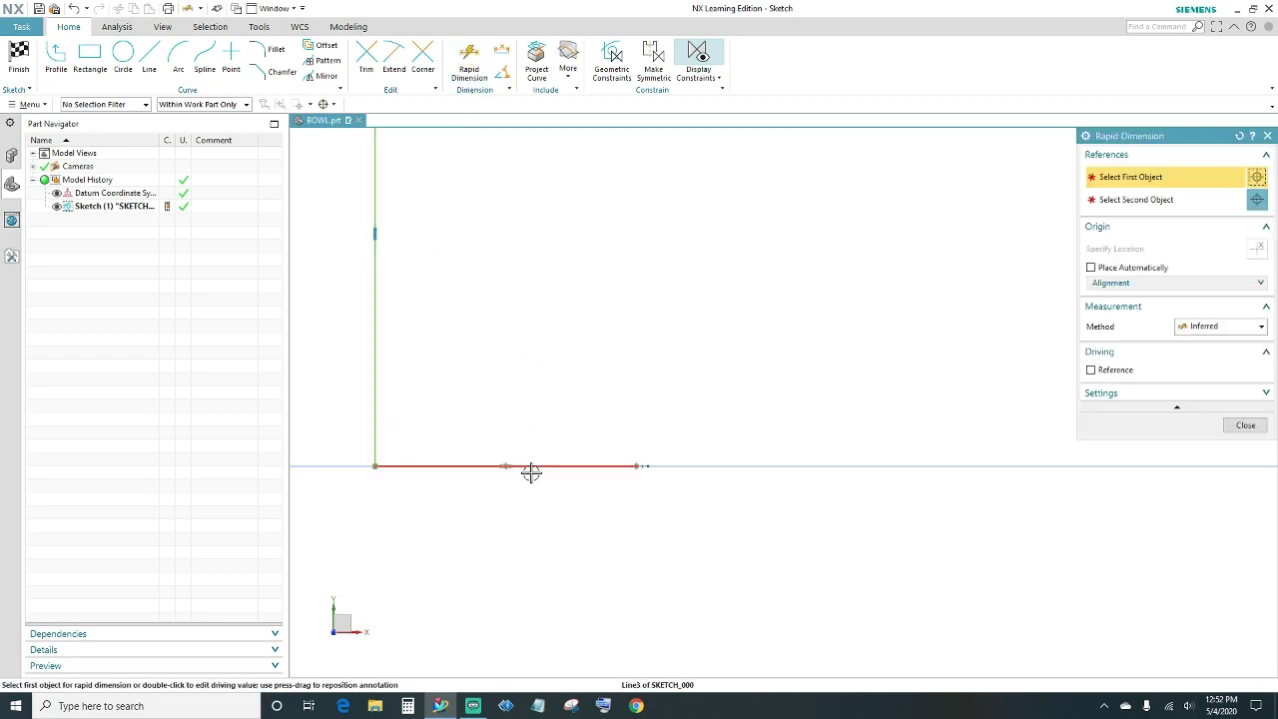
pyautogui.click(494, 501)
pyautogui.click(485, 516)
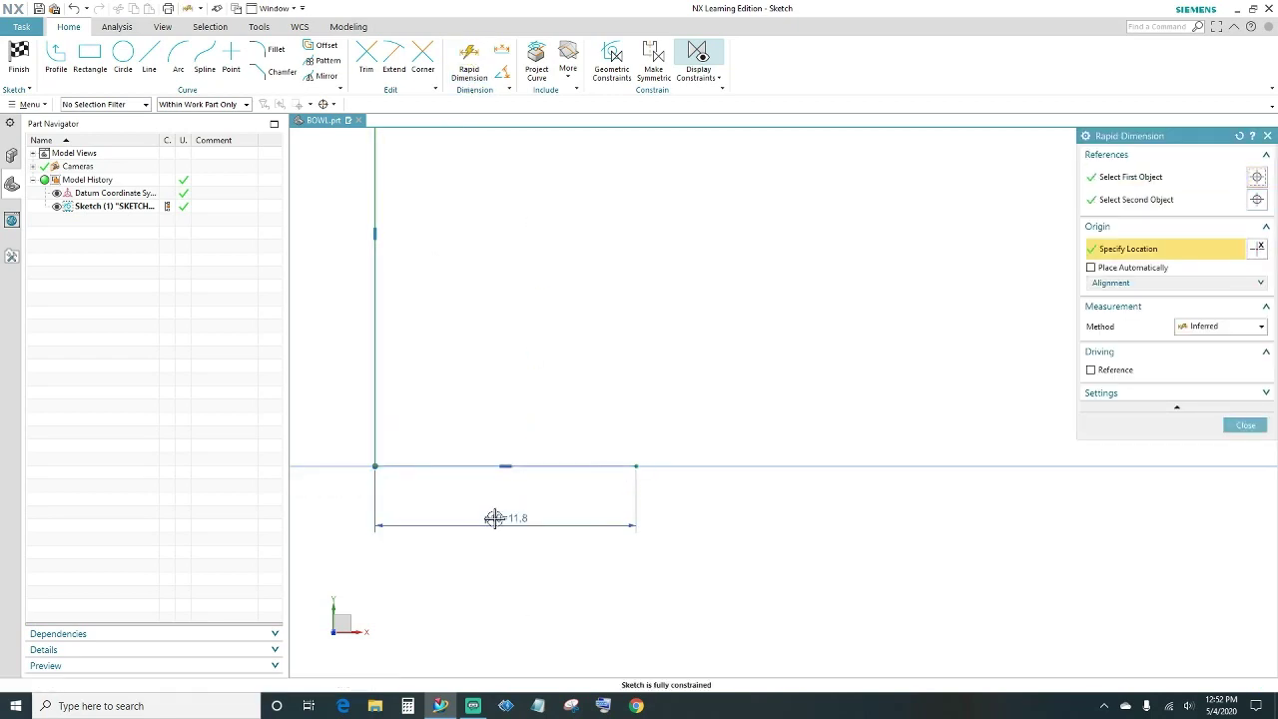
pyautogui.doubleClick(559, 531)
pyautogui.write('12.5')
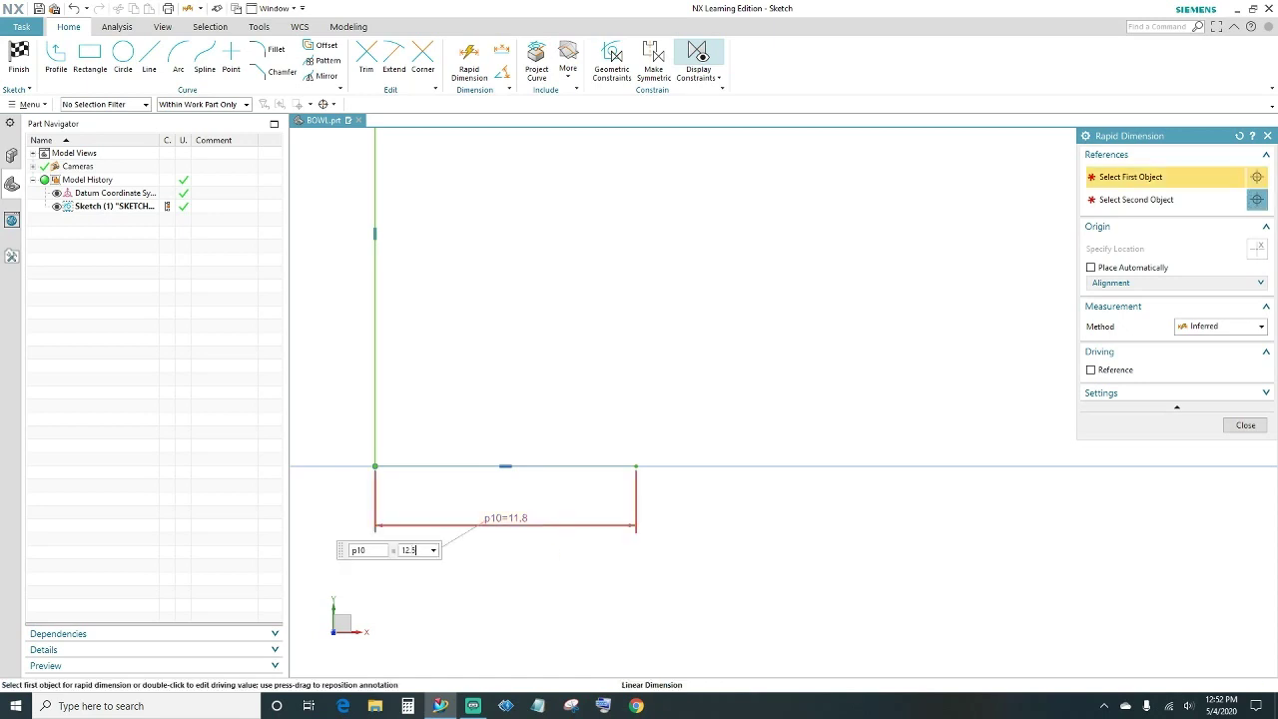
pyautogui.press('Return')
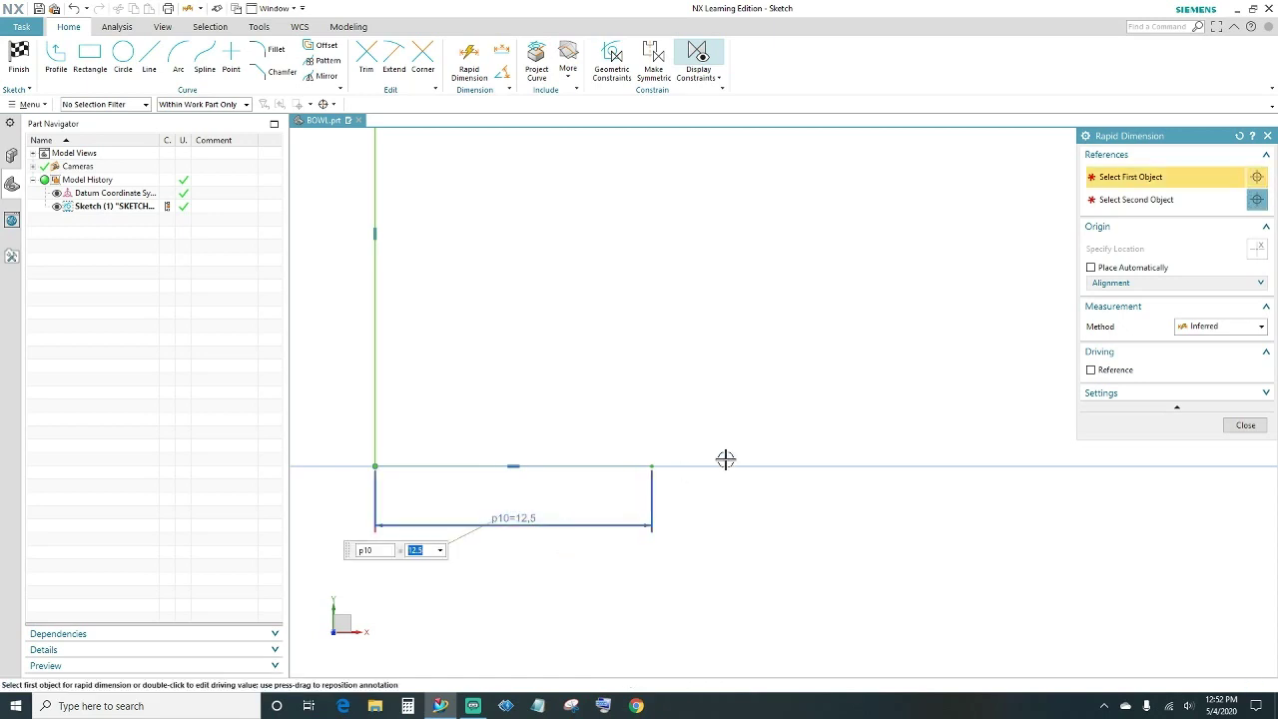
pyautogui.click(1245, 426)
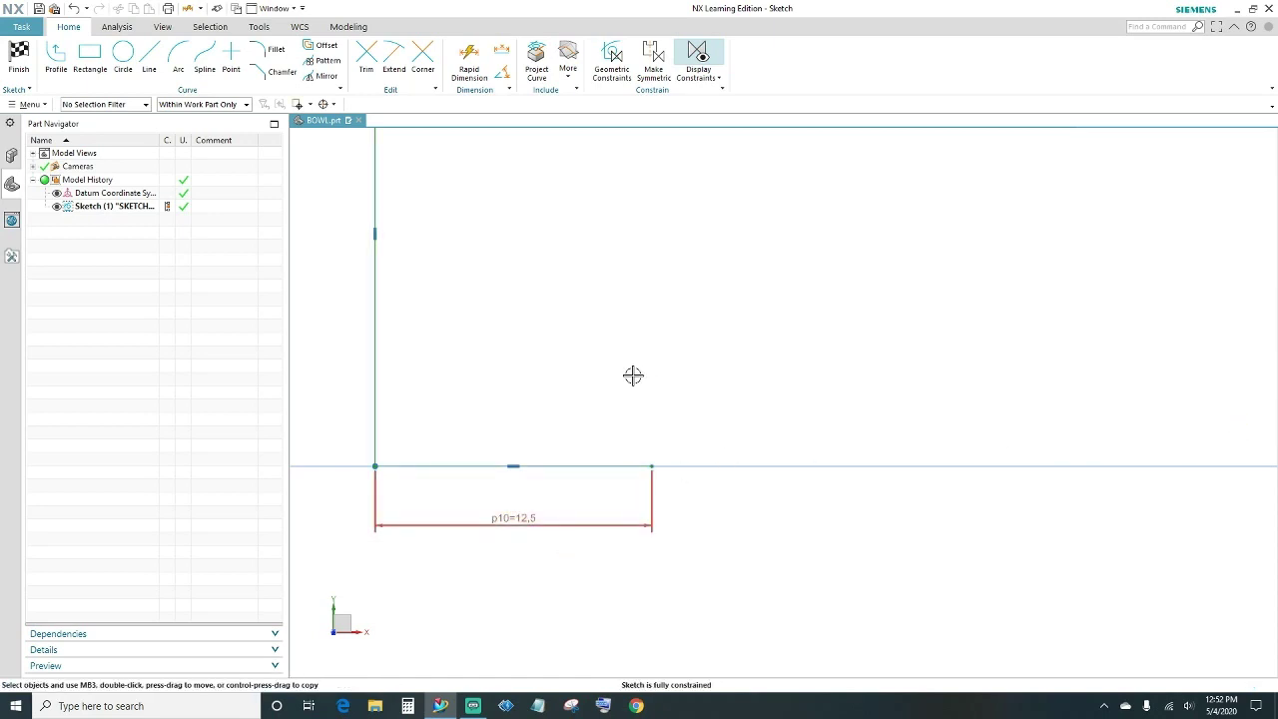
pyautogui.scroll(-3, 628, 372)
pyautogui.moveTo(656, 303)
pyautogui.keyDown('shift'); pyautogui.mouseDown(button='middle')
pyautogui.moveTo(665, 322)
pyautogui.moveTo(628, 382)
pyautogui.mouseUp(button='middle'); pyautogui.keyUp('shift')
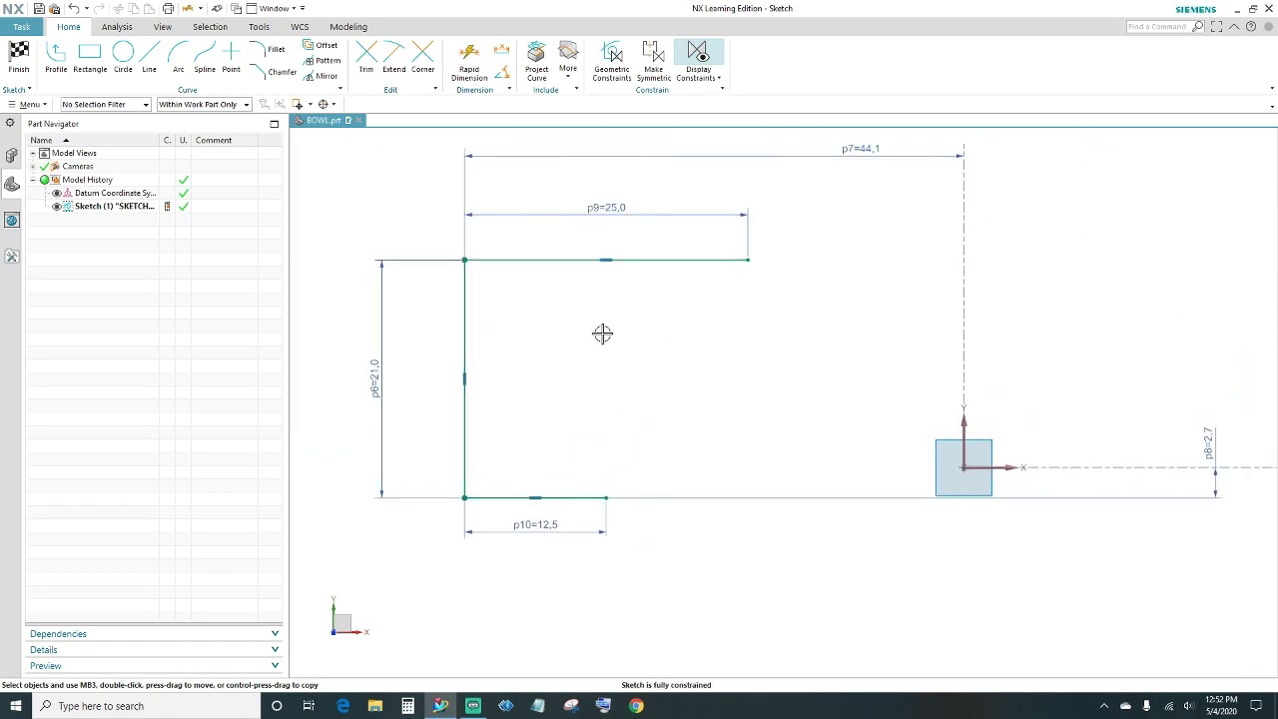
# Draw an arc from the top line's right end down to the bottom line.
pyautogui.click(178, 55)
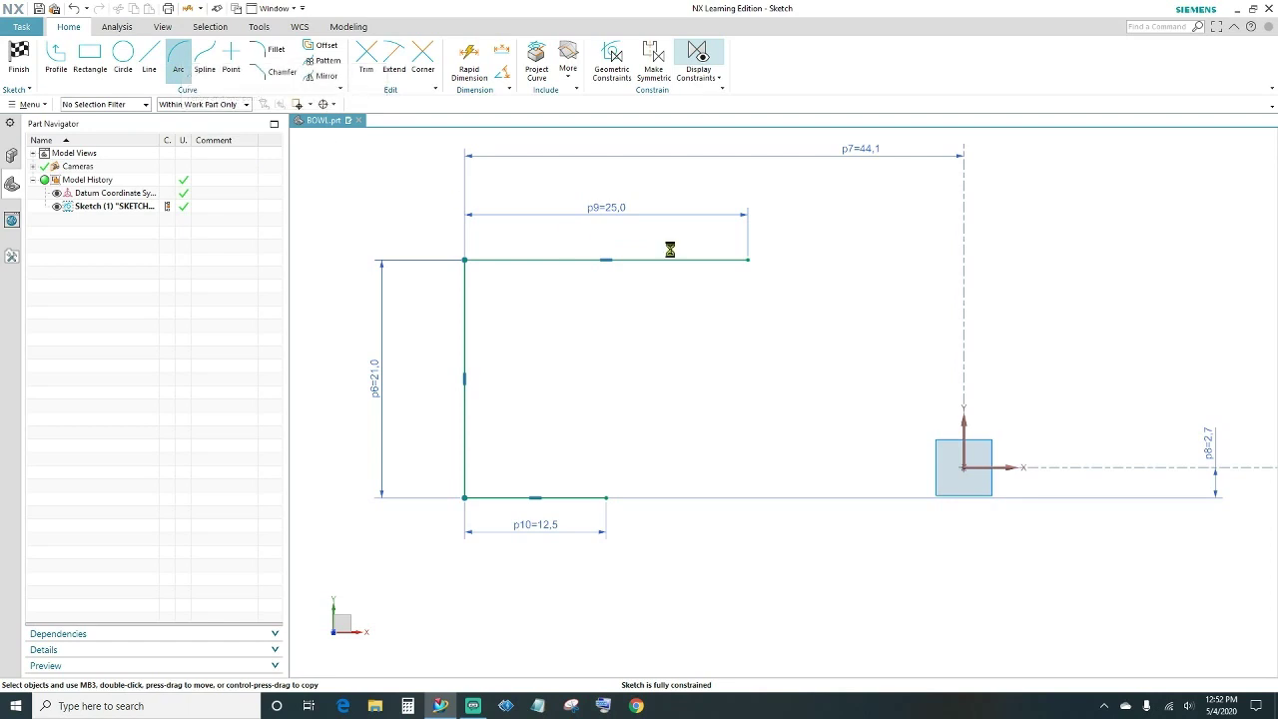
pyautogui.click(770, 258)
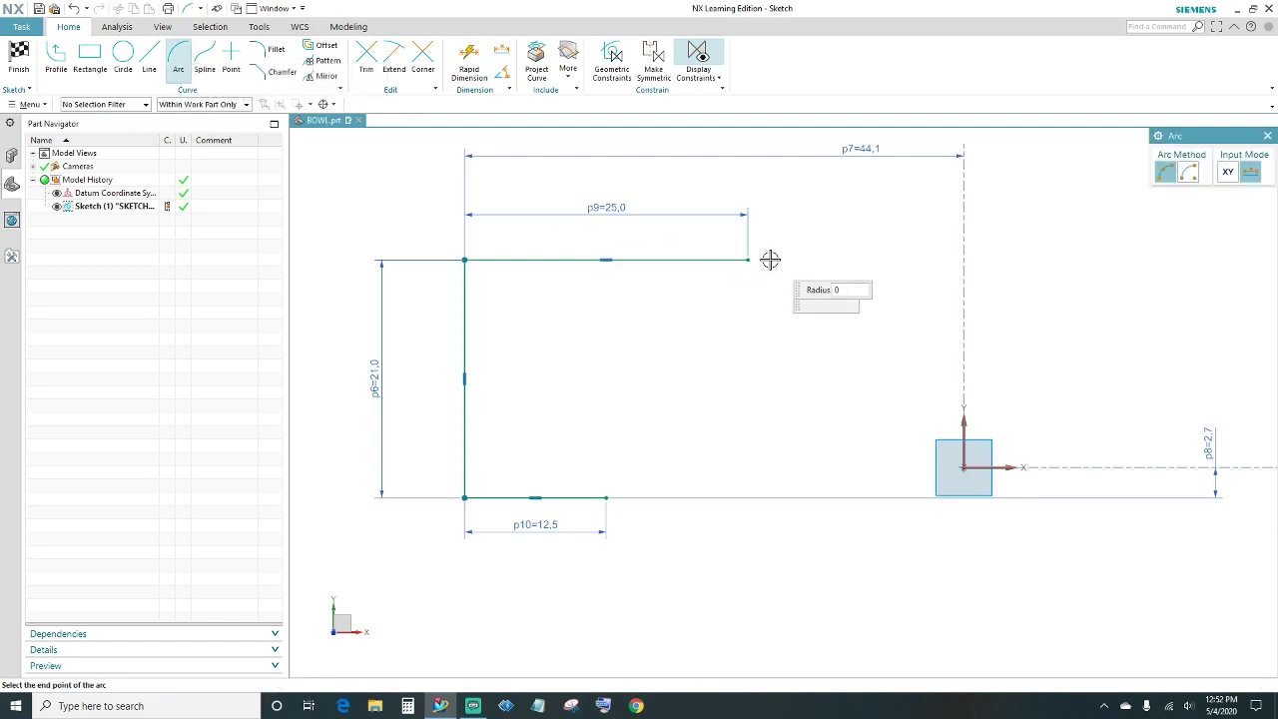
pyautogui.click(622, 493)
pyautogui.click(725, 412)
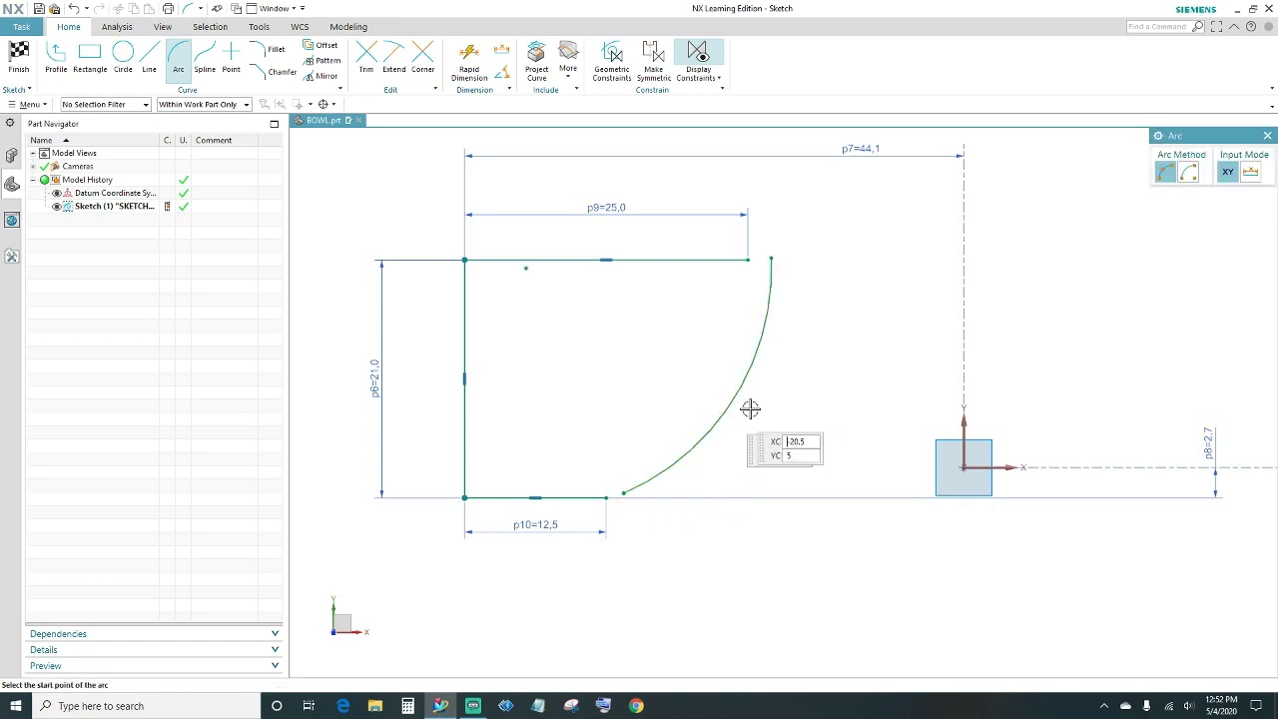
pyautogui.press('Escape')
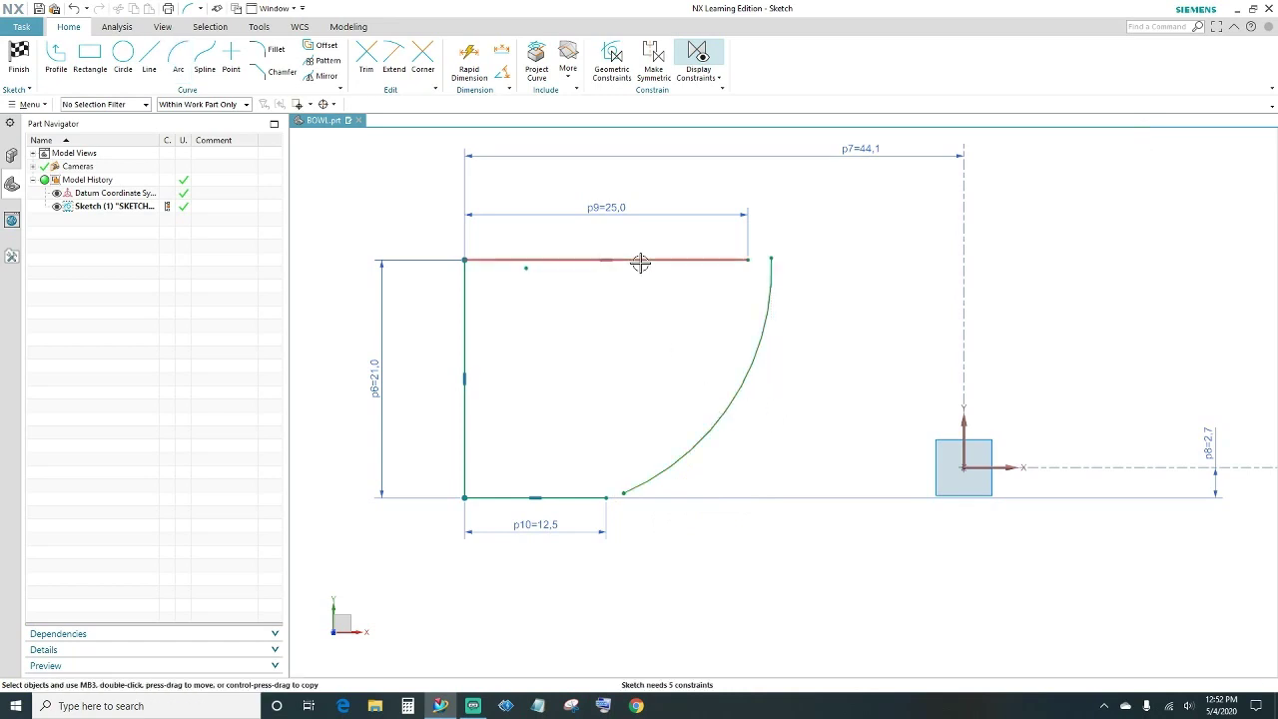
# Make both arc endpoints coincident with the top and bottom line ends.
pyautogui.click(771, 257)
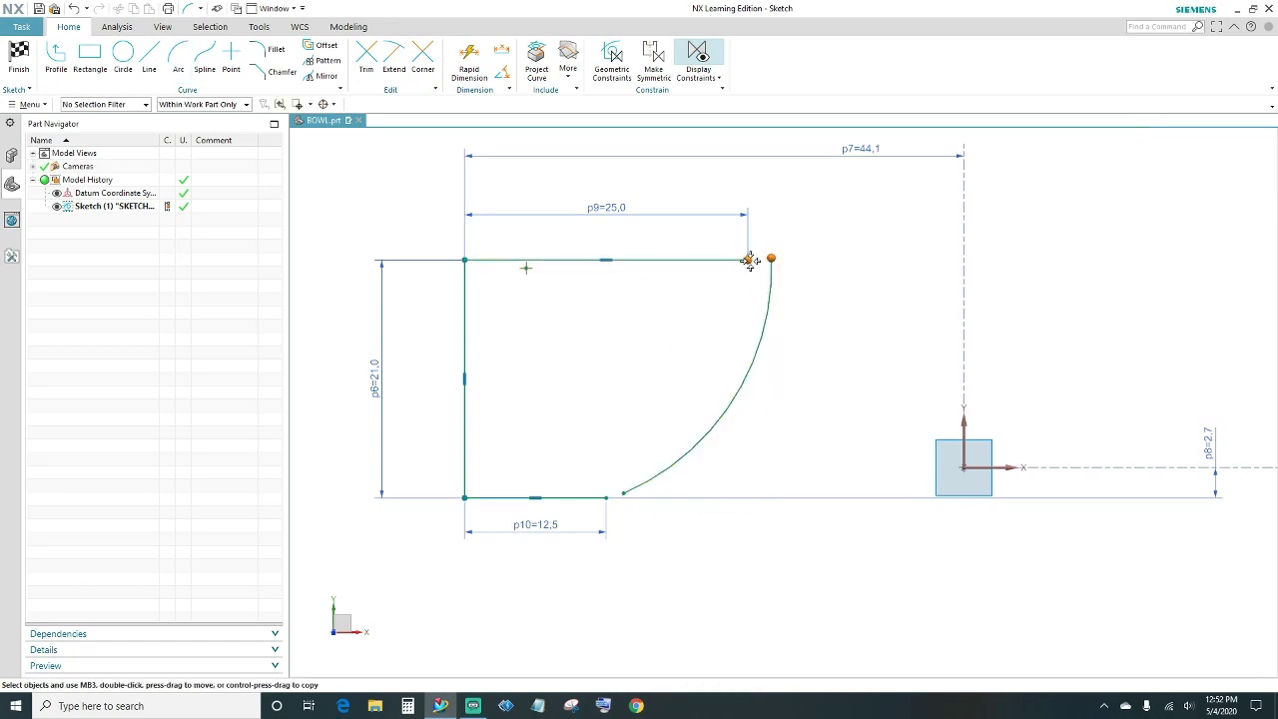
pyautogui.click(748, 259)
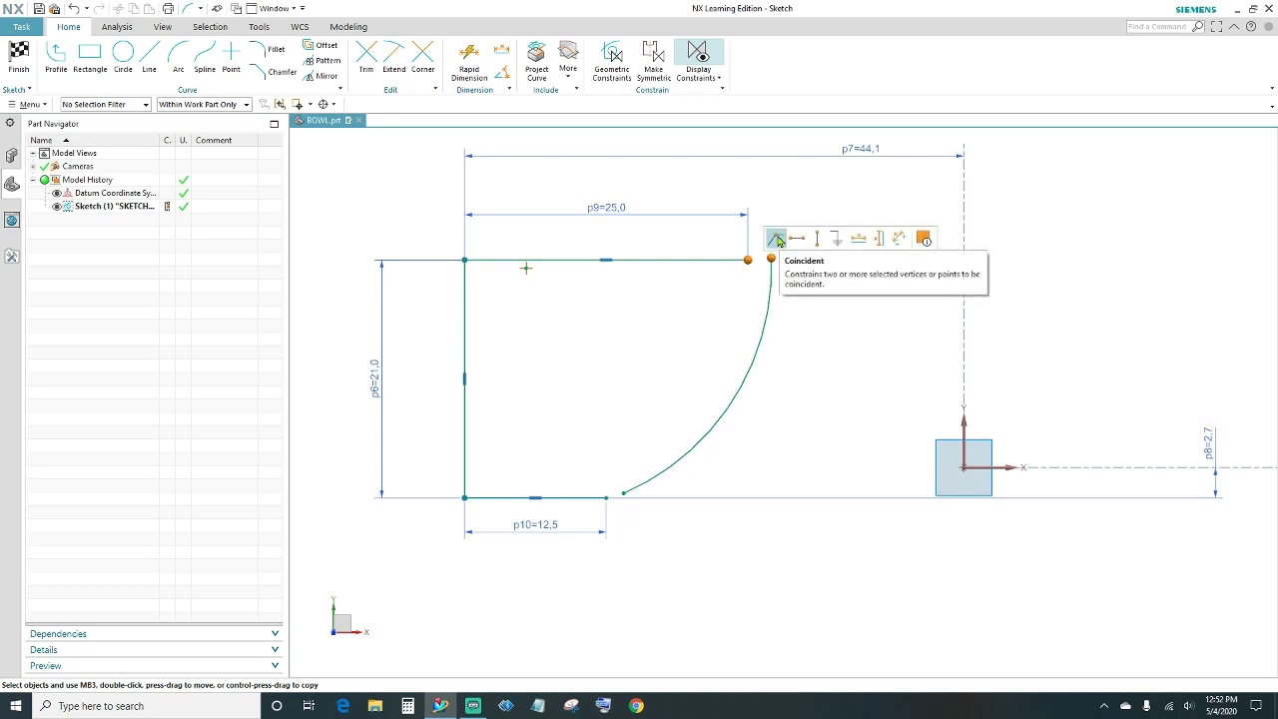
pyautogui.click(777, 240)
pyautogui.scroll(5, 595, 496)
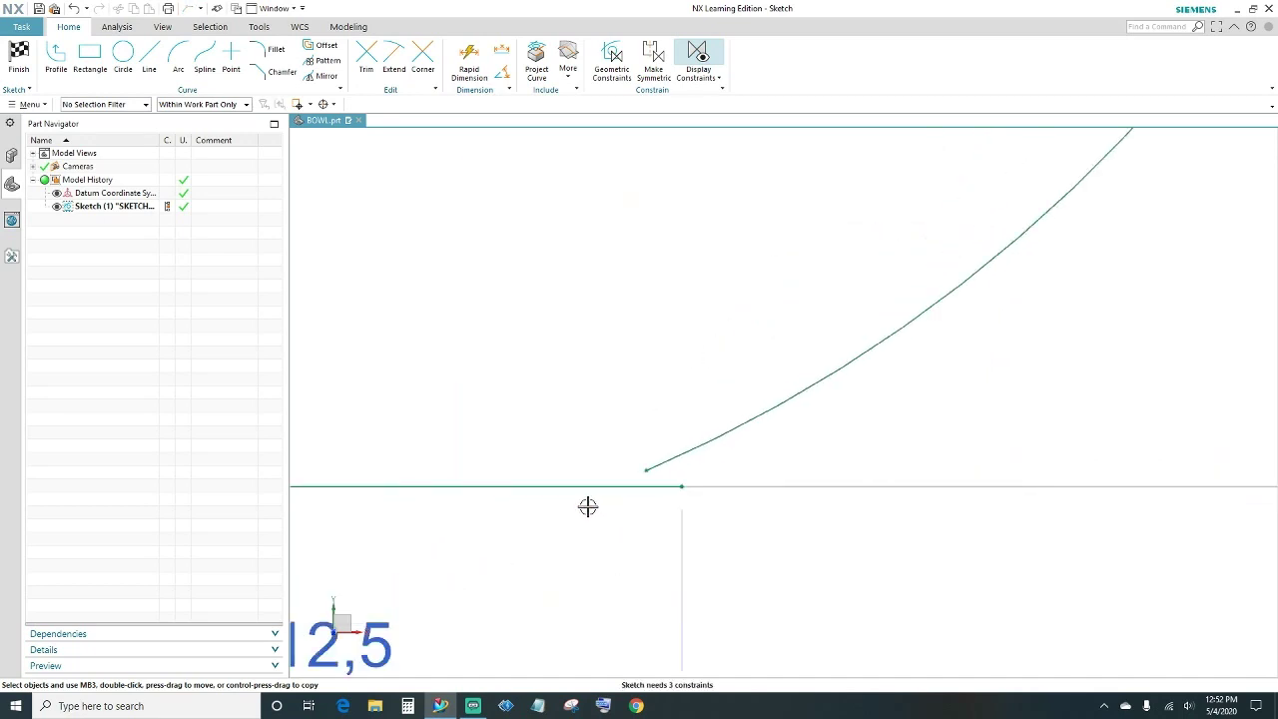
pyautogui.click(682, 485)
pyautogui.click(706, 467)
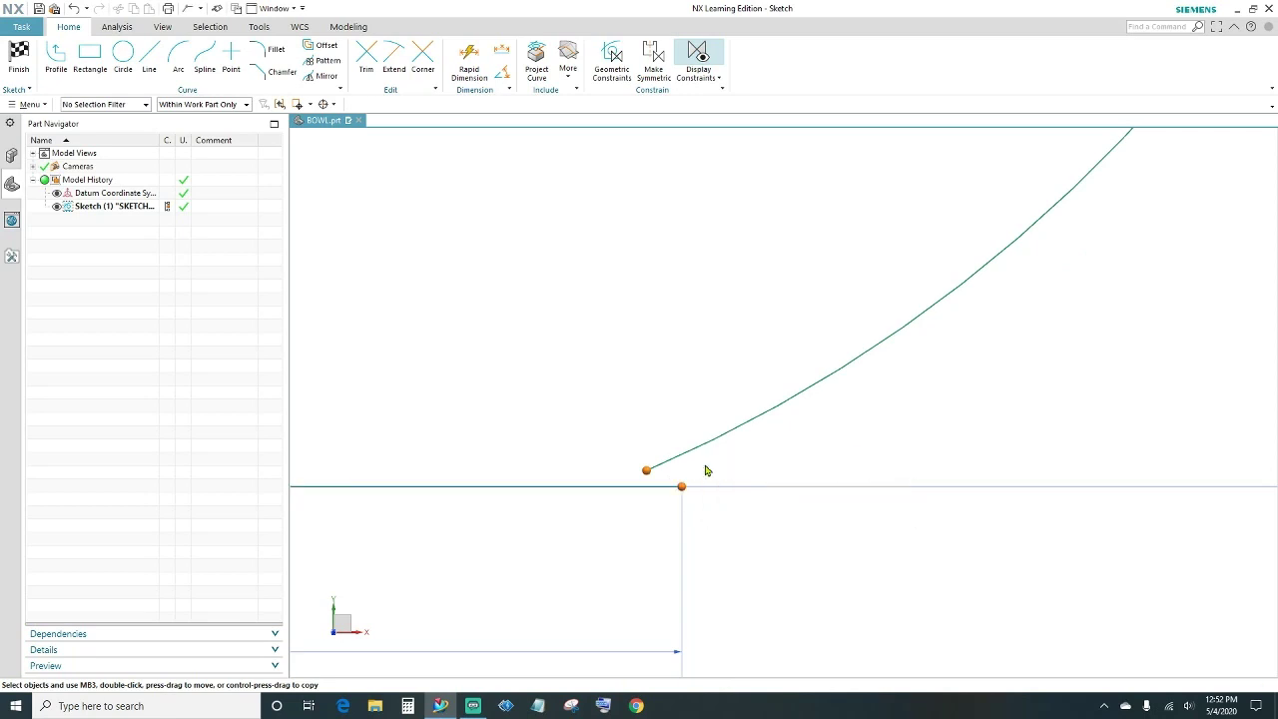
pyautogui.scroll(-4, 742, 413)
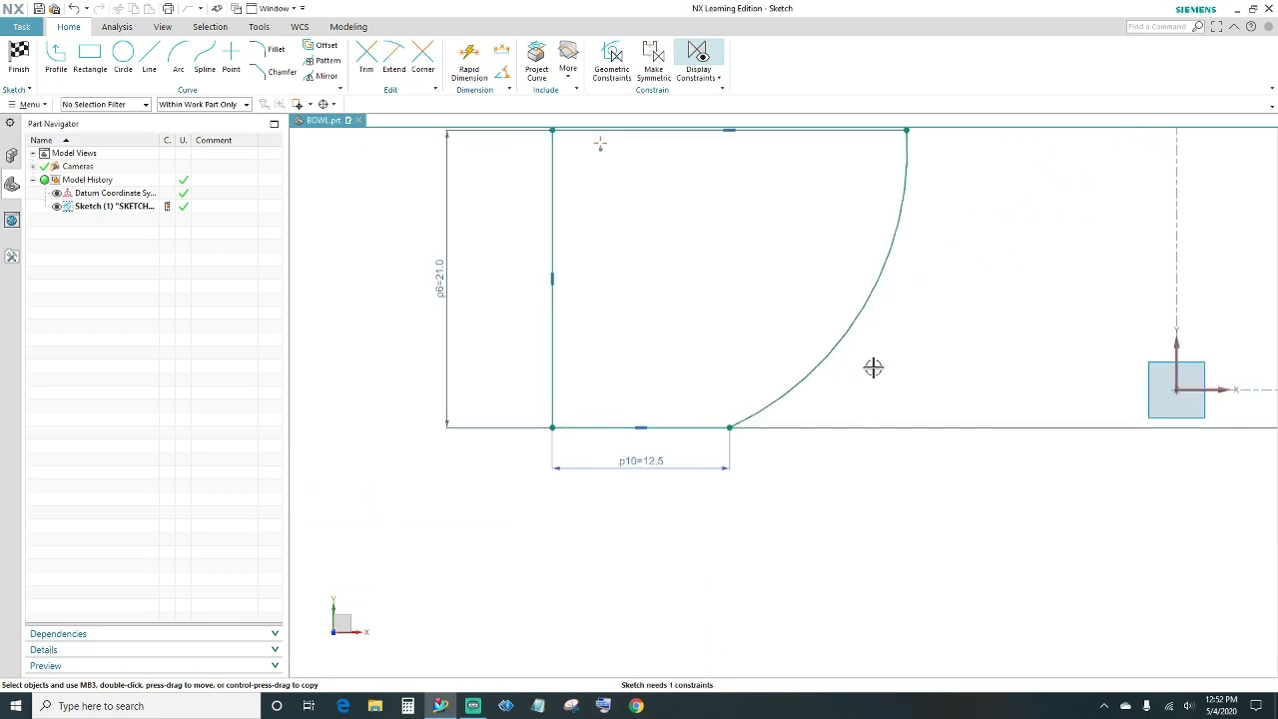
pyautogui.keyDown('shift'); pyautogui.moveTo(872, 365); pyautogui.dragTo(750, 485, button='middle'); pyautogui.keyUp('shift')
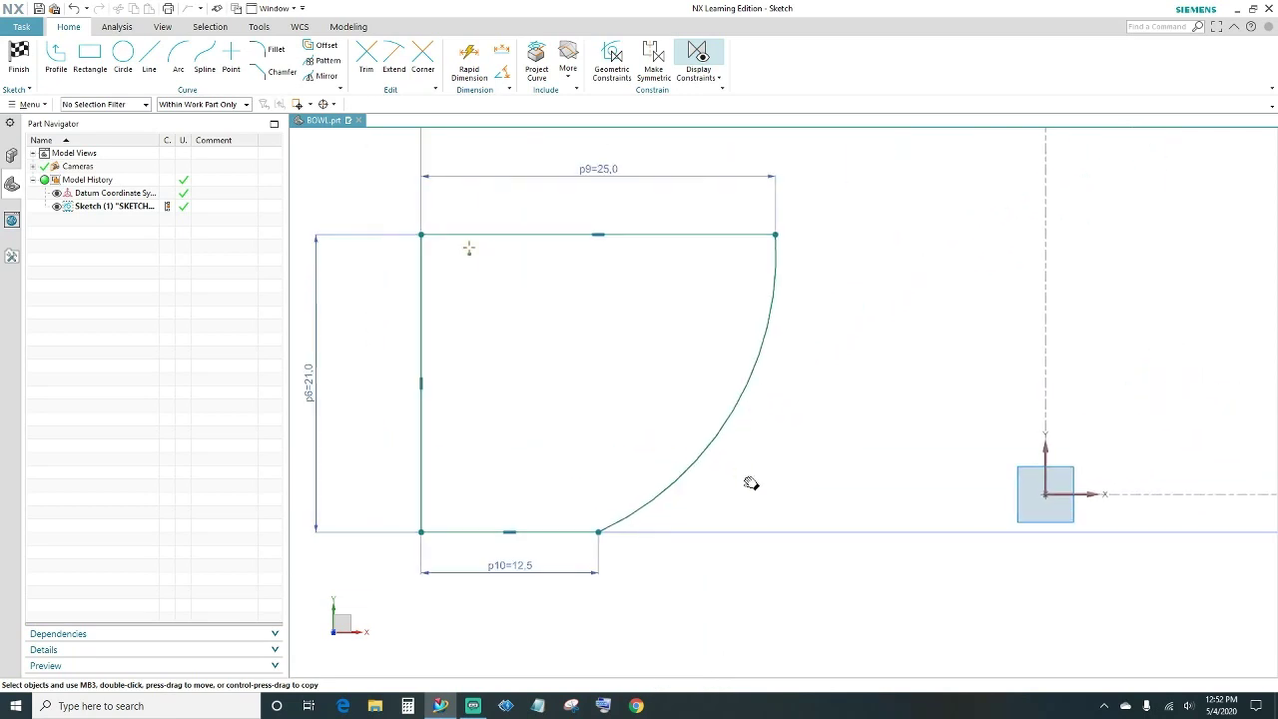
# Give the arc a radius dimension of 26, fully constraining the closed profile.
pyautogui.click(469, 62)
pyautogui.click(724, 413)
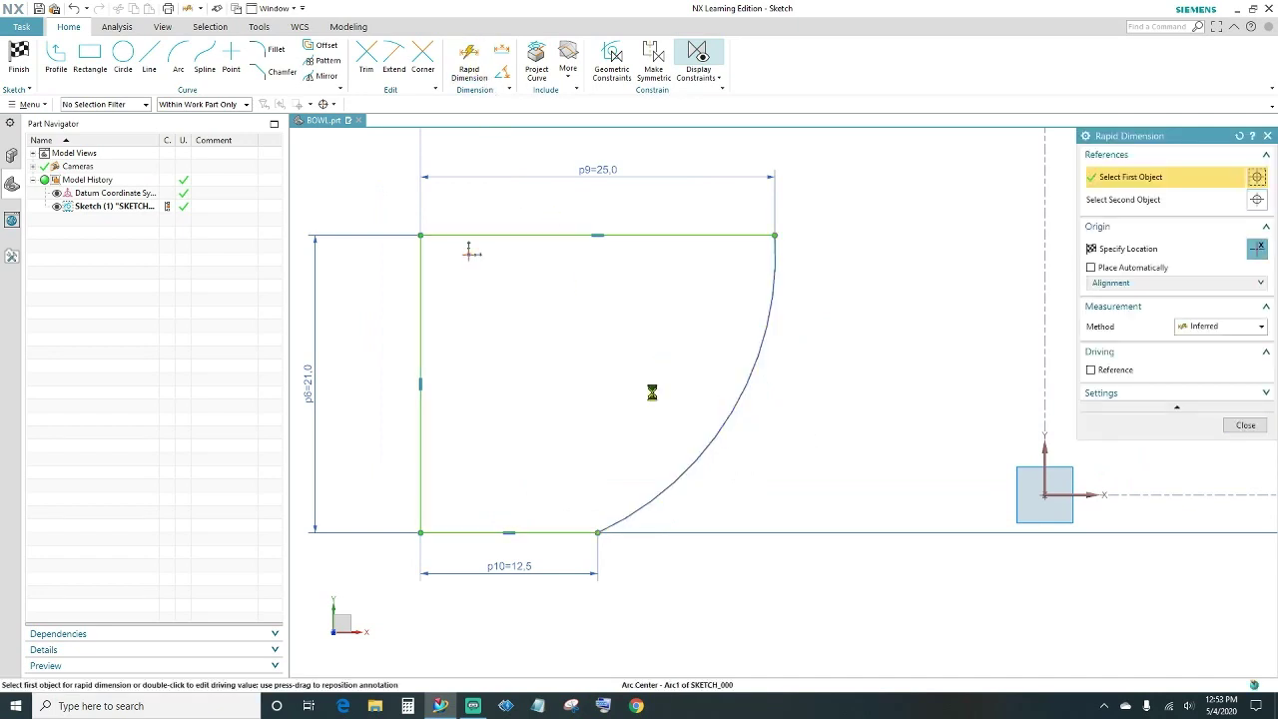
pyautogui.click(656, 408)
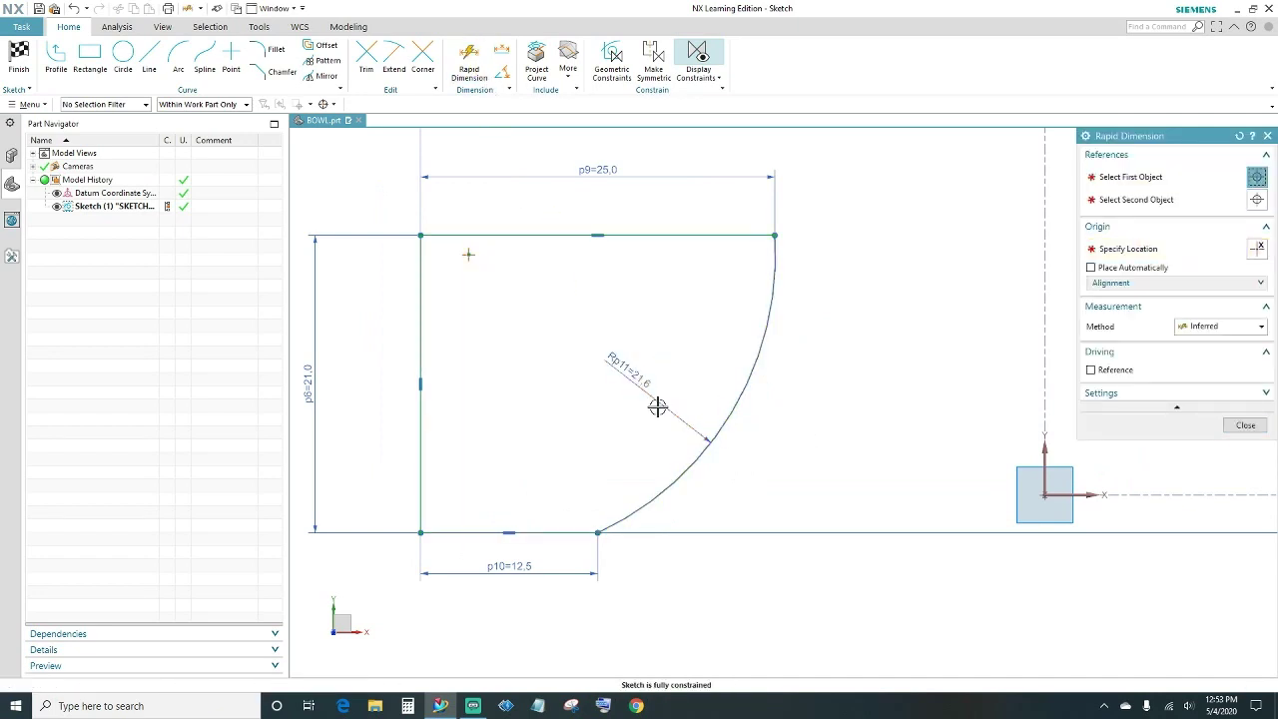
pyautogui.doubleClick(657, 408)
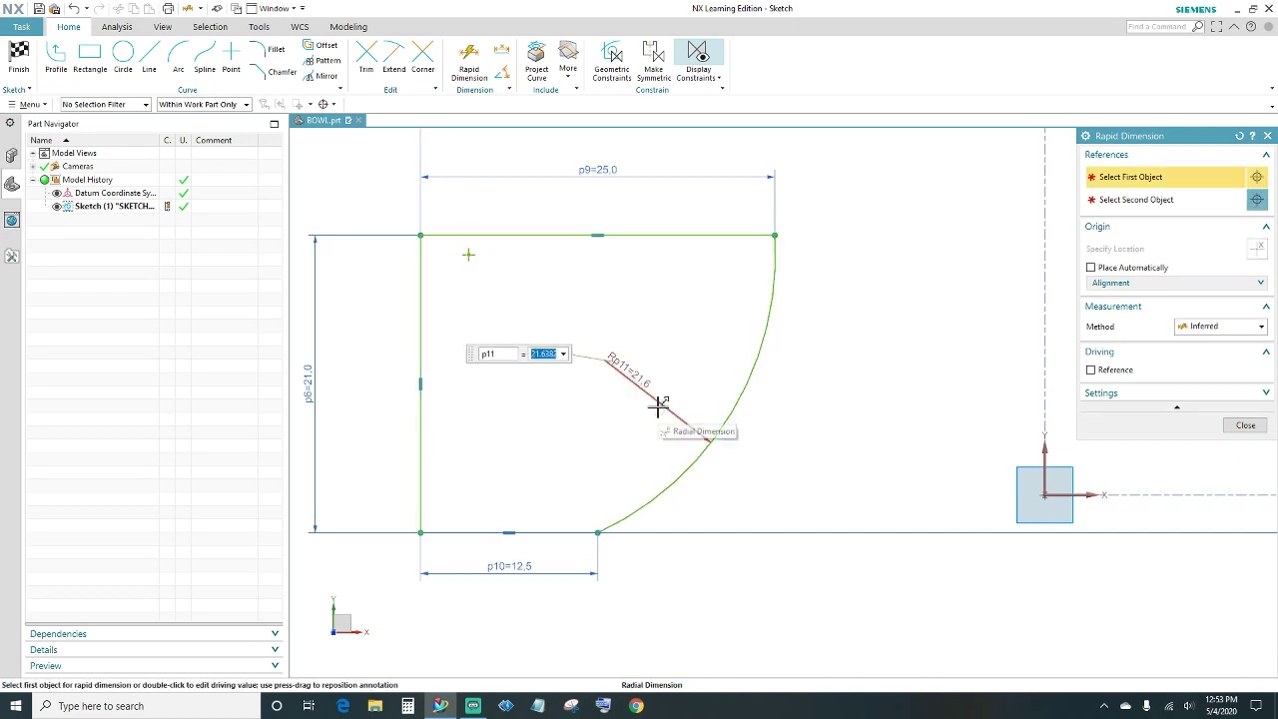
pyautogui.write('26')
pyautogui.press('Return')
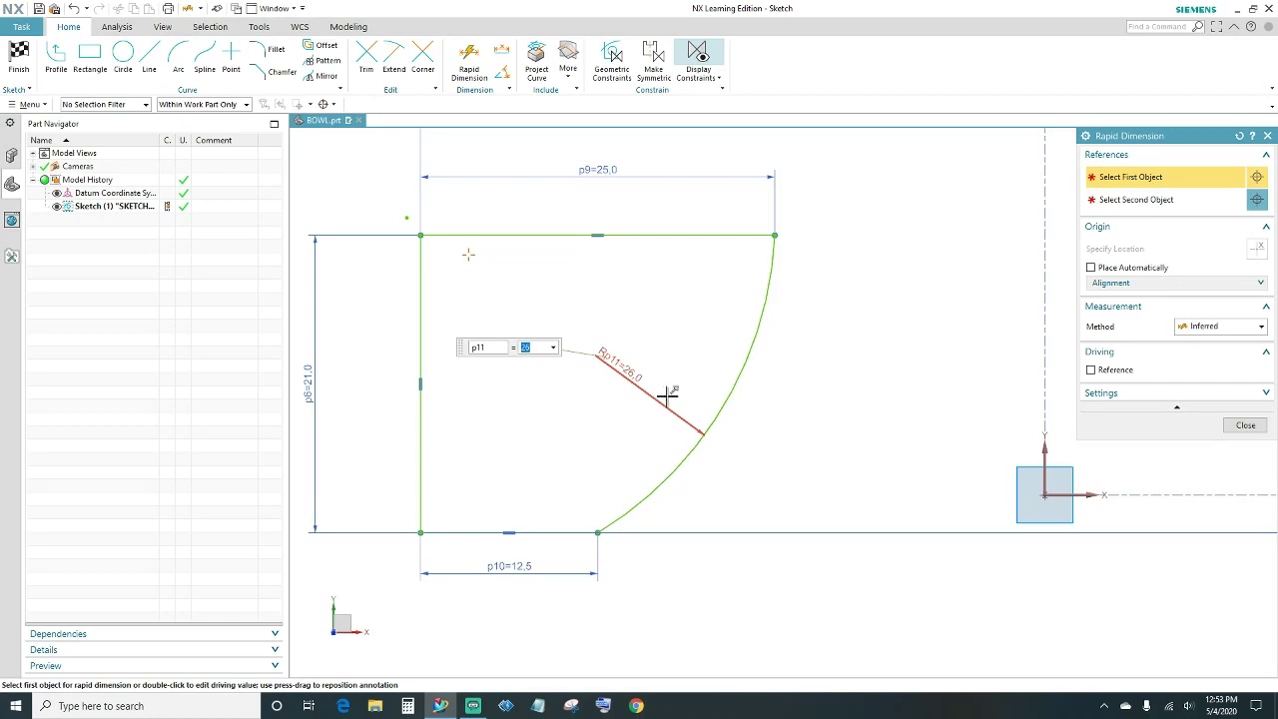
pyautogui.click(1244, 426)
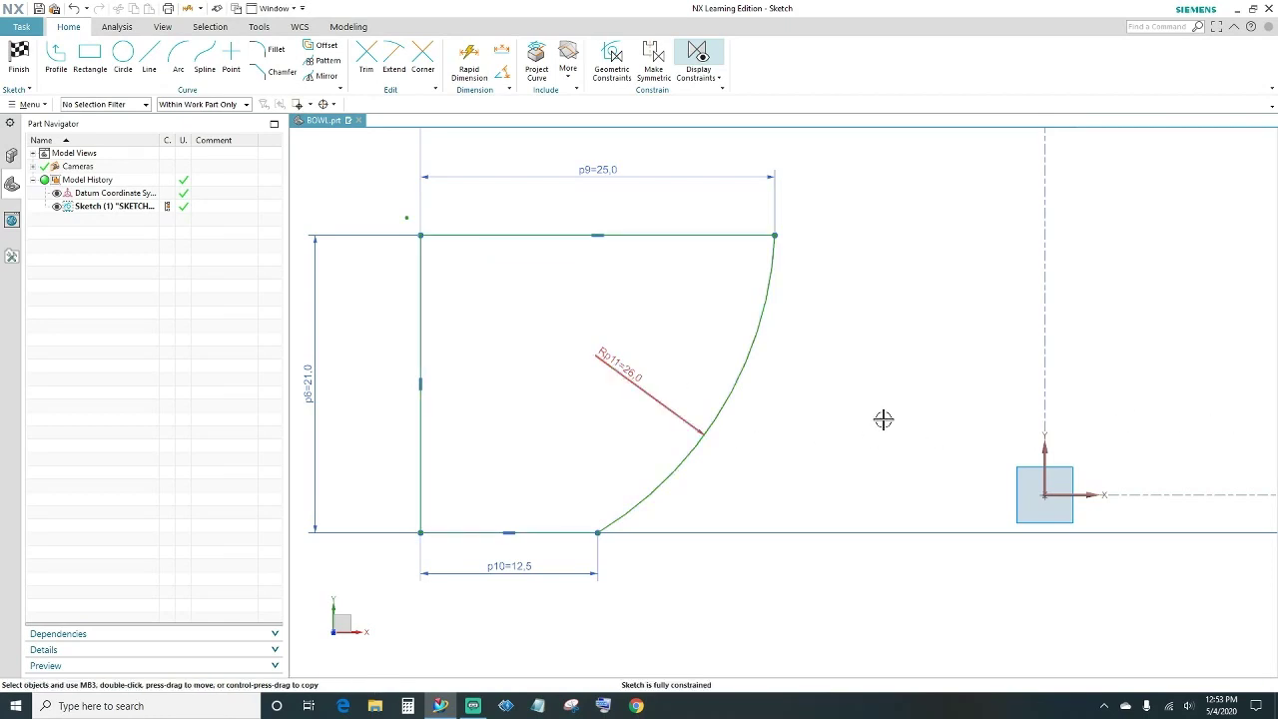
pyautogui.scroll(-3, 829, 422)
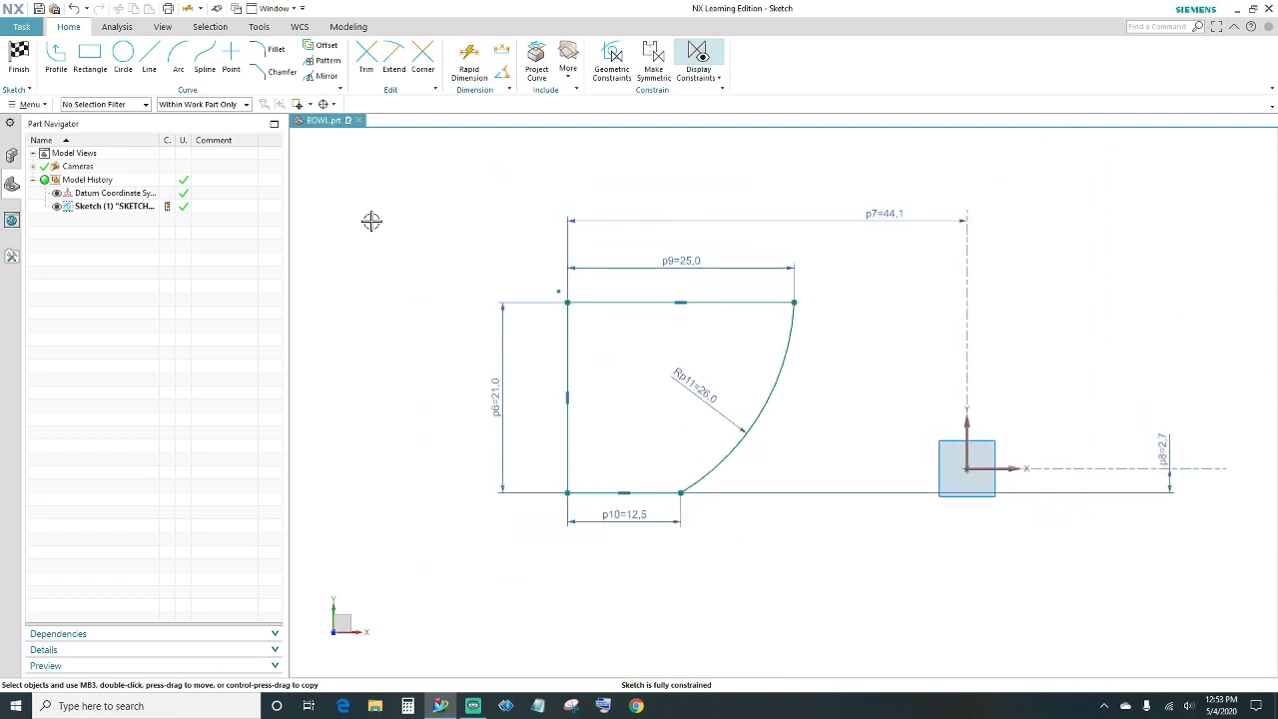
# Finish the sketch and show the closed profile from the Top view, centred on screen.
pyautogui.click(18, 51)
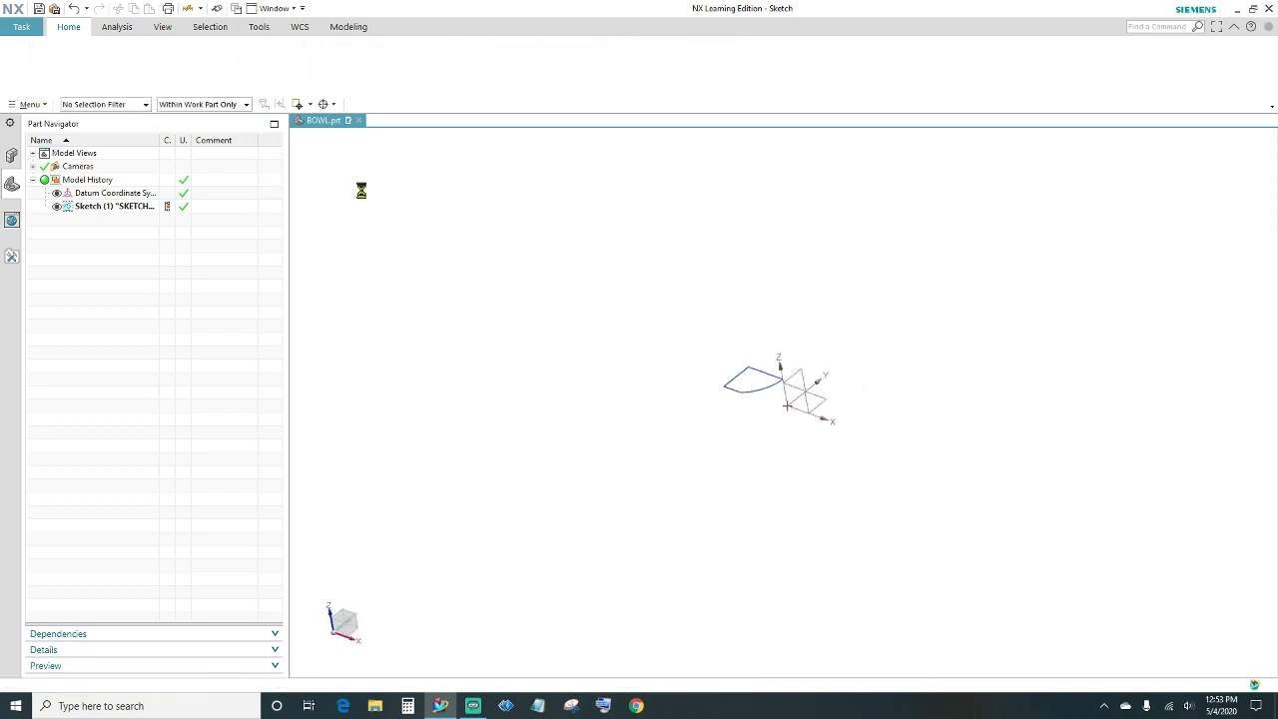
pyautogui.rightClick(643, 335)
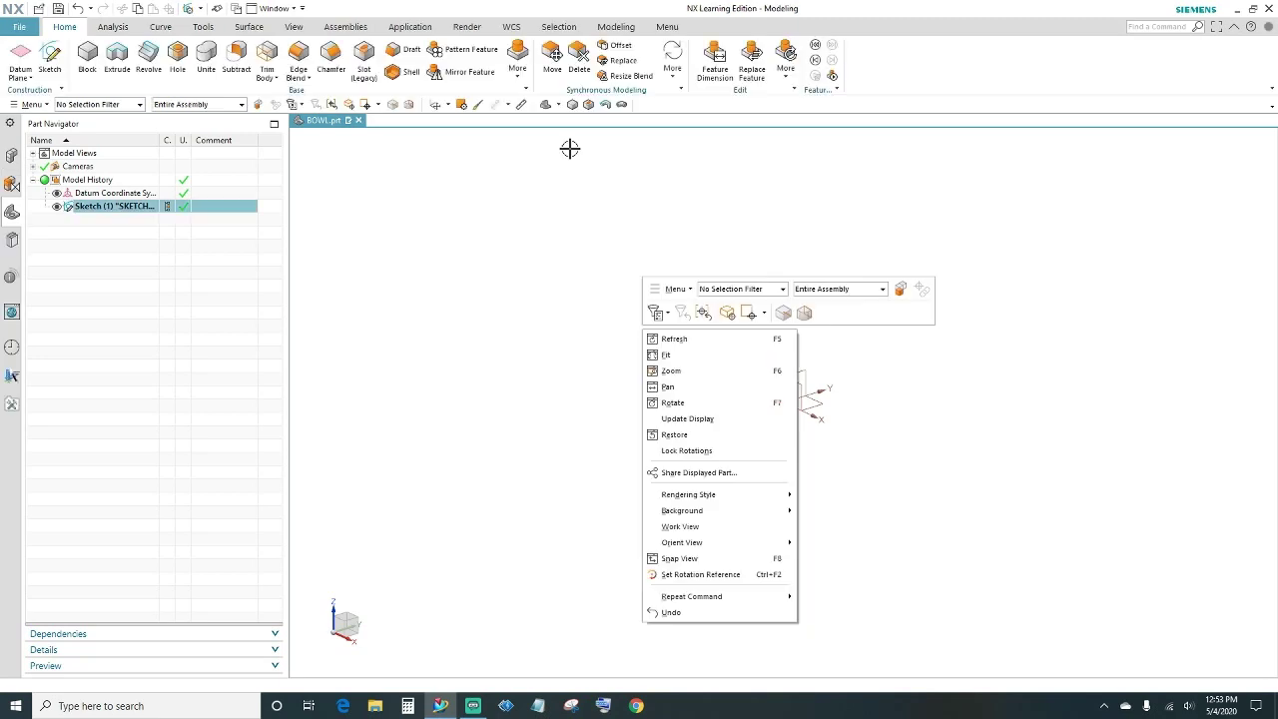
pyautogui.click(557, 108)
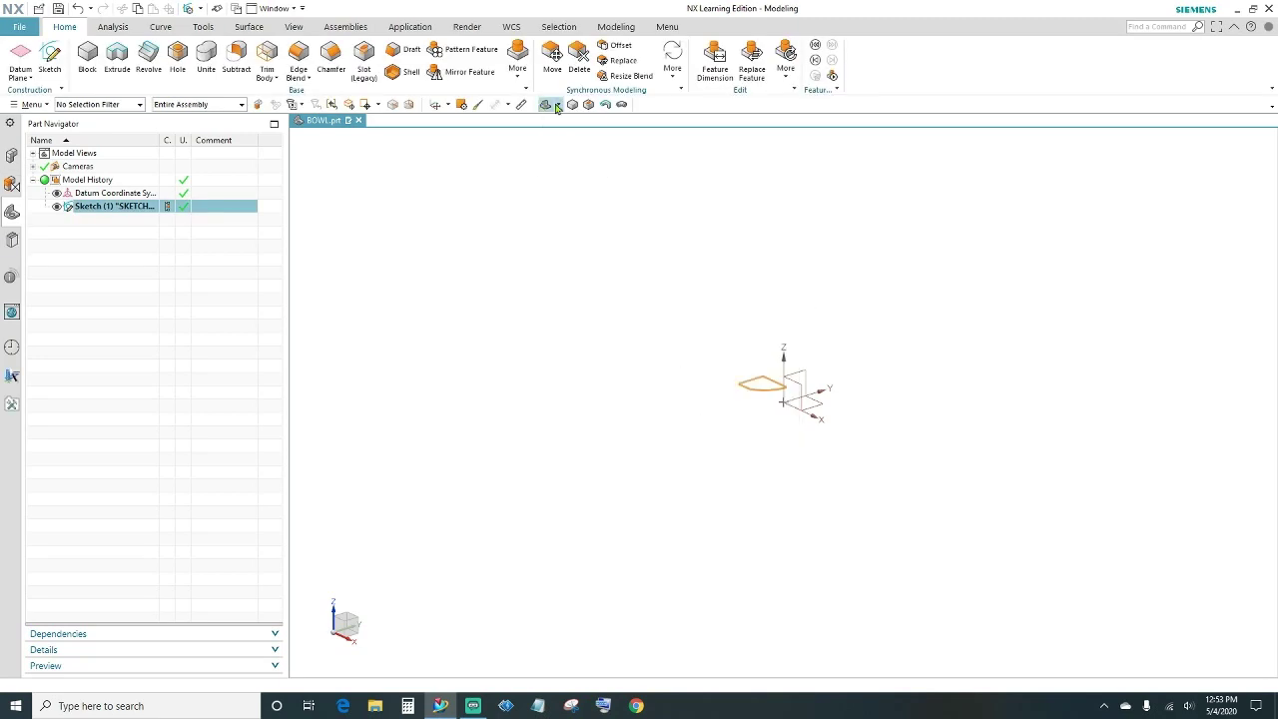
pyautogui.click(557, 108)
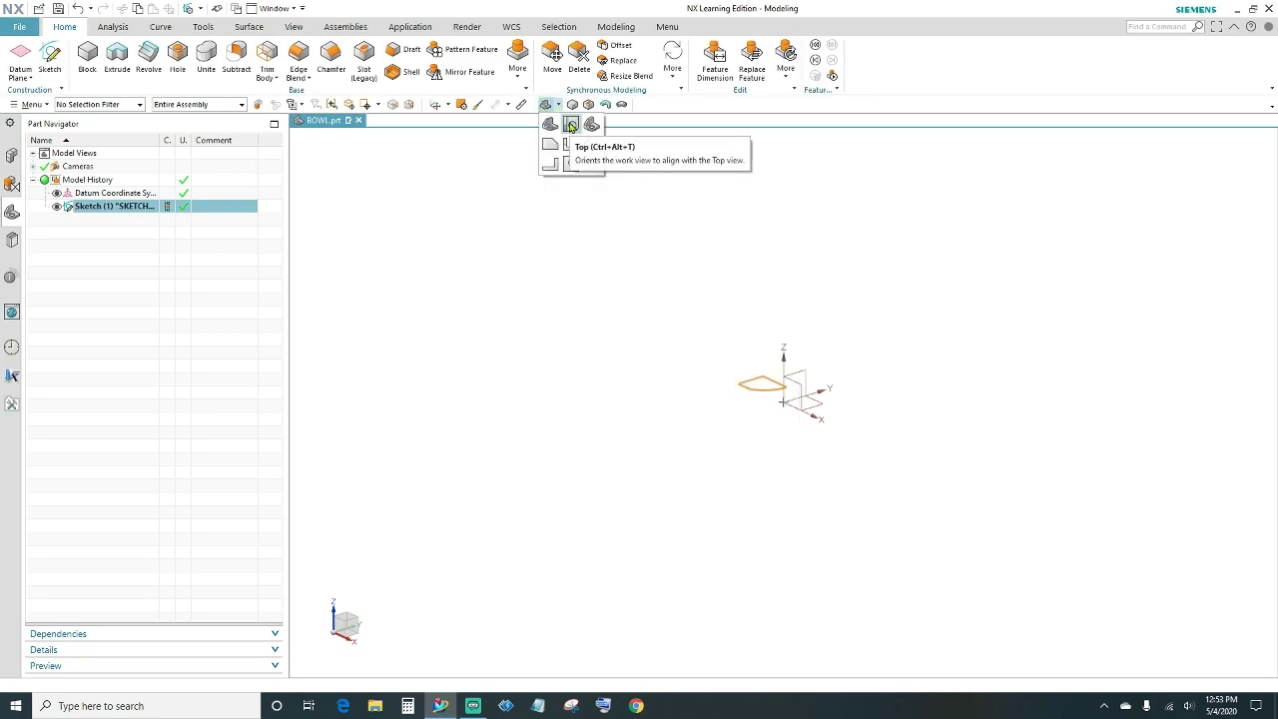
pyautogui.click(569, 121)
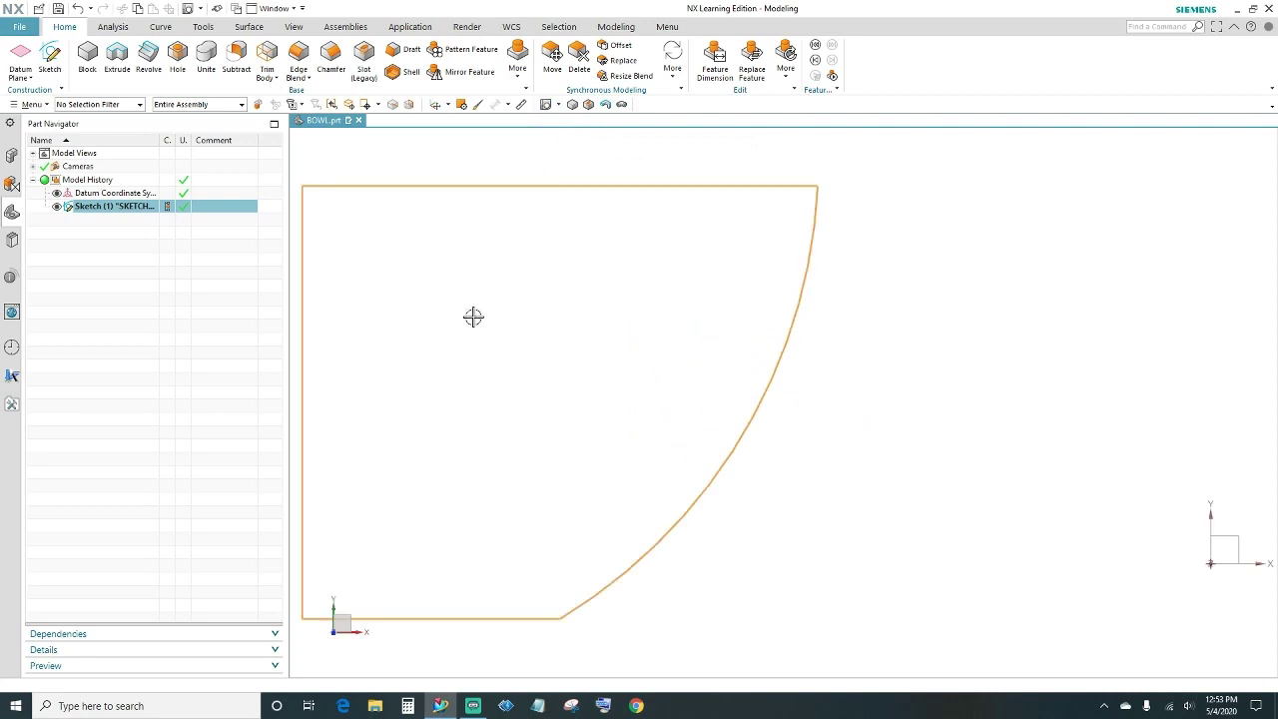
pyautogui.keyDown('shift'); pyautogui.moveTo(473, 316); pyautogui.dragTo(639, 343, button='middle'); pyautogui.keyUp('shift')
pyautogui.scroll(-2, 585, 323)
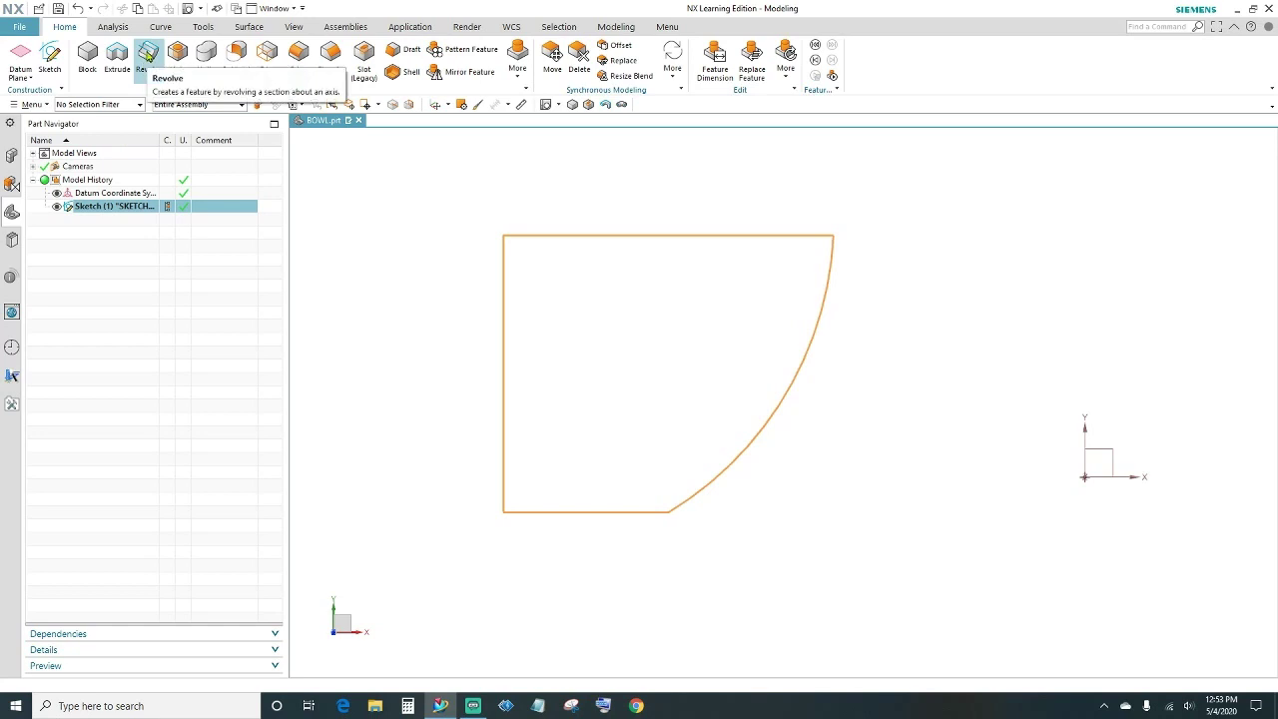
# Revolve the profile 0–360° about the vertical left line into a solid bowl.
pyautogui.click(147, 55)
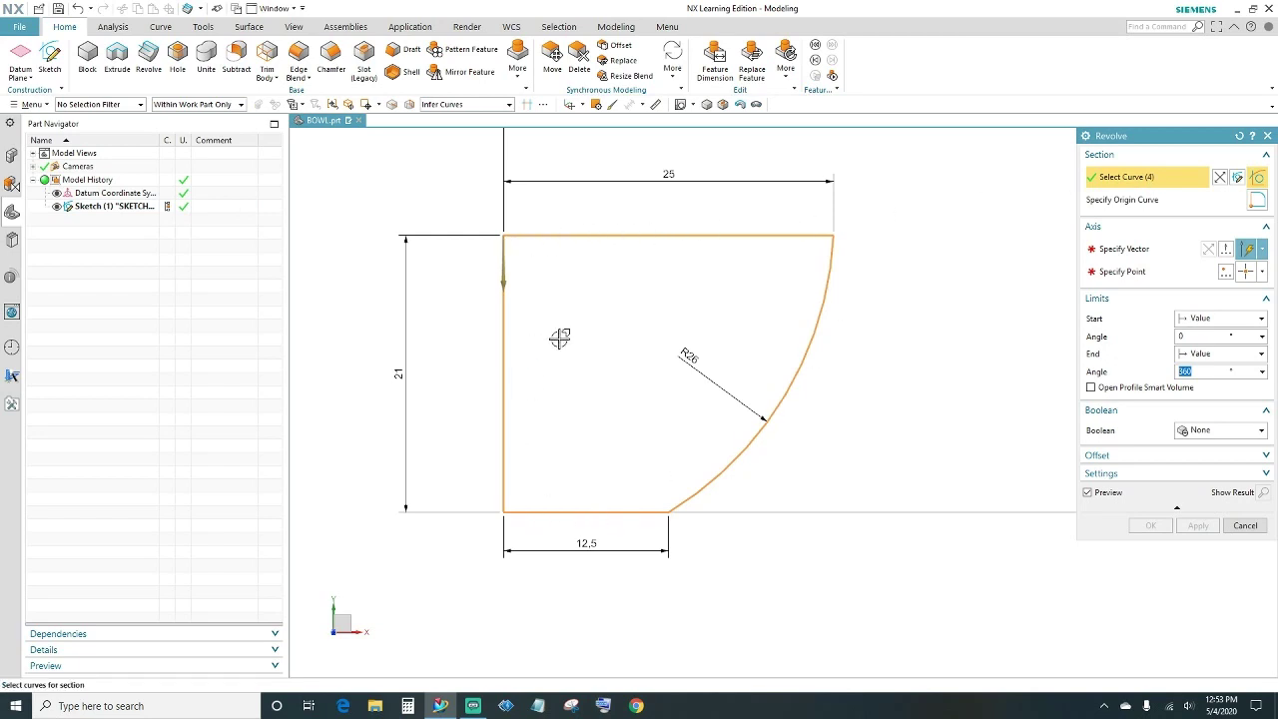
pyautogui.click(1120, 256)
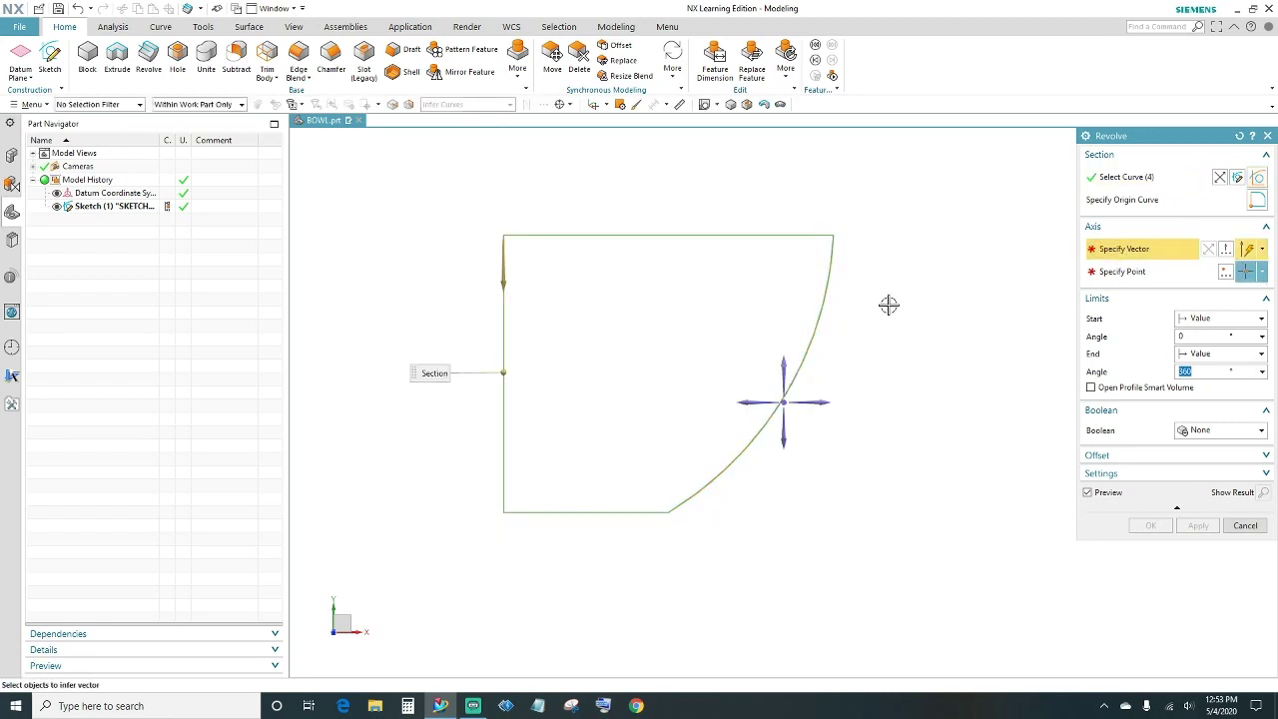
pyautogui.click(502, 333)
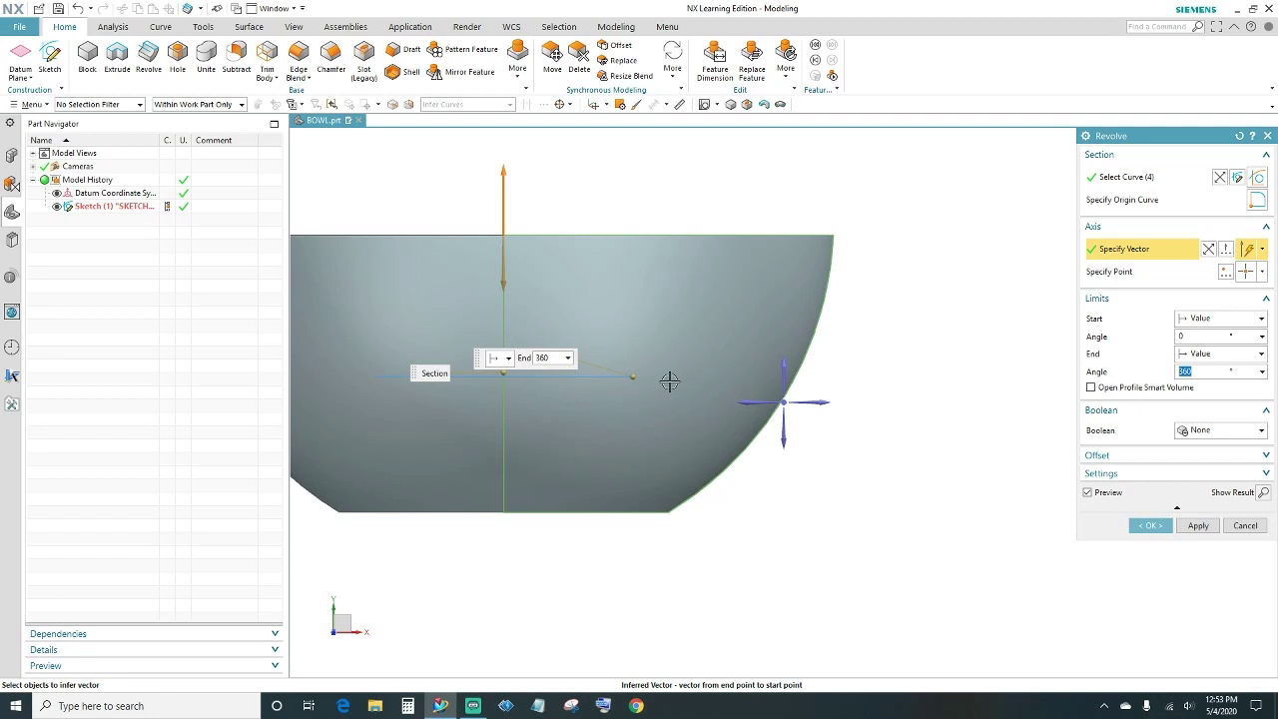
pyautogui.scroll(-2, 697, 396)
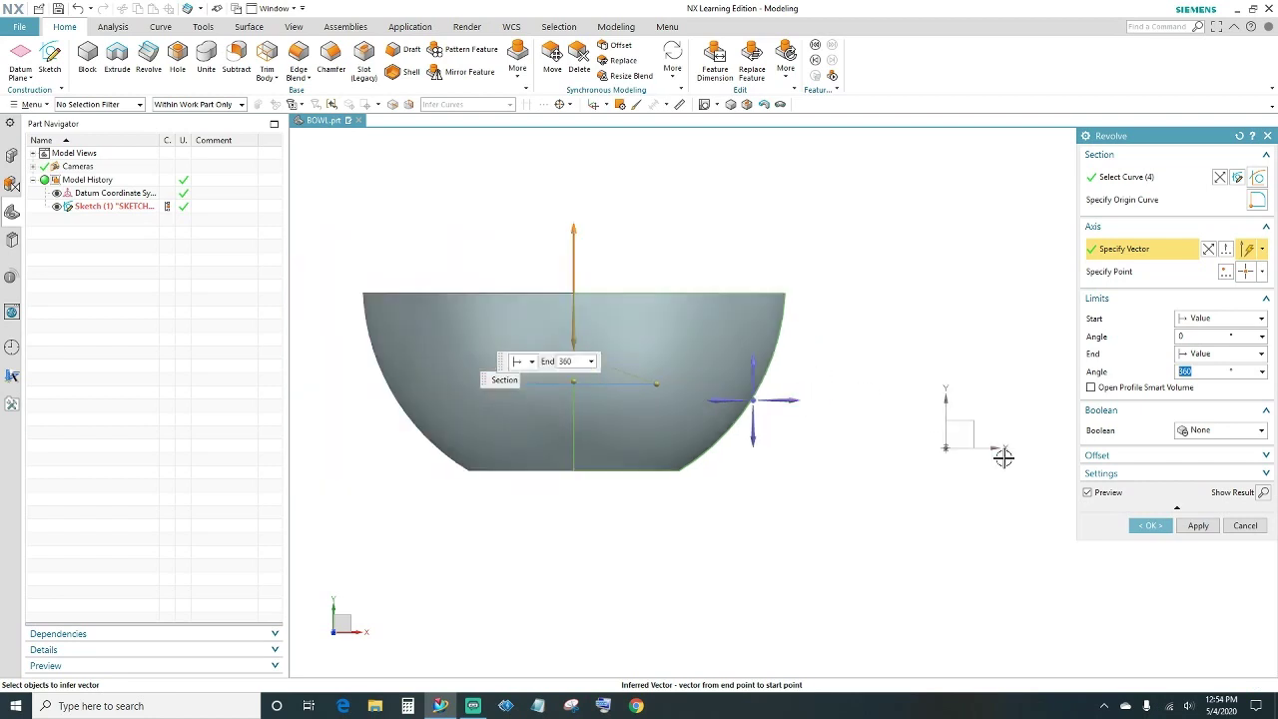
pyautogui.click(1149, 525)
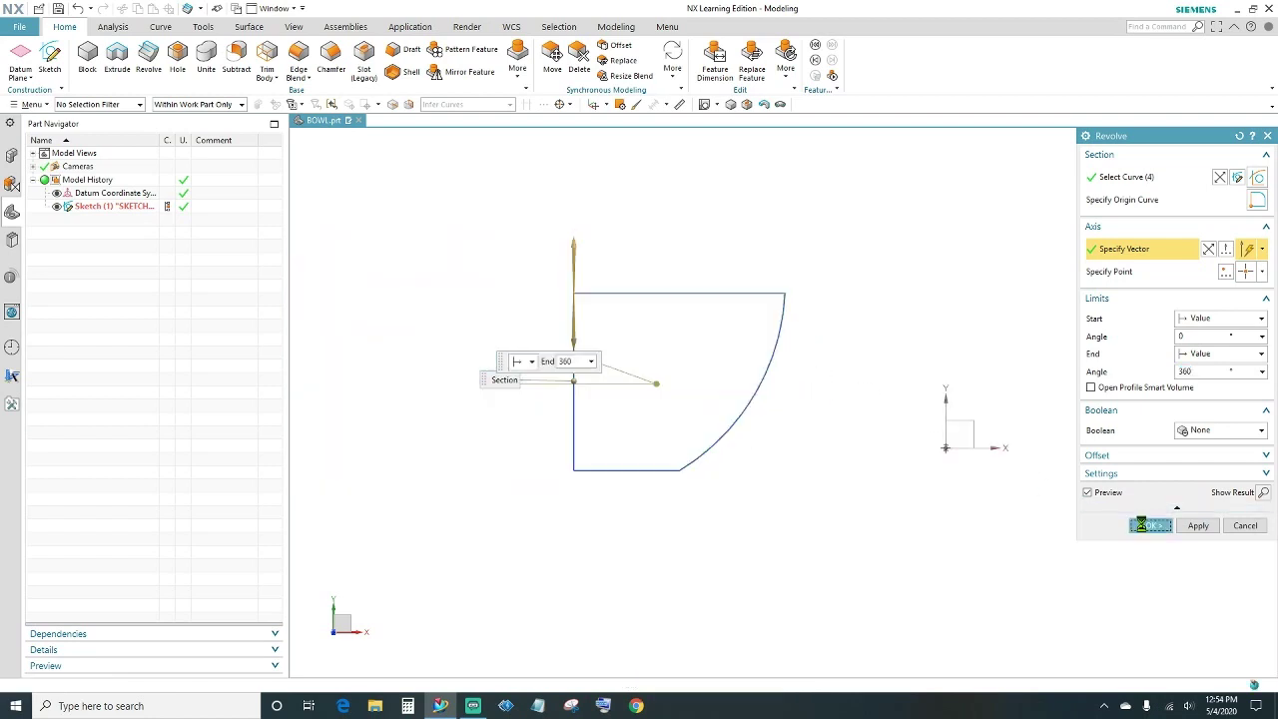
pyautogui.moveTo(795, 385)
pyautogui.mouseDown(button='middle')
pyautogui.moveTo(814, 407)
pyautogui.moveTo(856, 362)
pyautogui.moveTo(833, 413)
pyautogui.moveTo(803, 409)
pyautogui.mouseUp(button='middle')
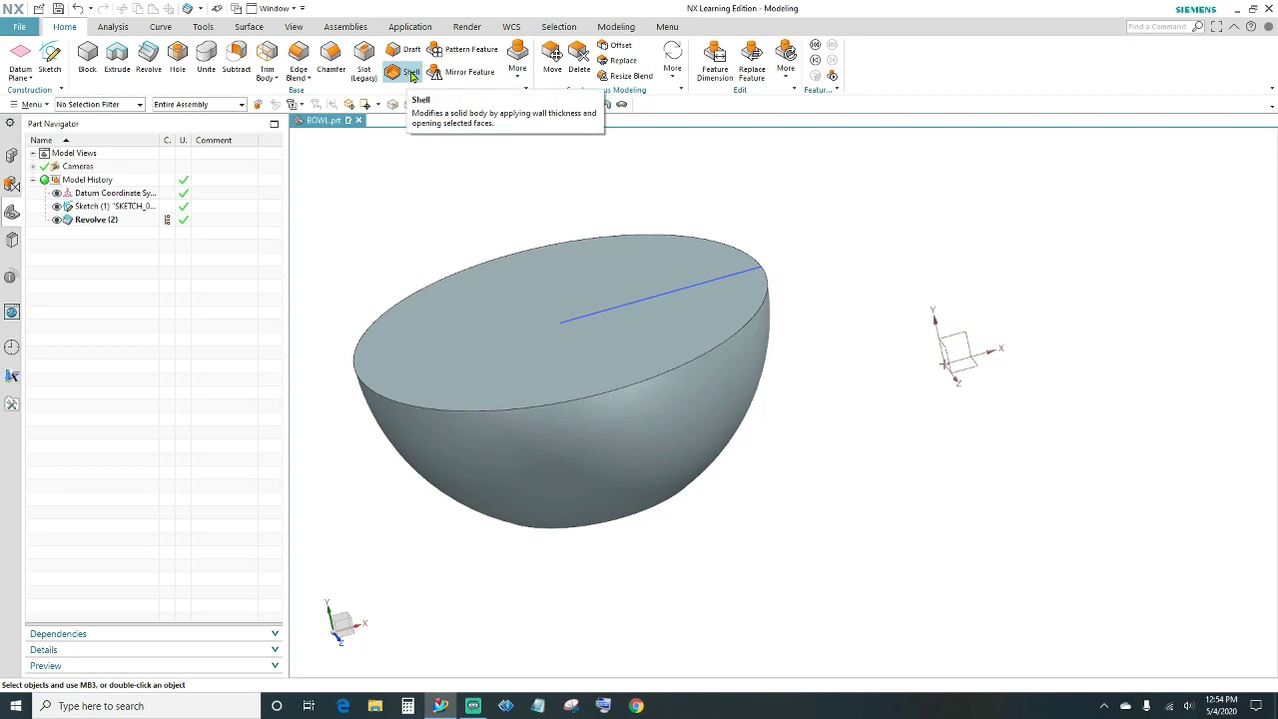
# Shell the bowl to 3 mm thickness with the flat top face left open.
pyautogui.click(410, 76)
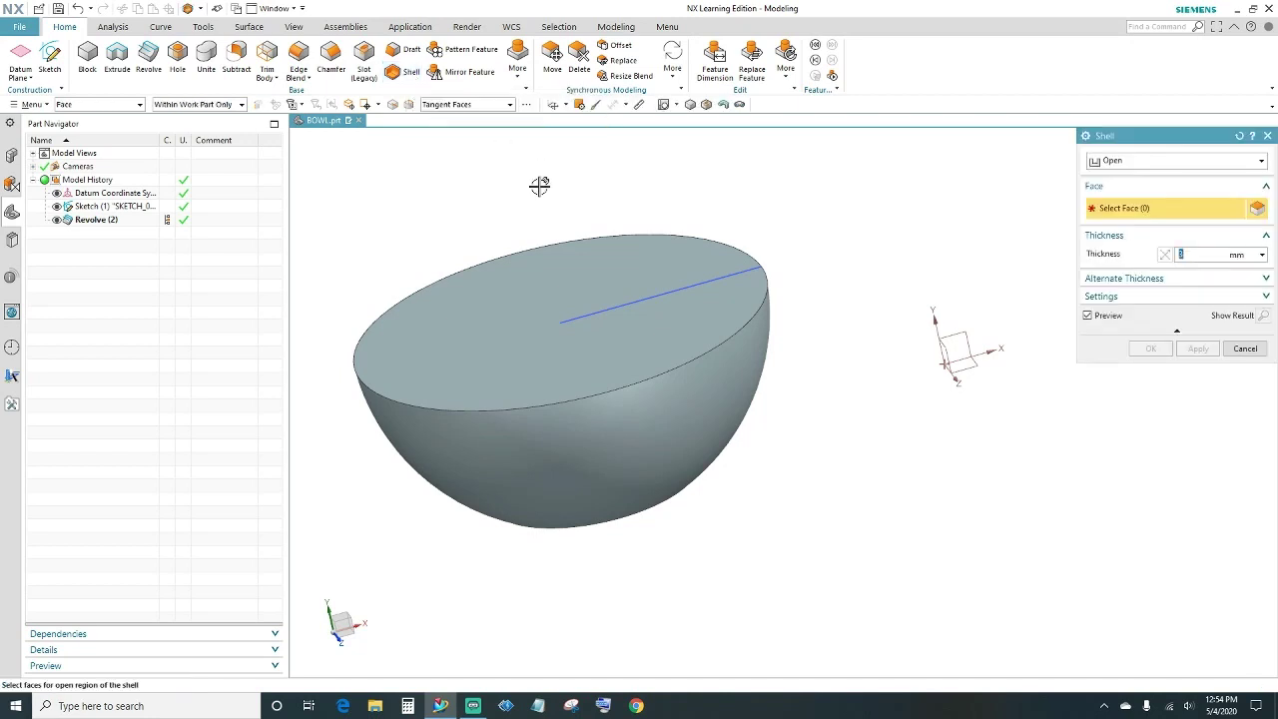
pyautogui.click(534, 294)
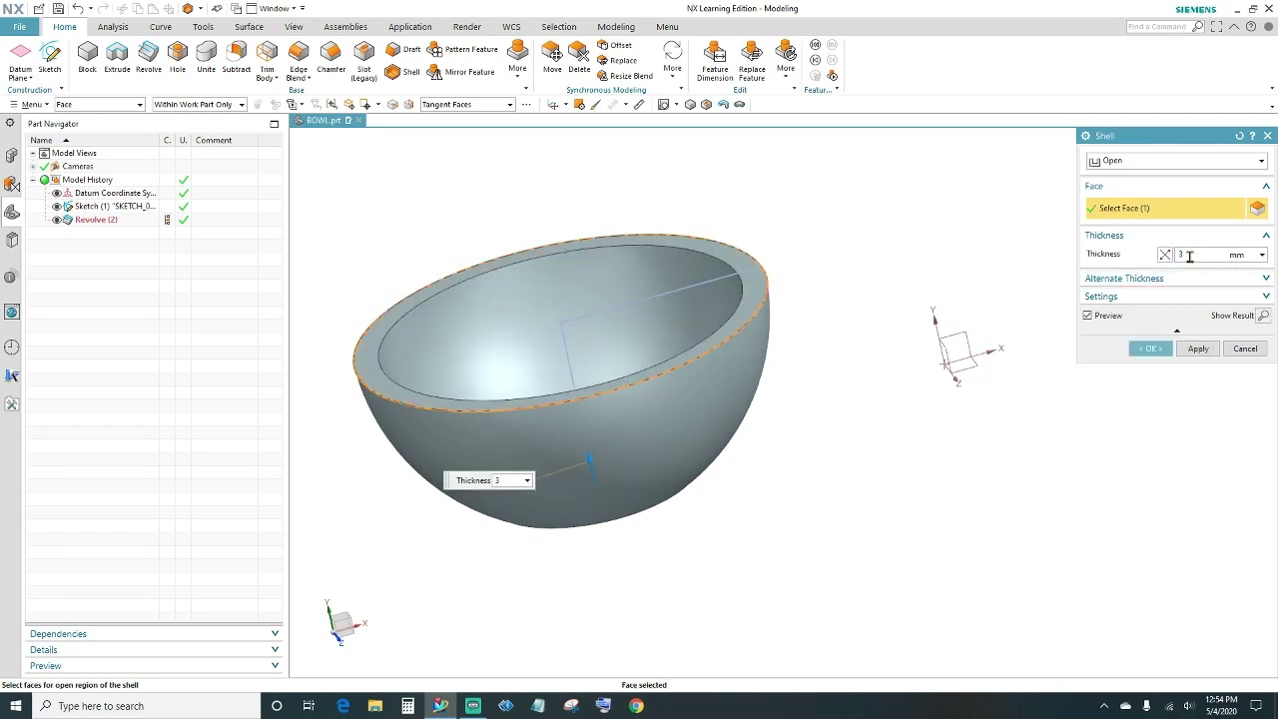
pyautogui.moveTo(856, 231); pyautogui.dragTo(774, 272, button='middle')
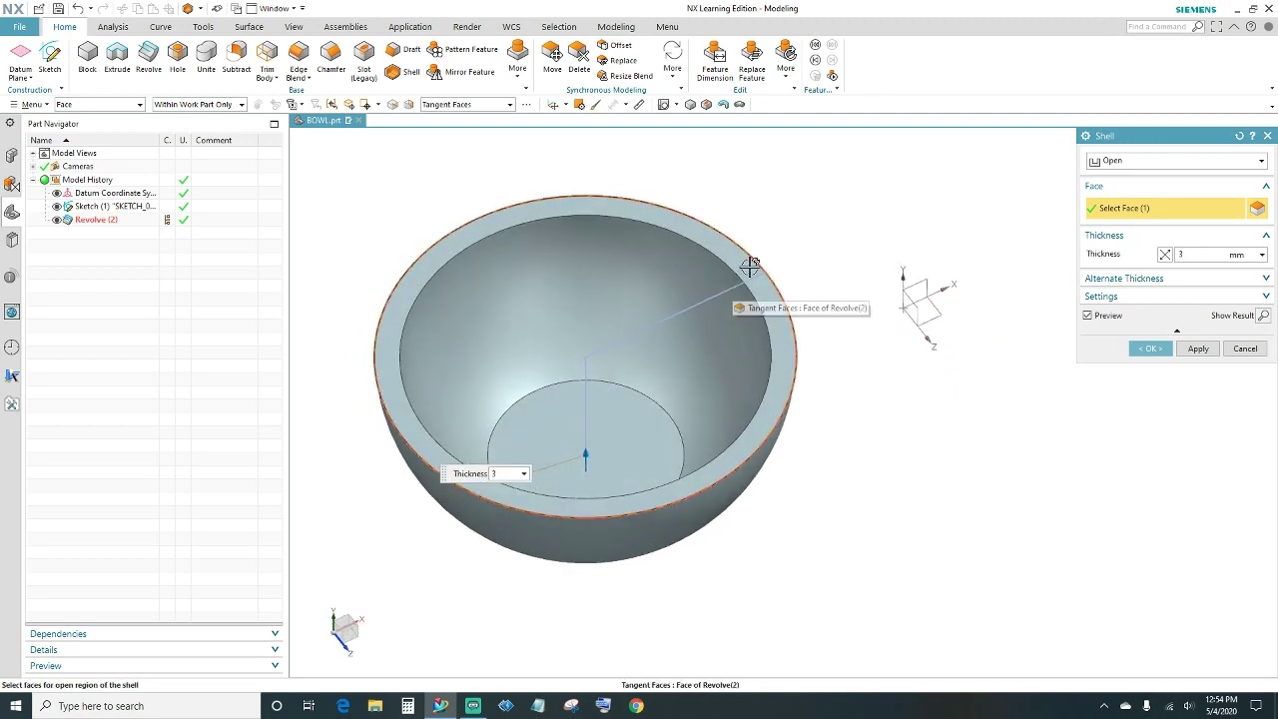
pyautogui.moveTo(780, 509); pyautogui.dragTo(822, 499, button='middle')
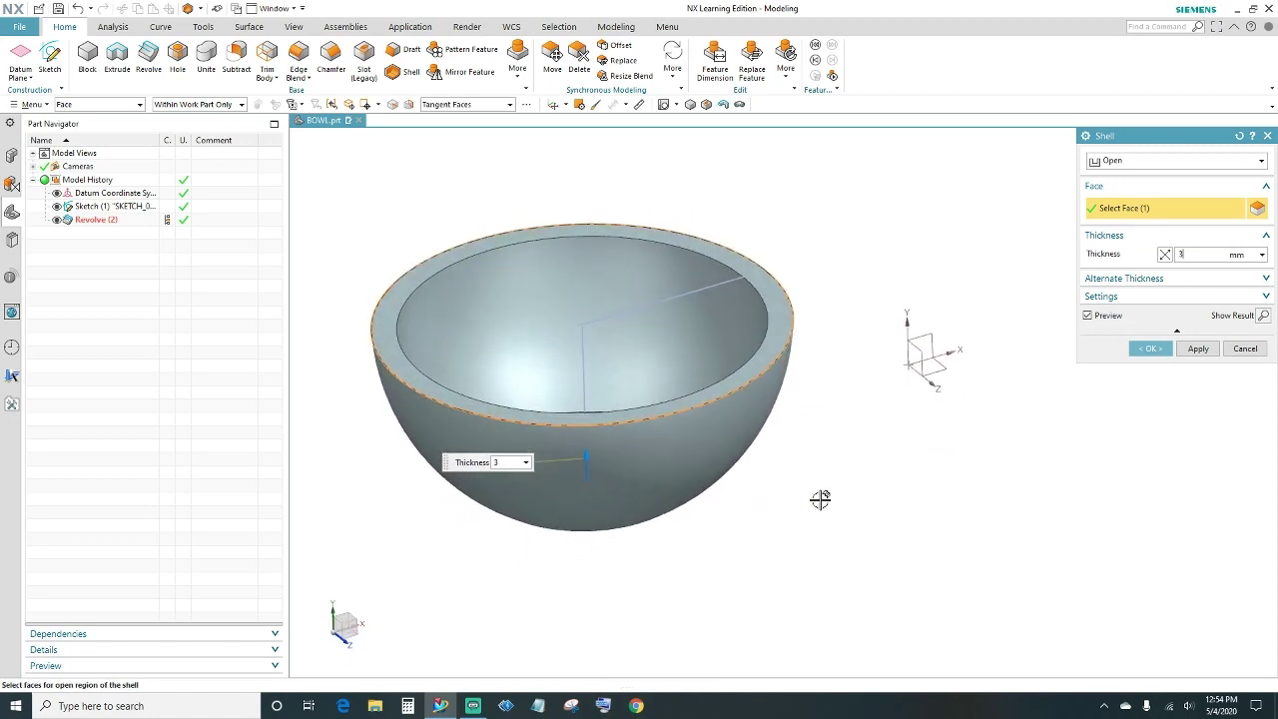
pyautogui.click(1148, 348)
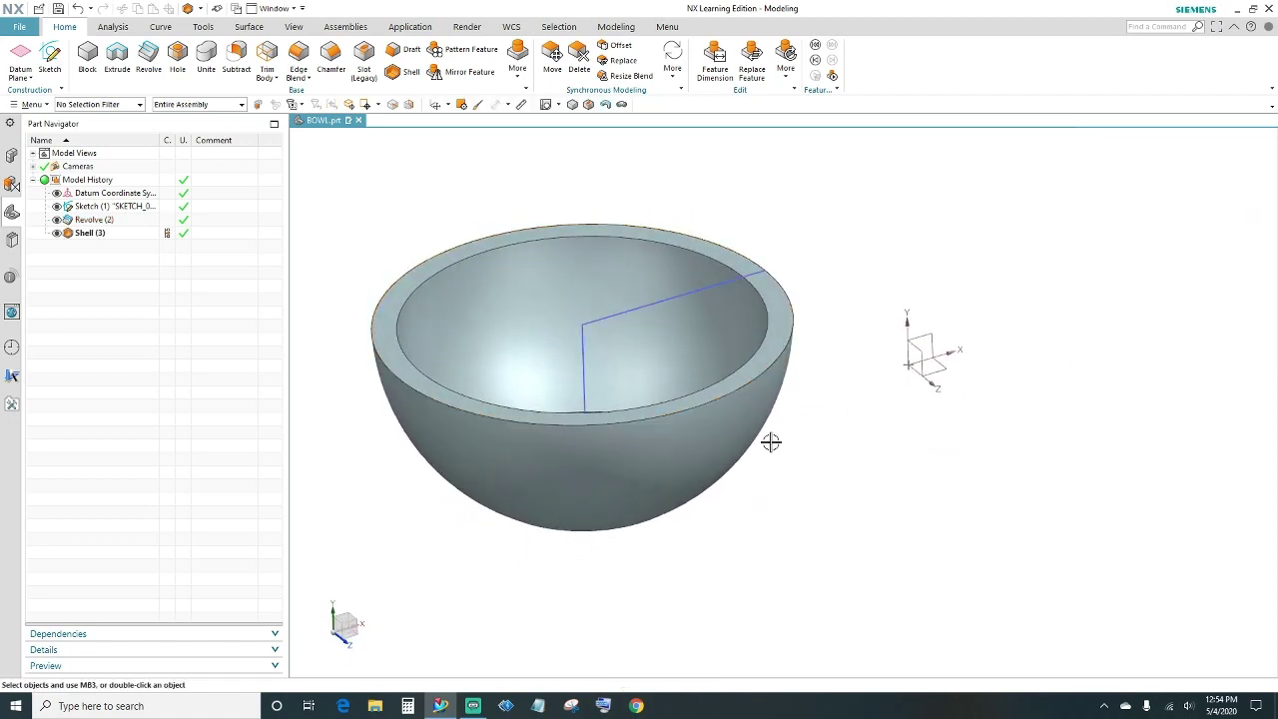
pyautogui.moveTo(784, 465); pyautogui.dragTo(802, 489, button='middle')
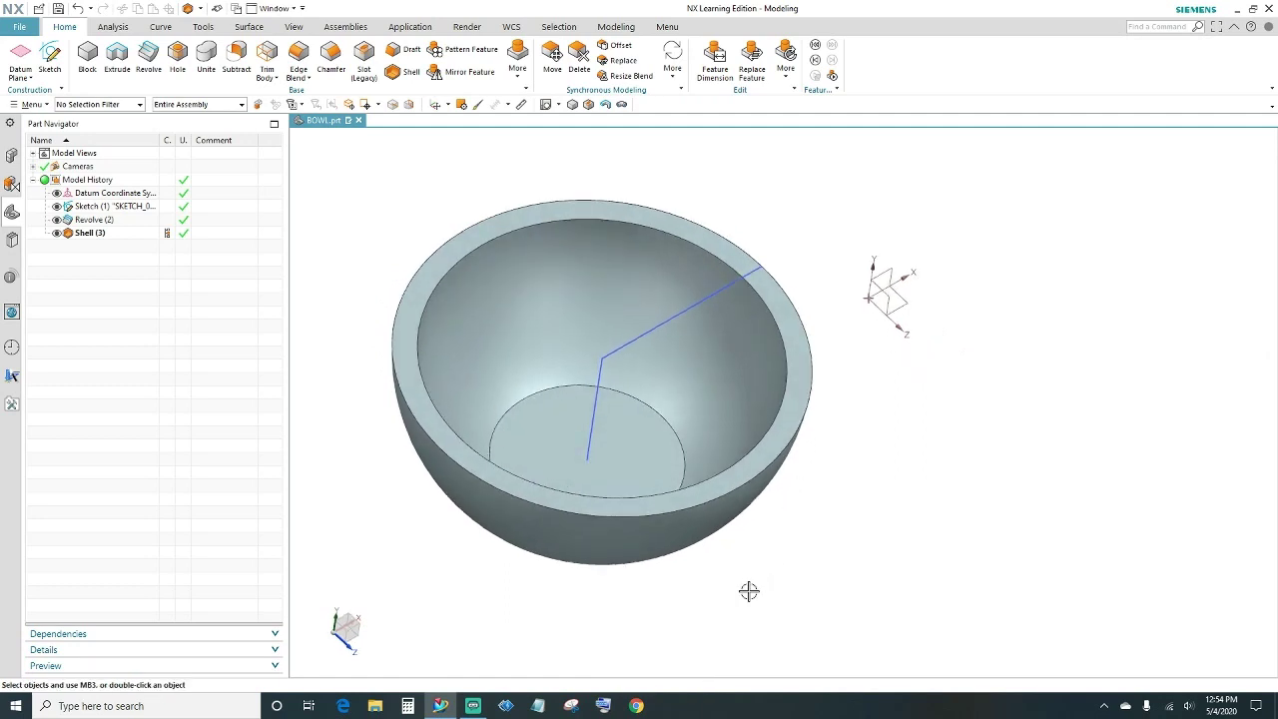
pyautogui.moveTo(748, 590); pyautogui.dragTo(600, 366, button='middle')
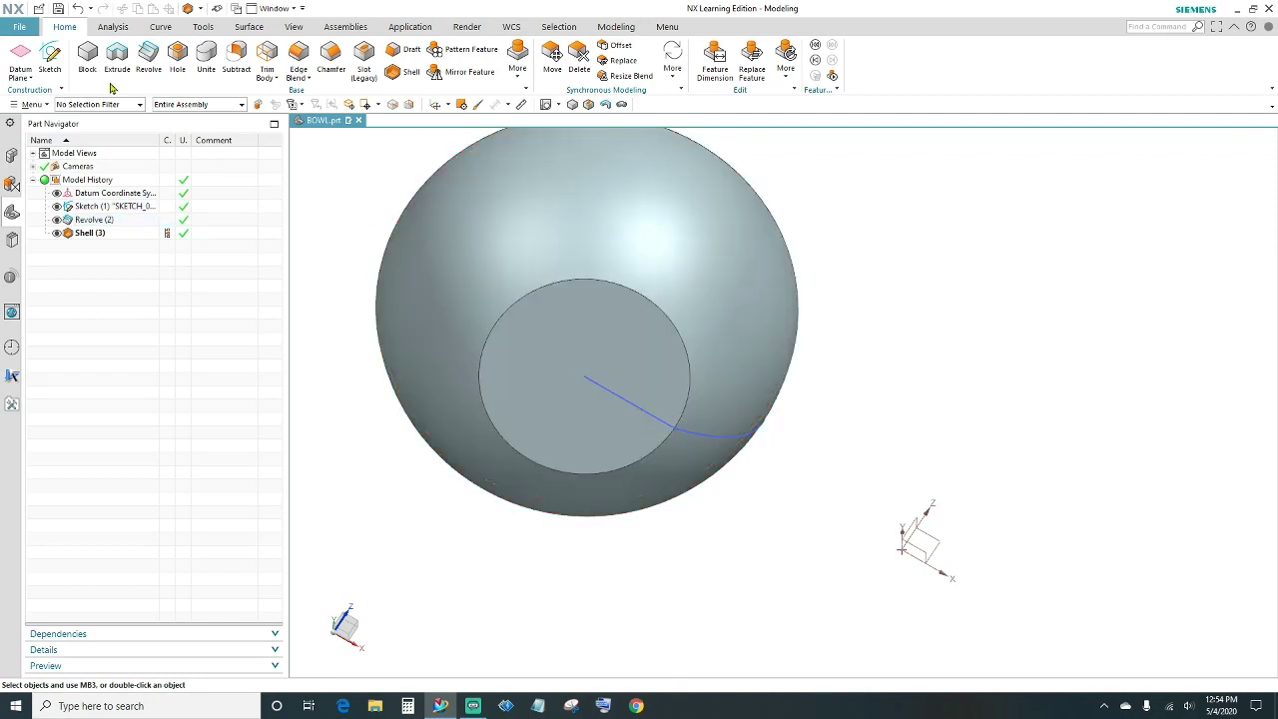
# Create a new sketch on the bowl's flat bottom face, ready to draw circles.
pyautogui.click(48, 55)
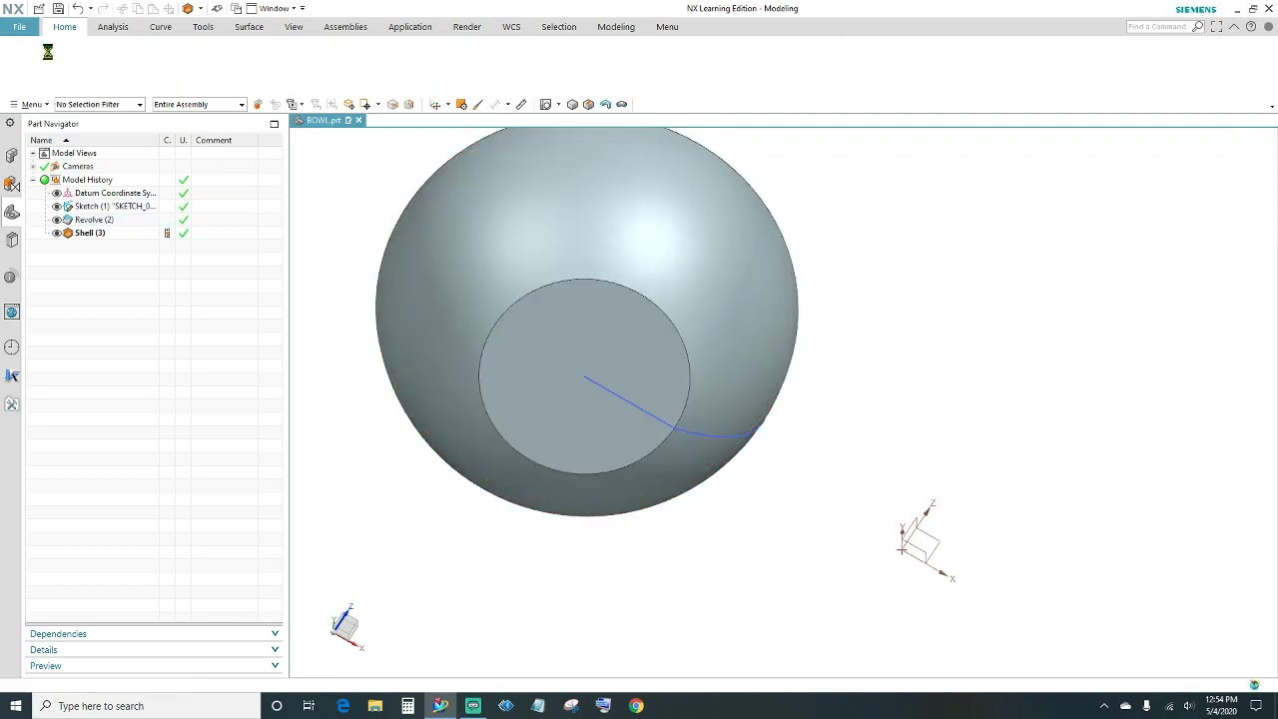
pyautogui.click(578, 348)
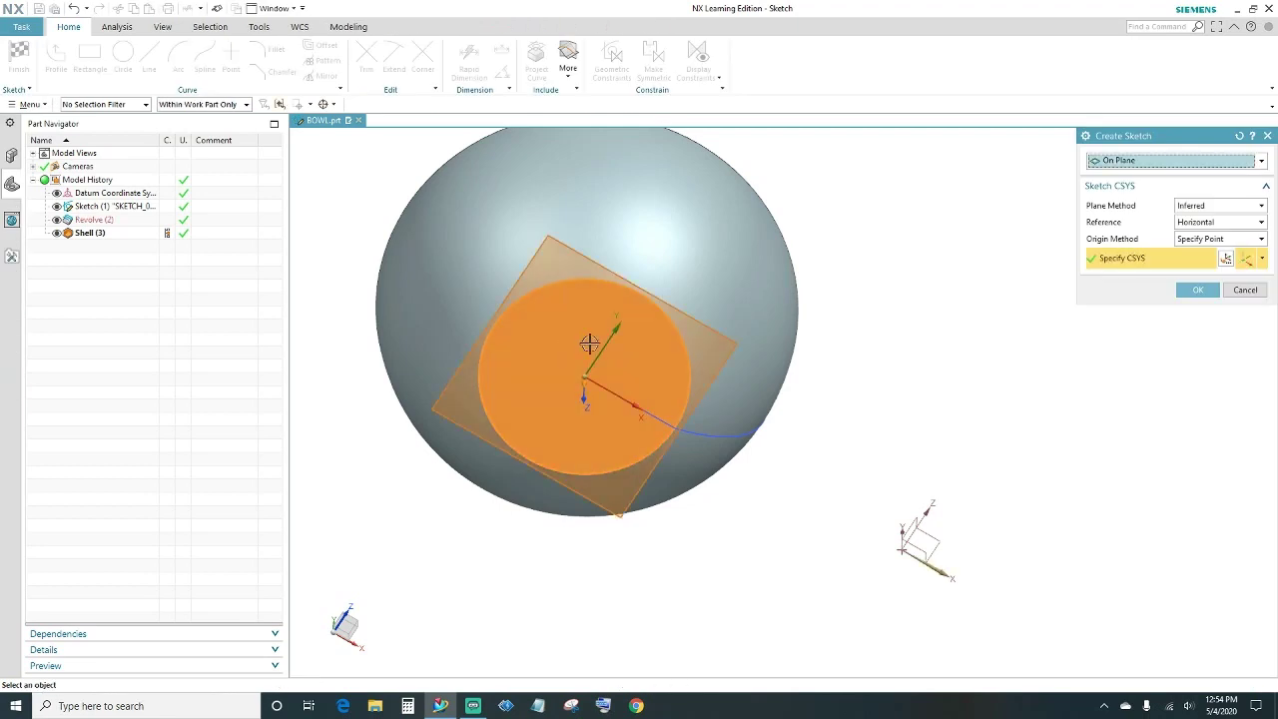
pyautogui.click(1195, 291)
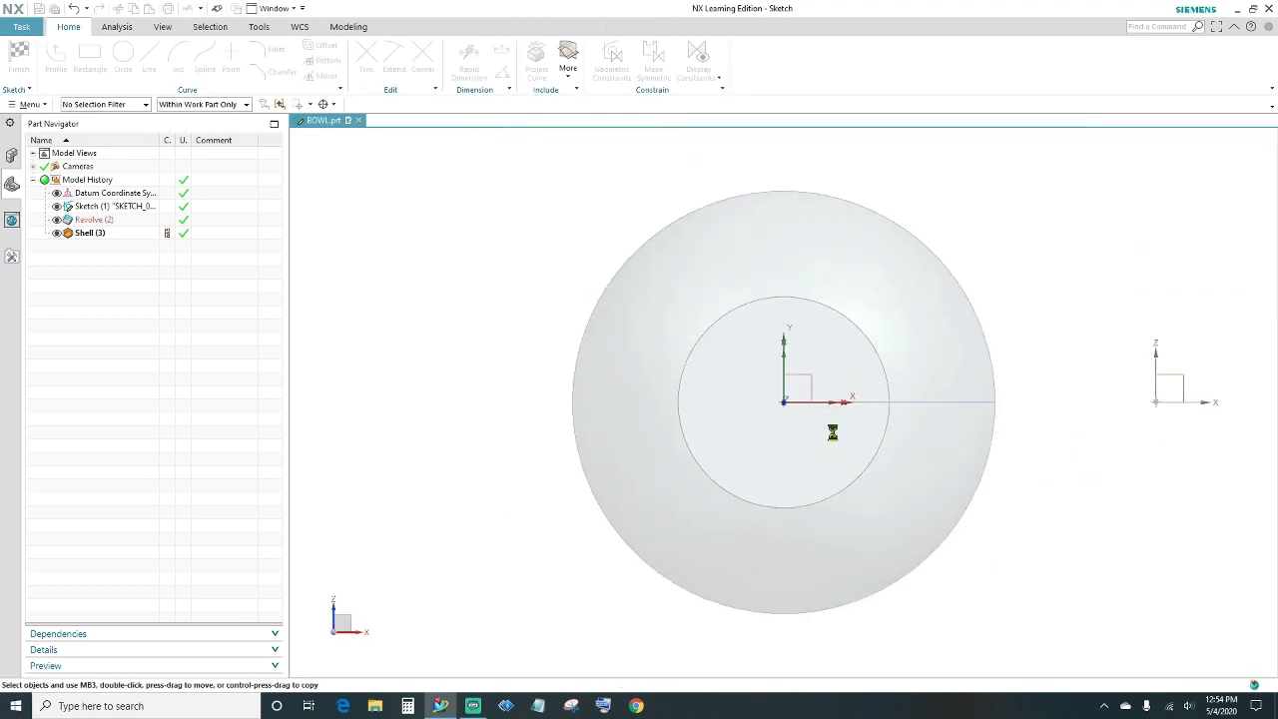
pyautogui.press('o')
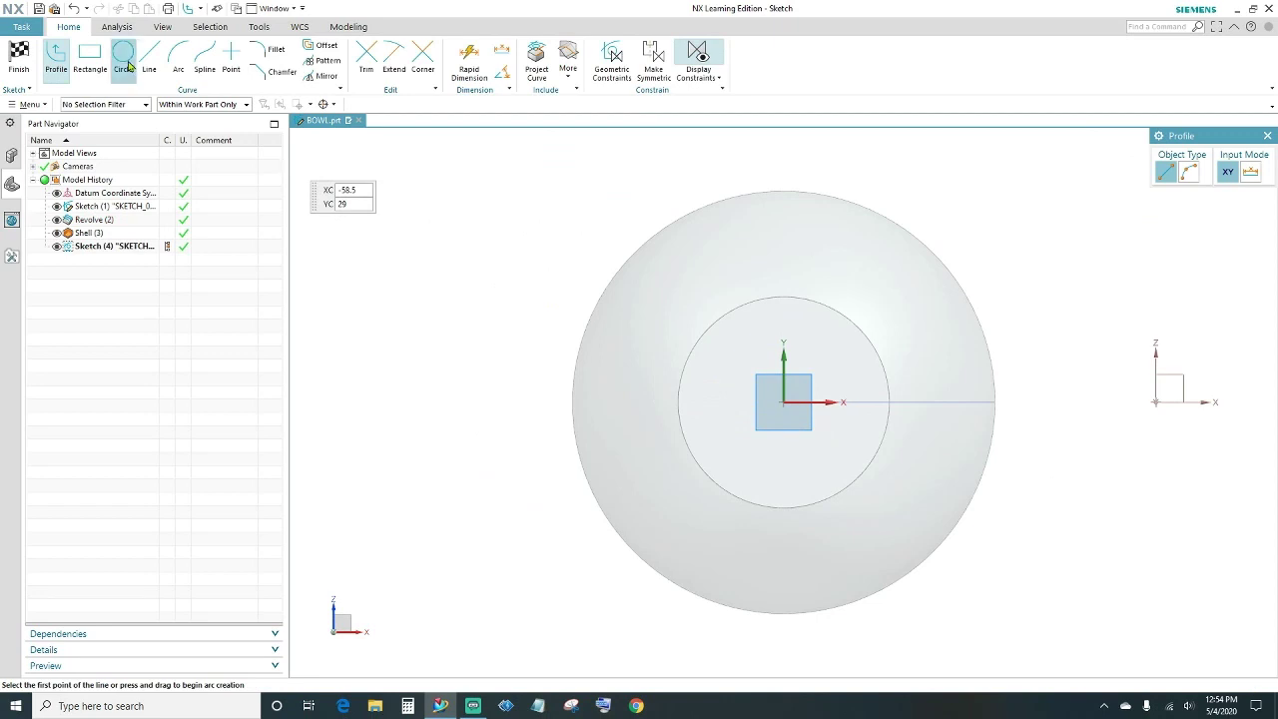
# Draw a circle at the sketch origin and dimension its diameter to 23.
pyautogui.click(783, 400)
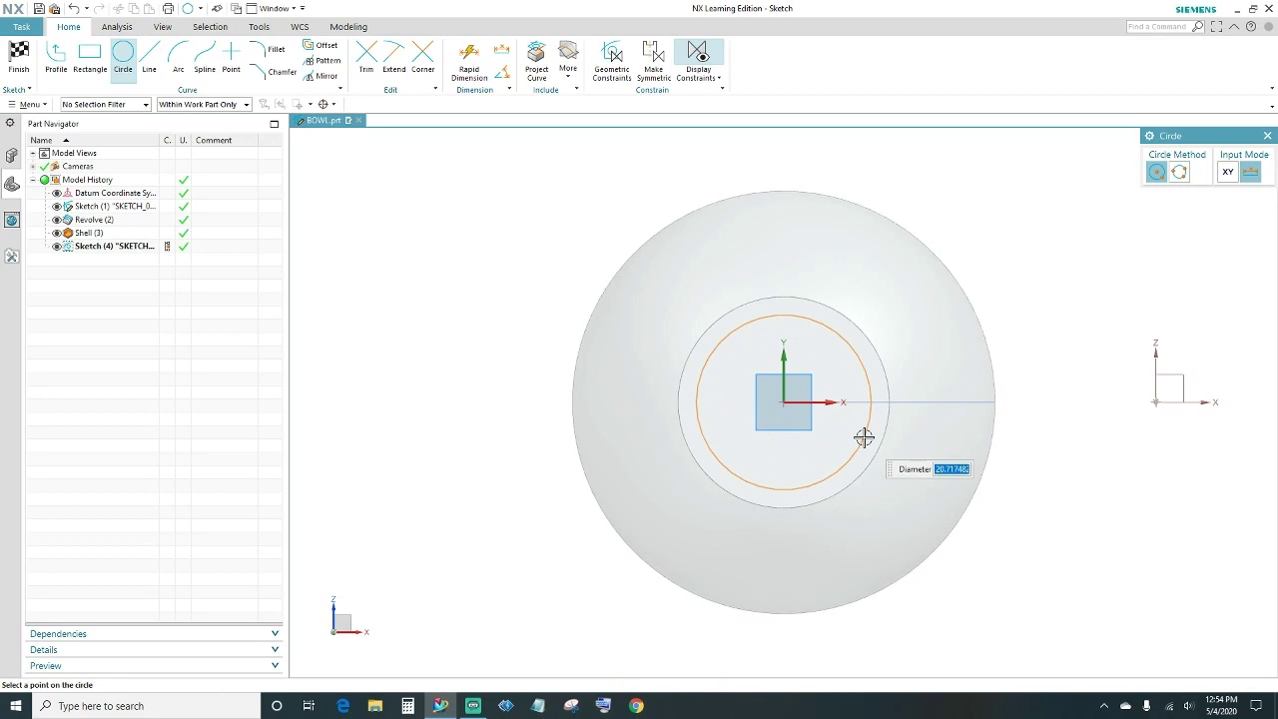
pyautogui.click(864, 437)
pyautogui.press('Escape')
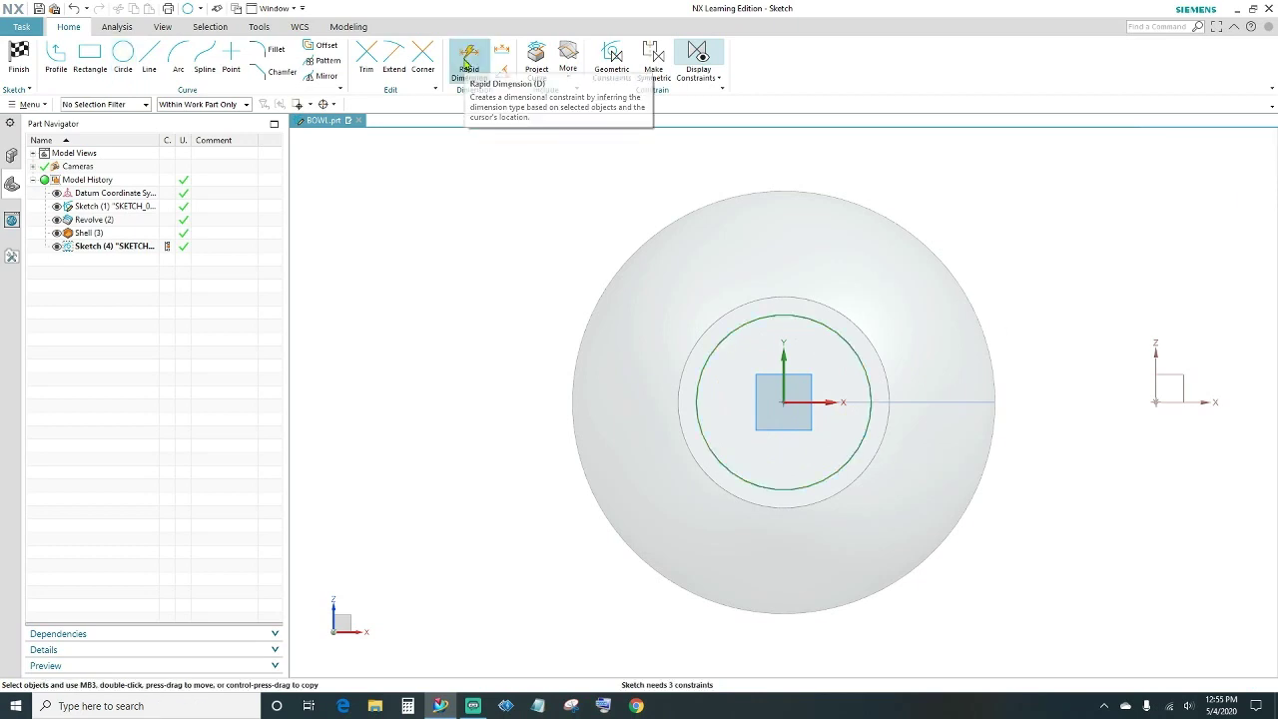
pyautogui.click(467, 66)
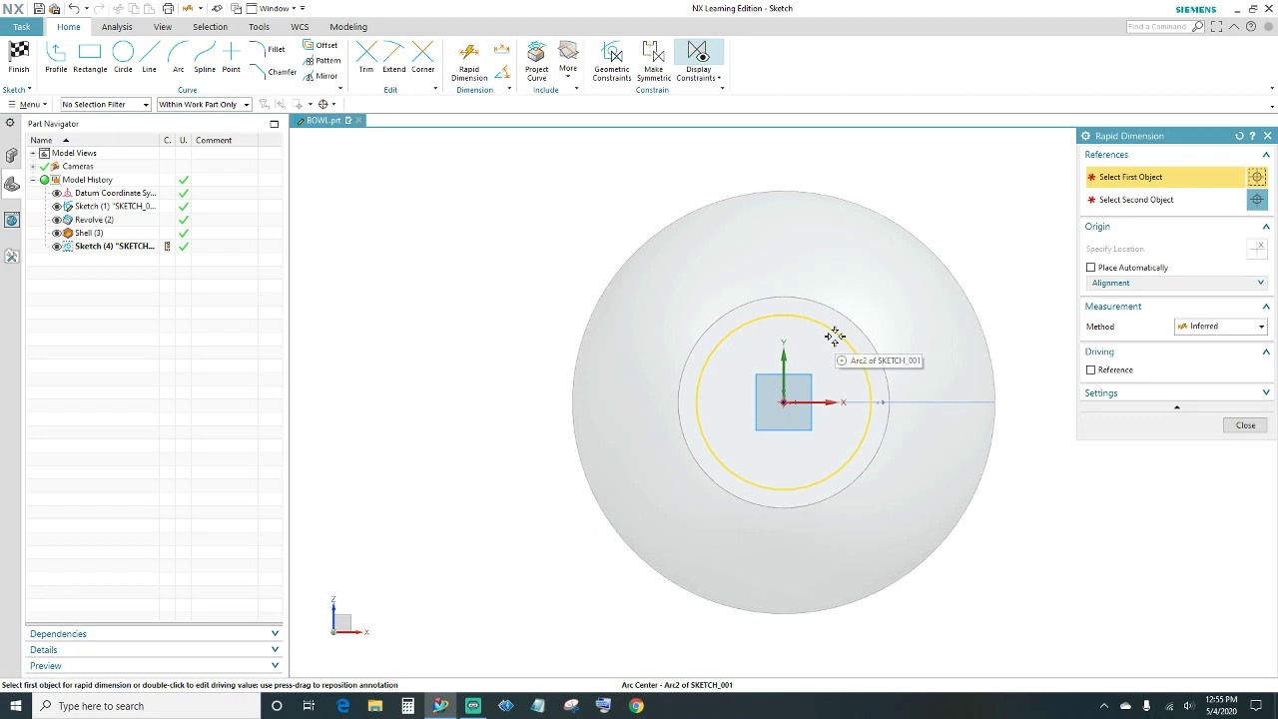
pyautogui.click(834, 335)
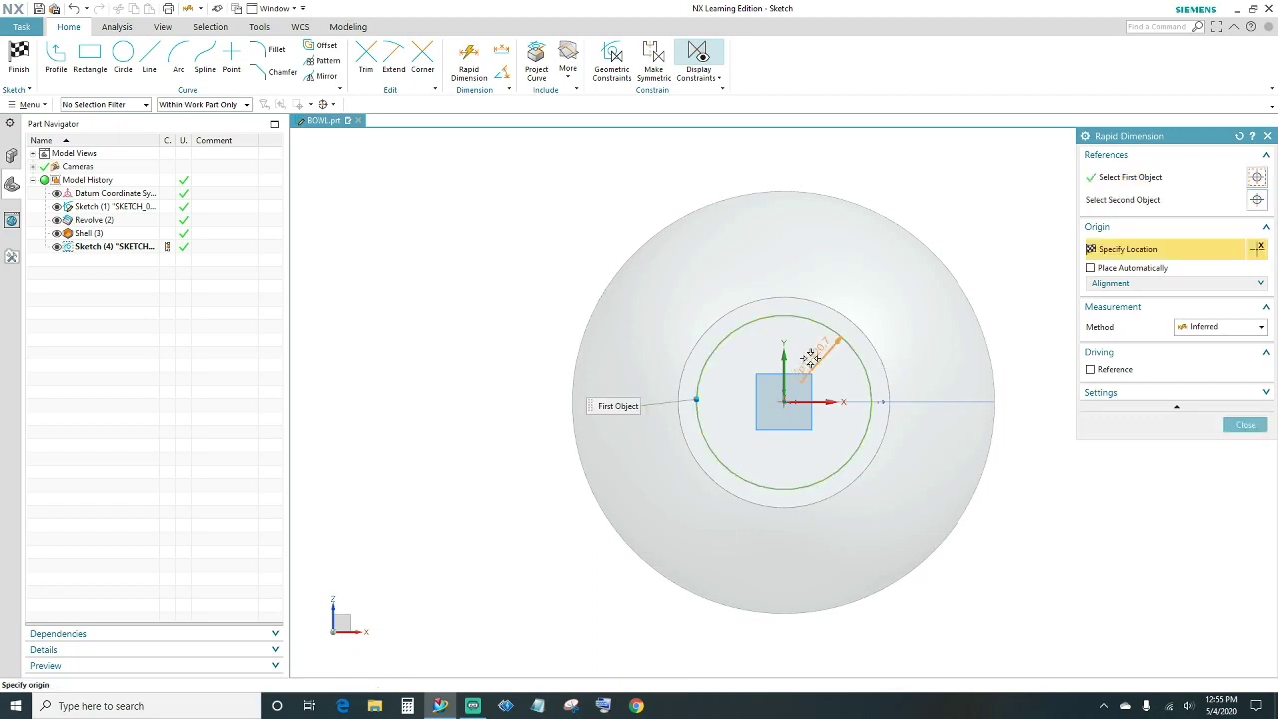
pyautogui.click(810, 357)
pyautogui.write('23')
pyautogui.press('Return')
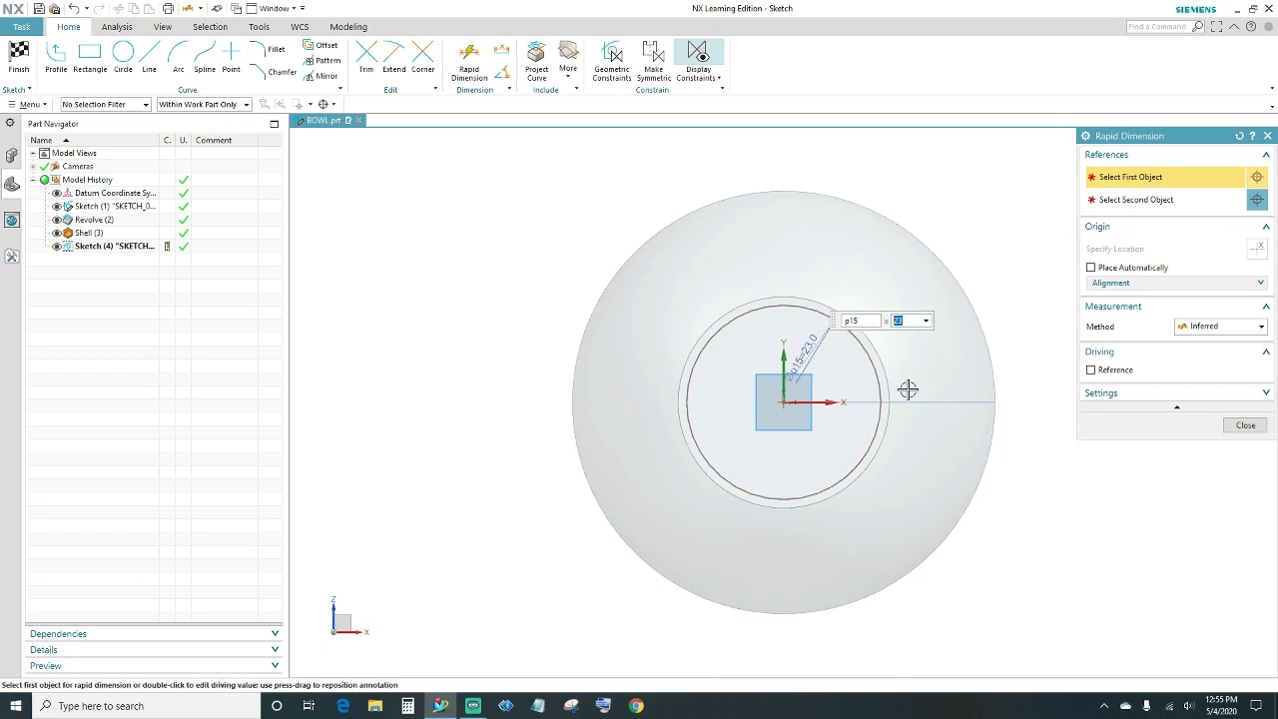
pyautogui.click(1238, 427)
# Constrain the circle's centre coincident with the centre of the bowl's bottom edge.
pyautogui.scroll(2, 839, 375)
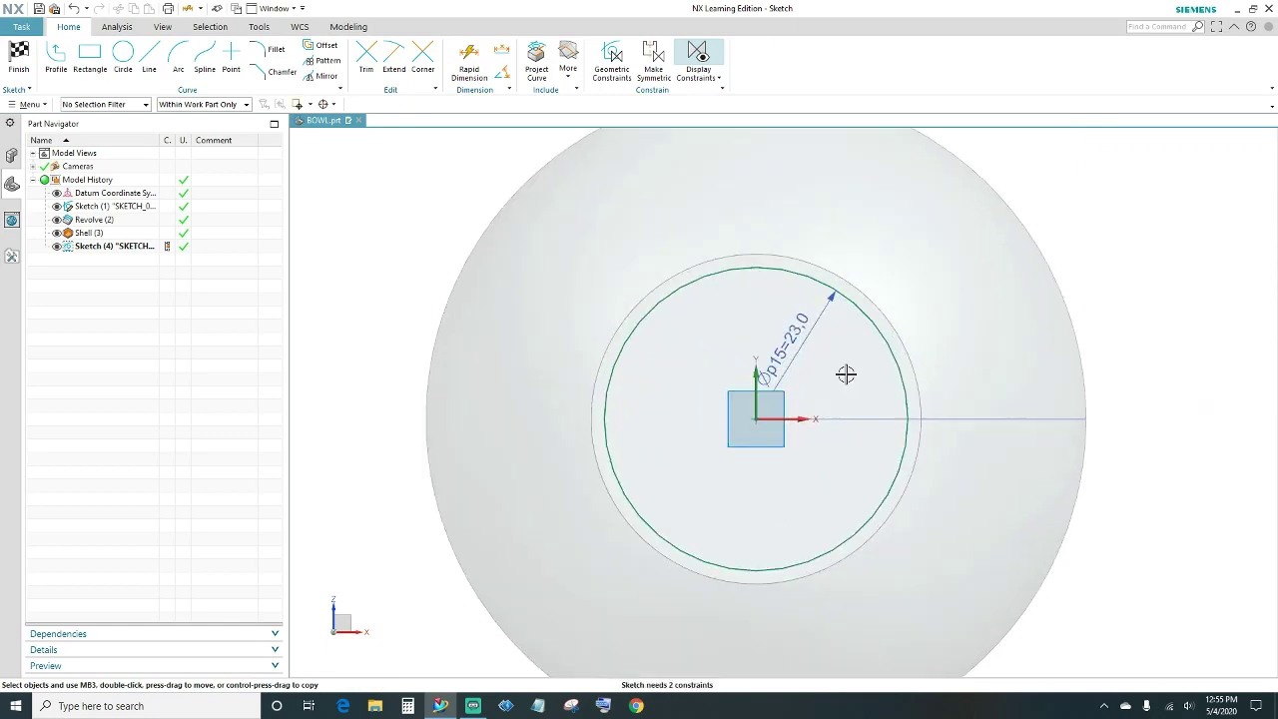
pyautogui.scroll(1, 846, 374)
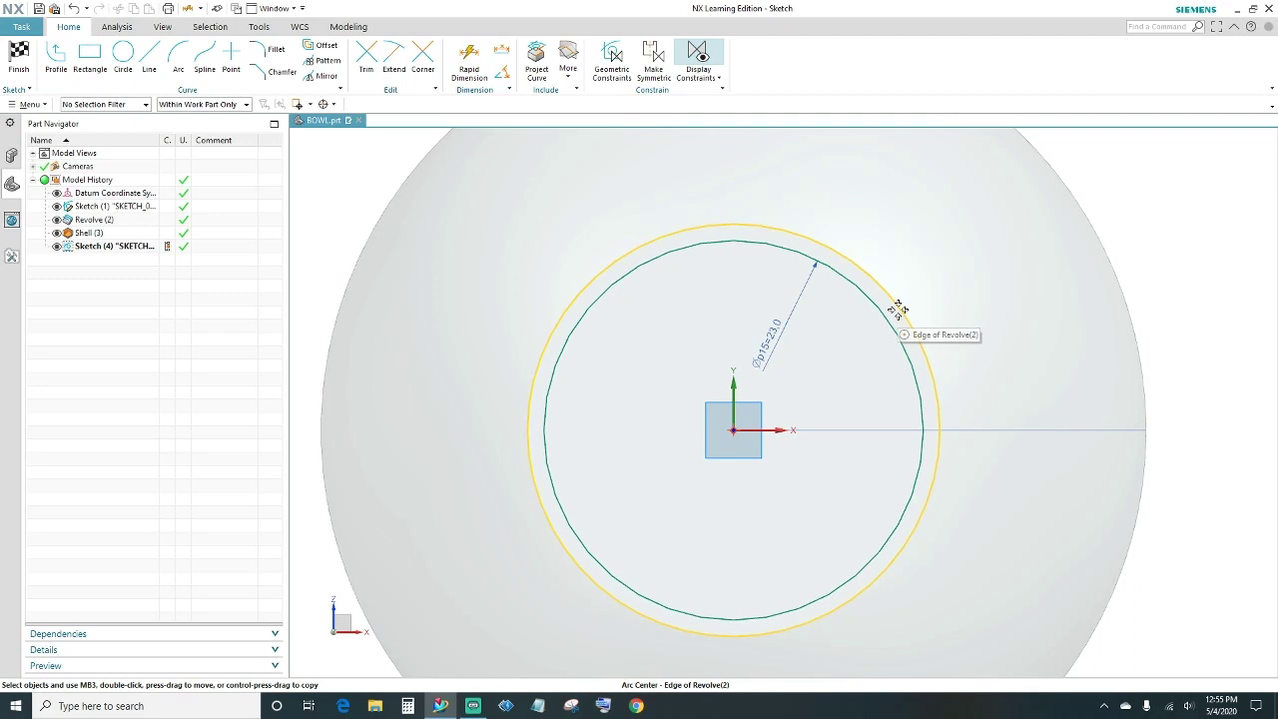
pyautogui.click(882, 315)
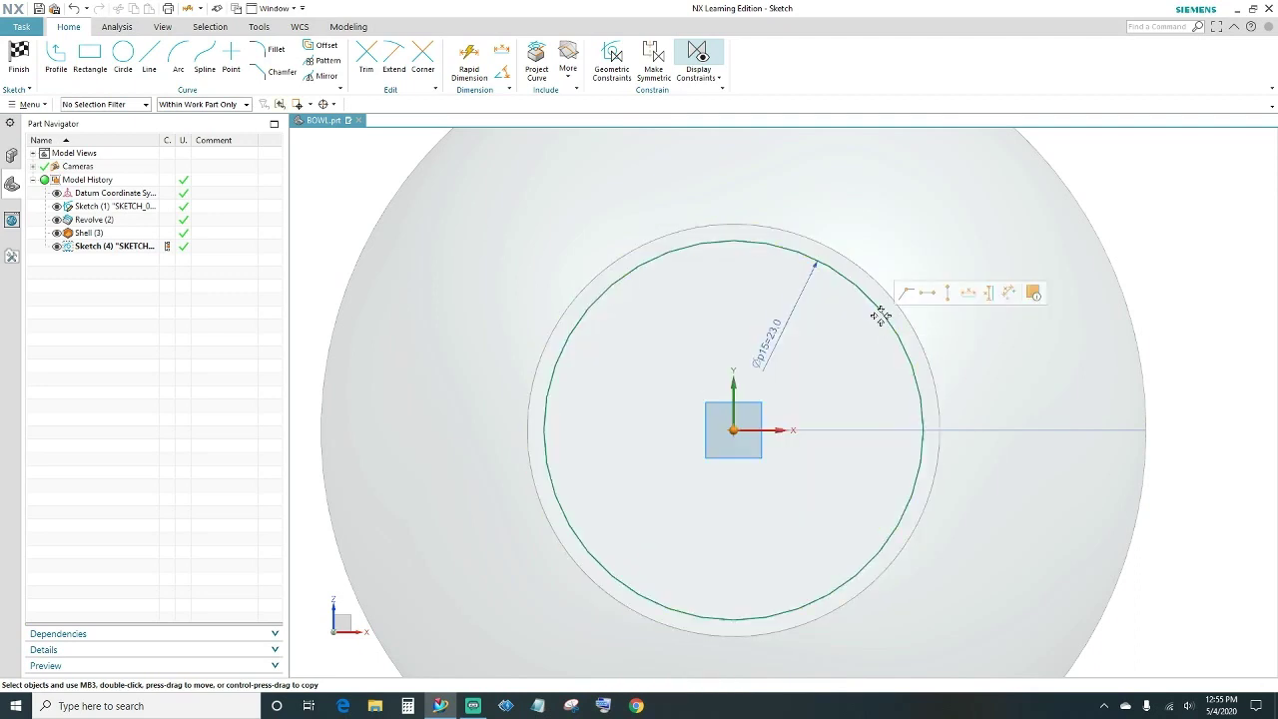
pyautogui.click(907, 292)
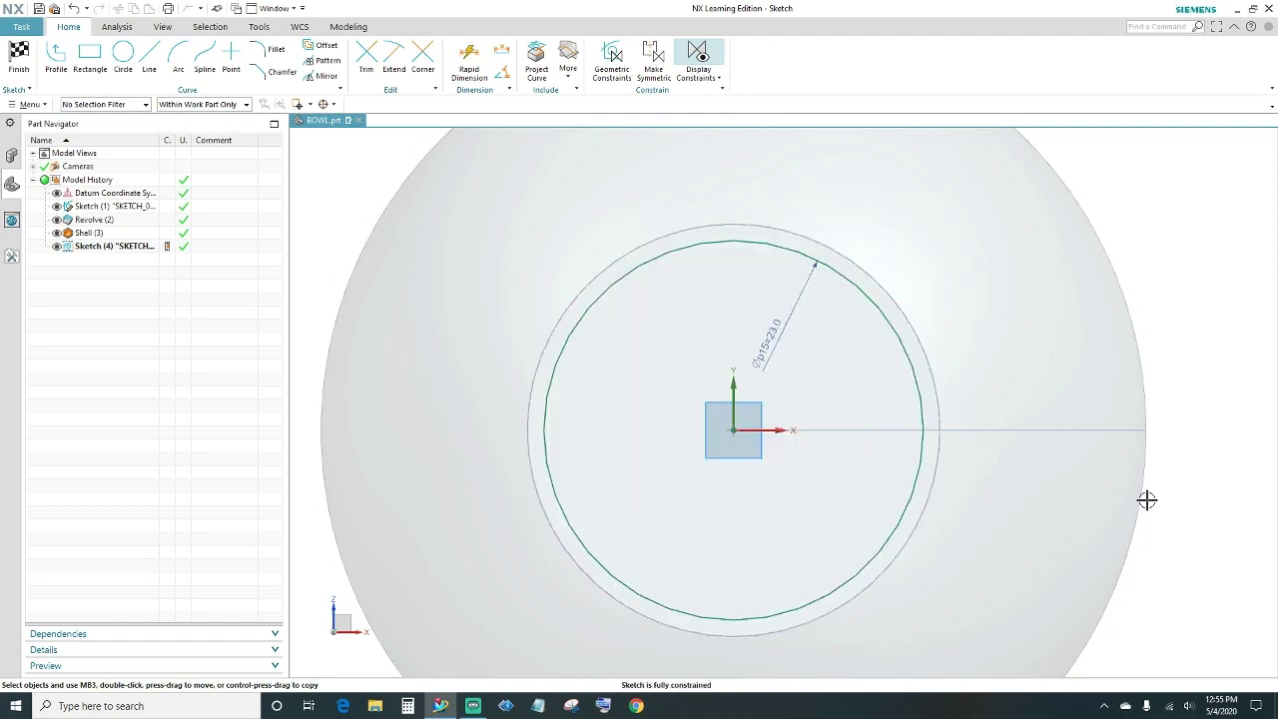
# Extrude the 23 mm circle 1 mm, reversed into the bowl, as a separate body.
pyautogui.click(17, 64)
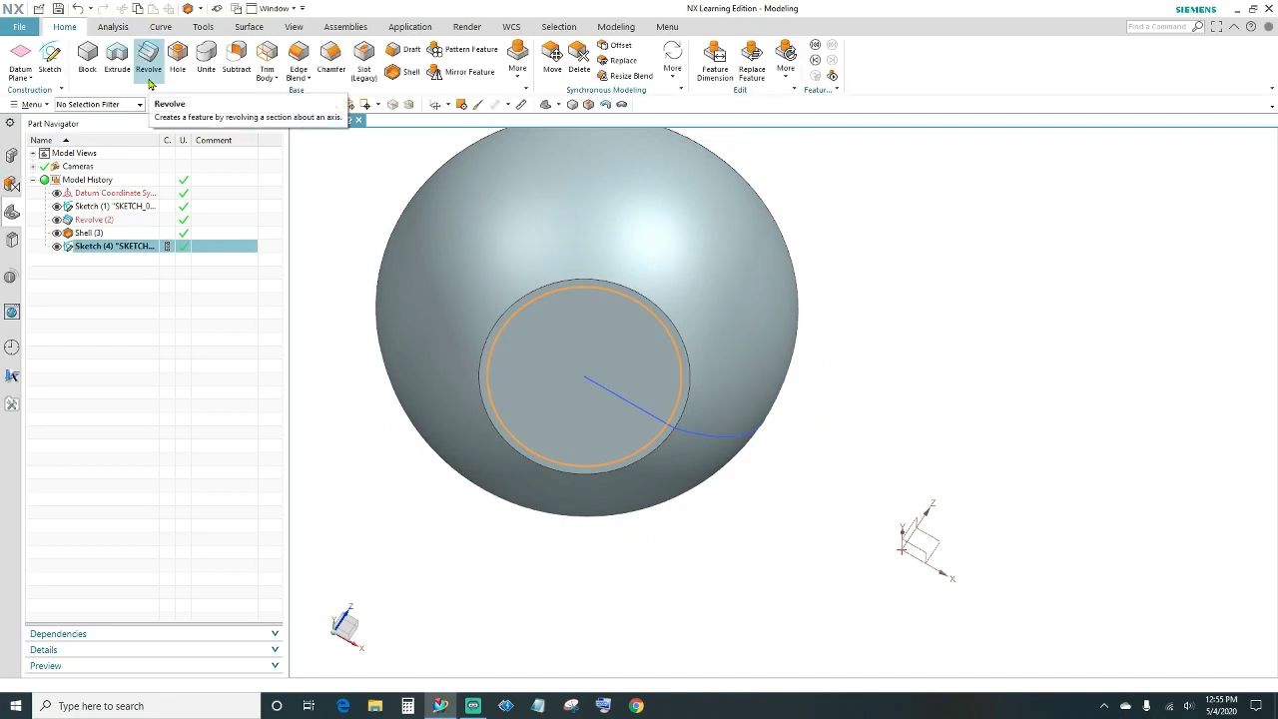
pyautogui.click(116, 64)
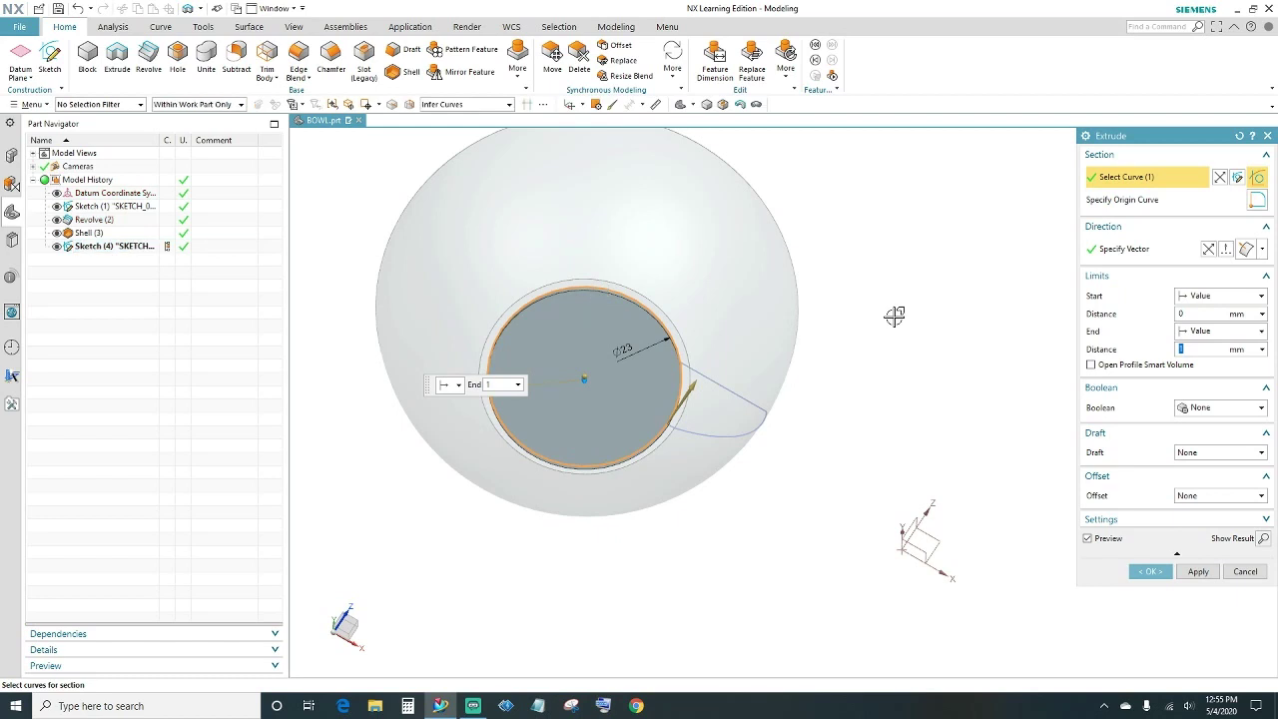
pyautogui.moveTo(901, 340); pyautogui.dragTo(927, 402, button='middle')
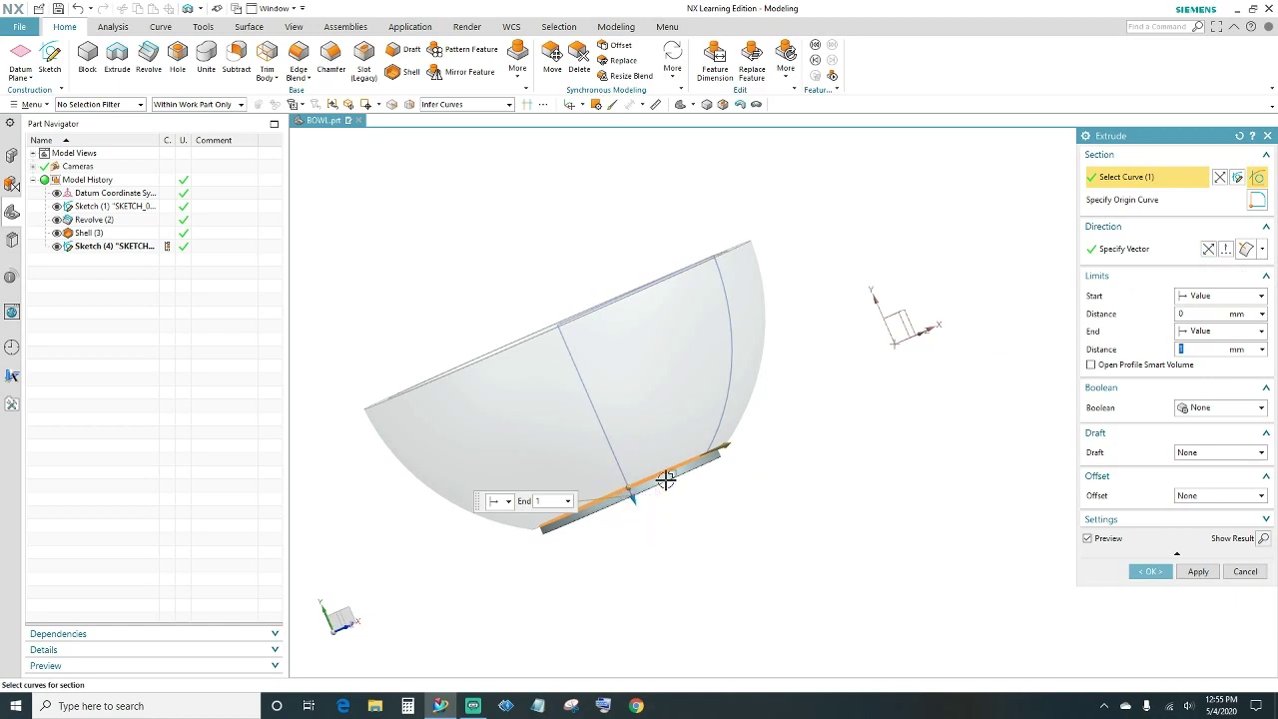
pyautogui.click(1208, 249)
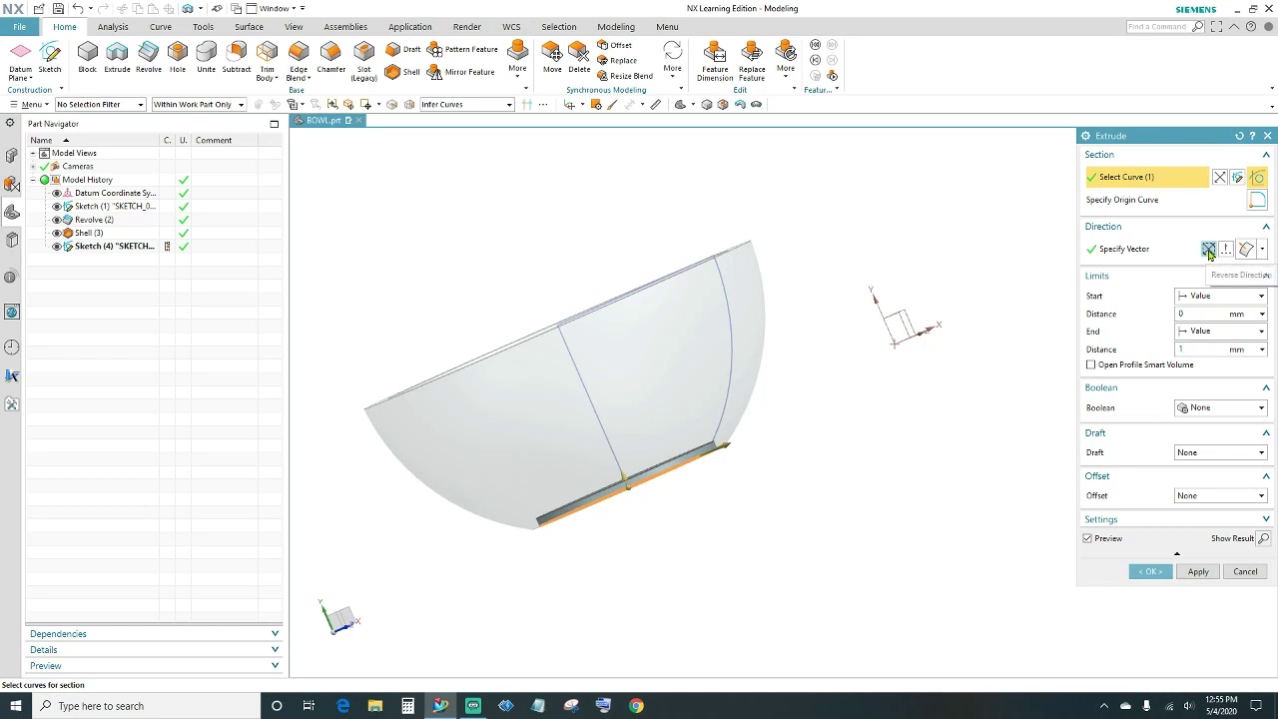
pyautogui.click(1150, 571)
pyautogui.moveTo(708, 516); pyautogui.dragTo(709, 466, button='middle')
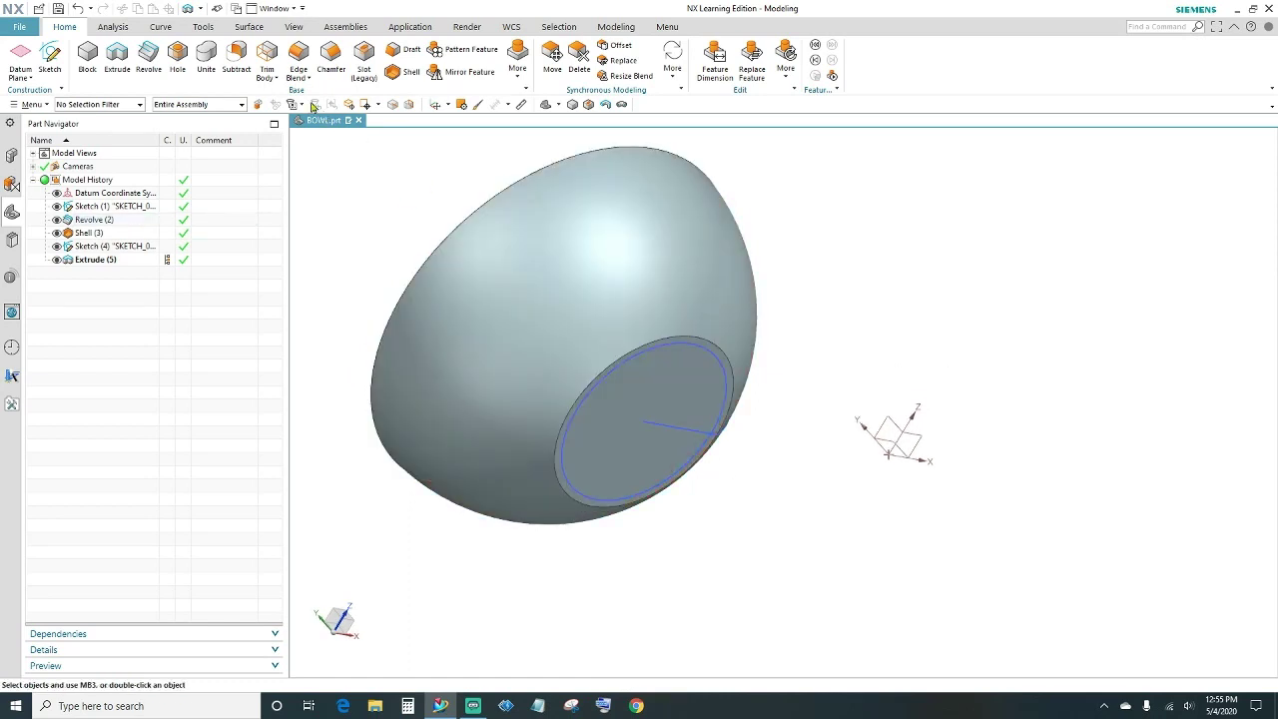
# Subtract the 1 mm extruded disc from the bowl to recess its base.
pyautogui.click(236, 57)
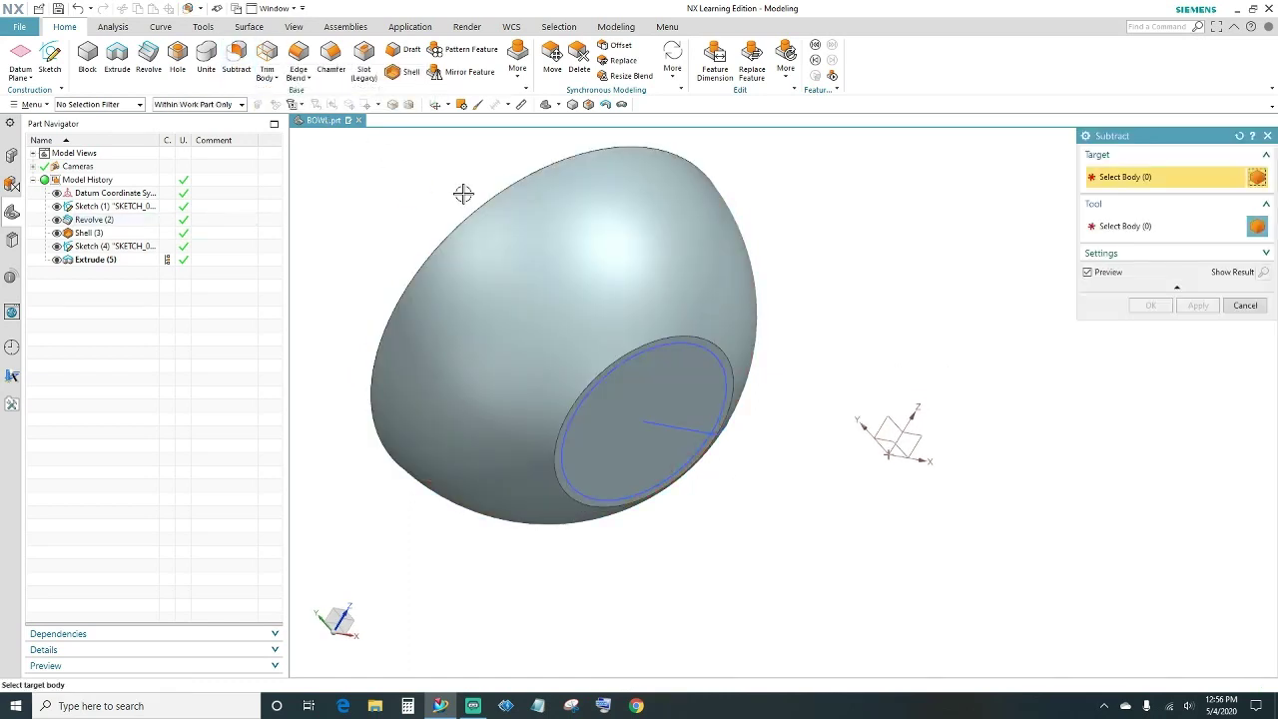
pyautogui.click(609, 212)
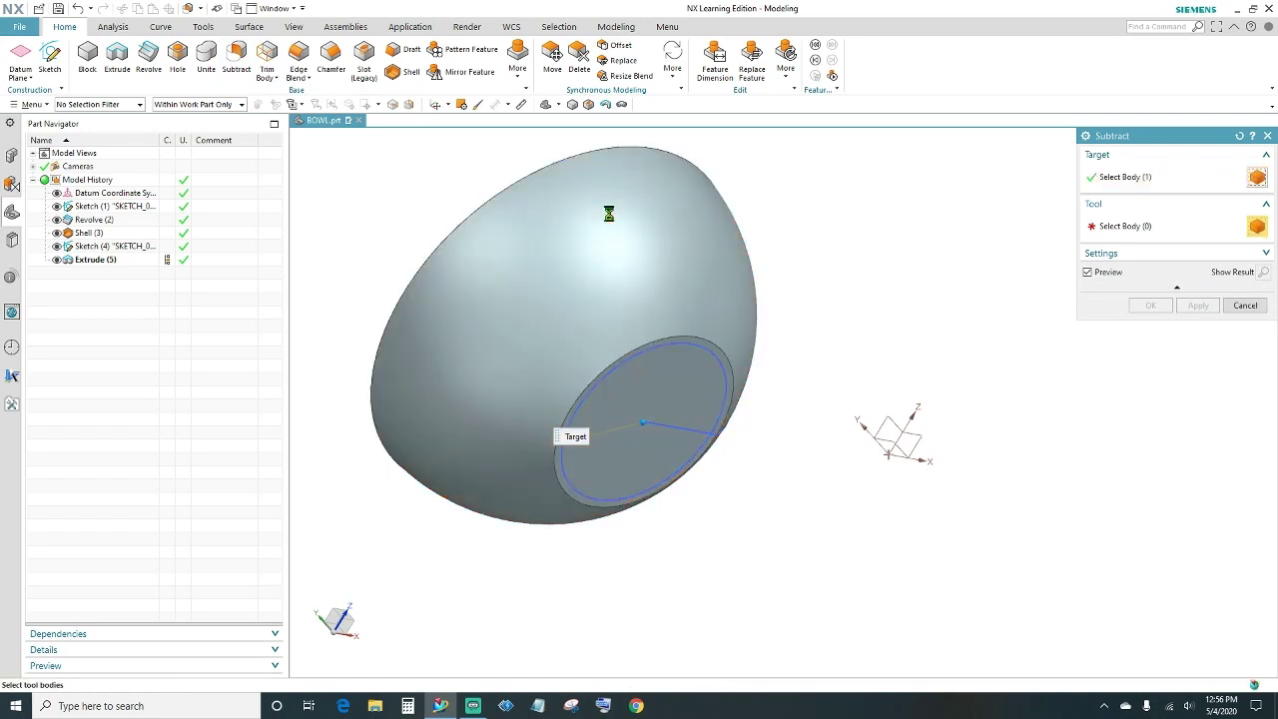
pyautogui.click(680, 358)
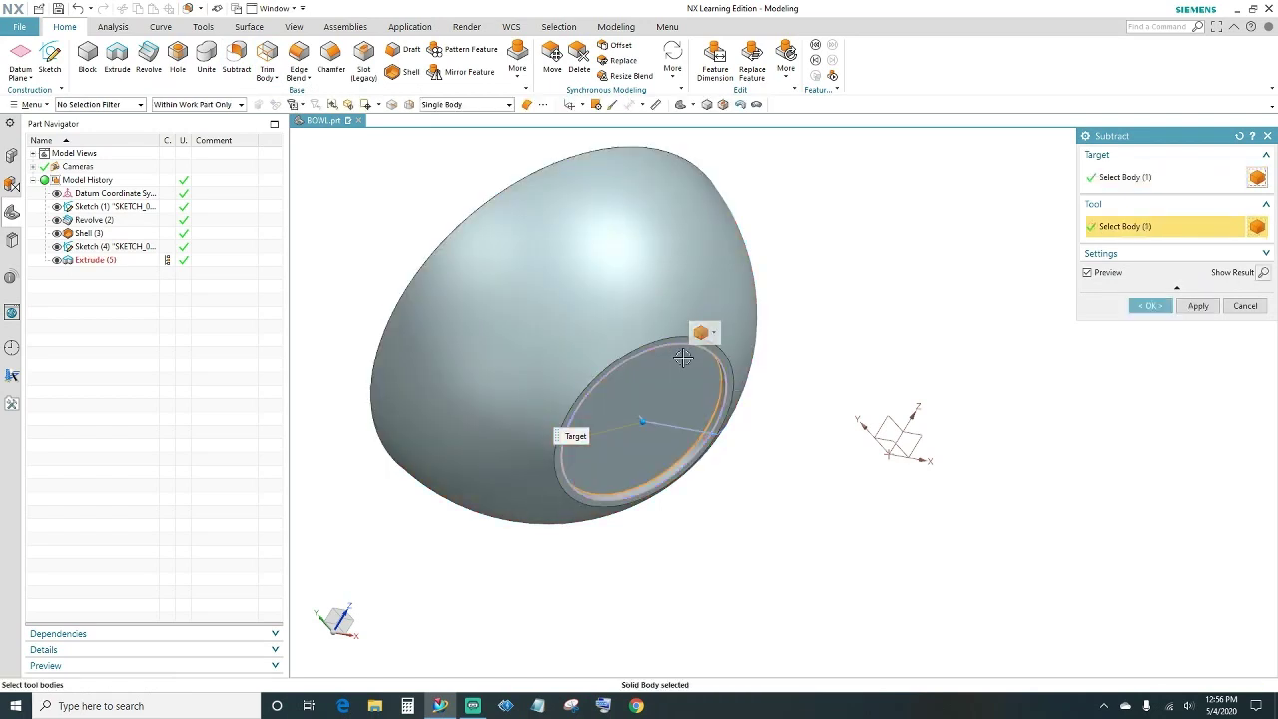
pyautogui.click(1152, 307)
pyautogui.scroll(3, 744, 488)
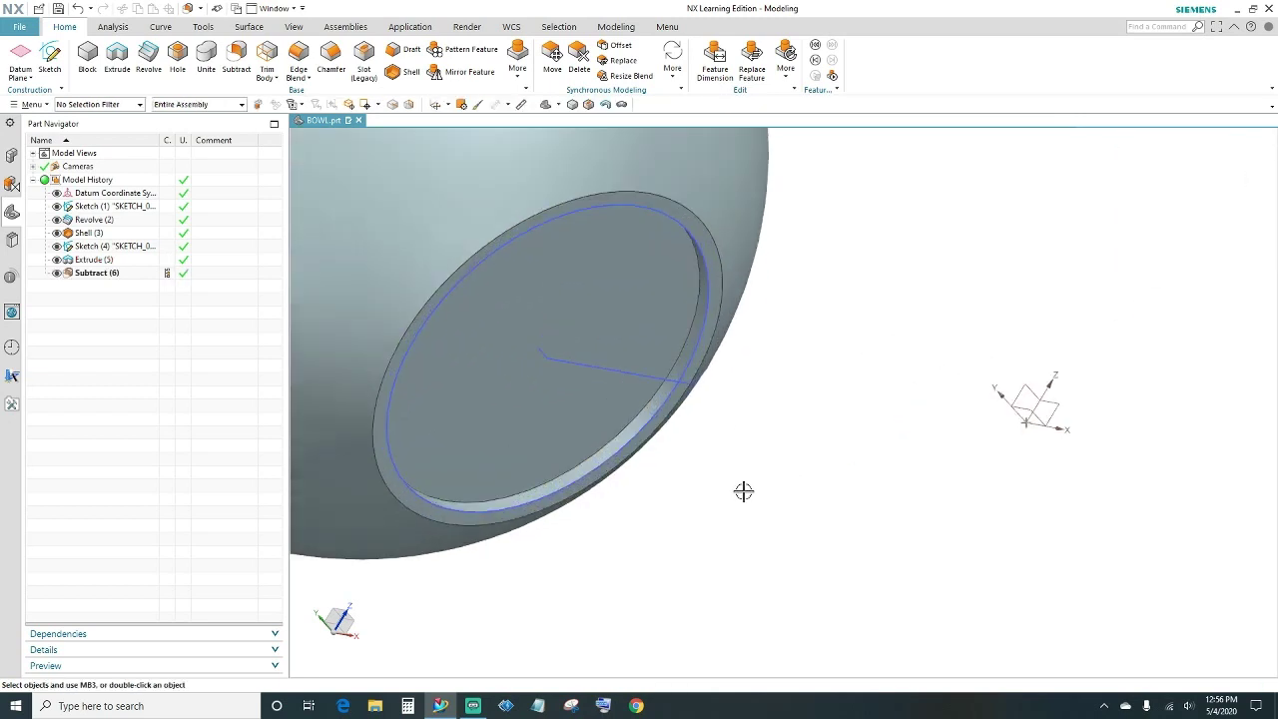
pyautogui.moveTo(744, 490)
pyautogui.mouseDown(button='middle')
pyautogui.moveTo(735, 499)
pyautogui.moveTo(719, 470)
pyautogui.moveTo(696, 476)
pyautogui.moveTo(708, 513)
pyautogui.moveTo(733, 508)
pyautogui.mouseUp(button='middle')
pyautogui.moveTo(747, 506)
pyautogui.mouseDown(button='middle')
pyautogui.moveTo(739, 479)
pyautogui.moveTo(762, 516)
pyautogui.mouseUp(button='middle')
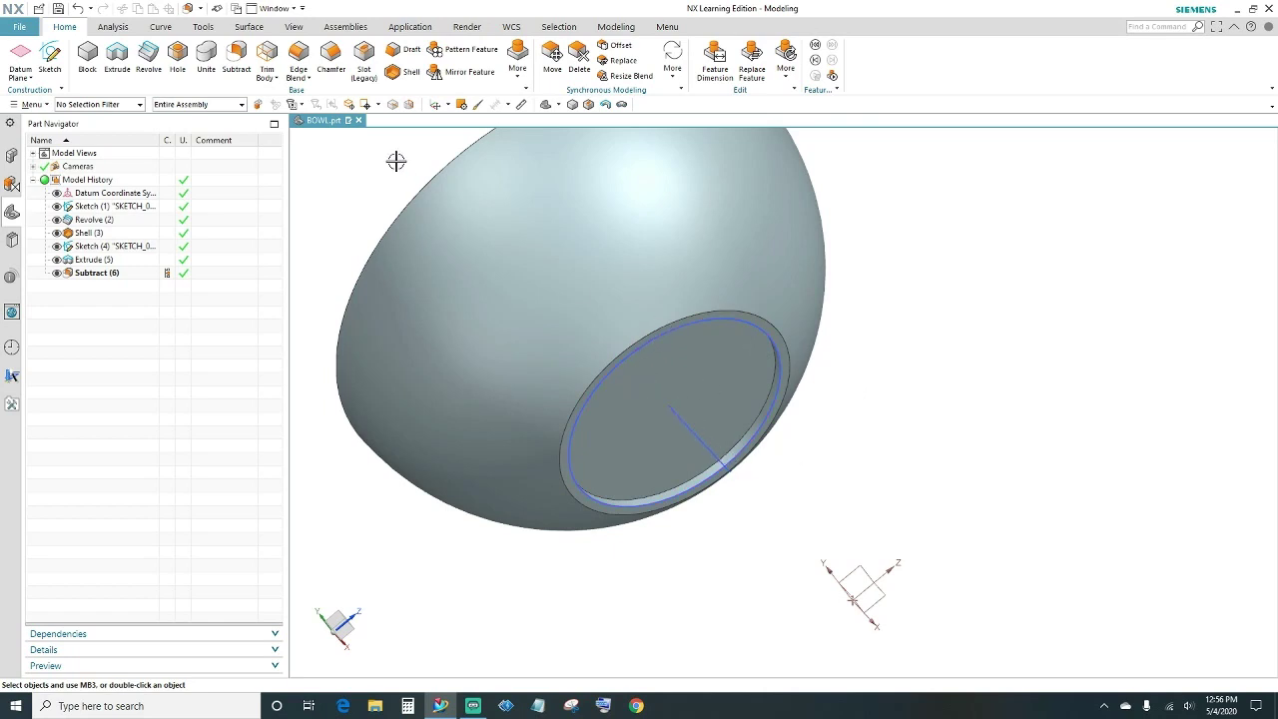
# Move both sketches and the datum coordinate system to layer 5.
pyautogui.click(293, 27)
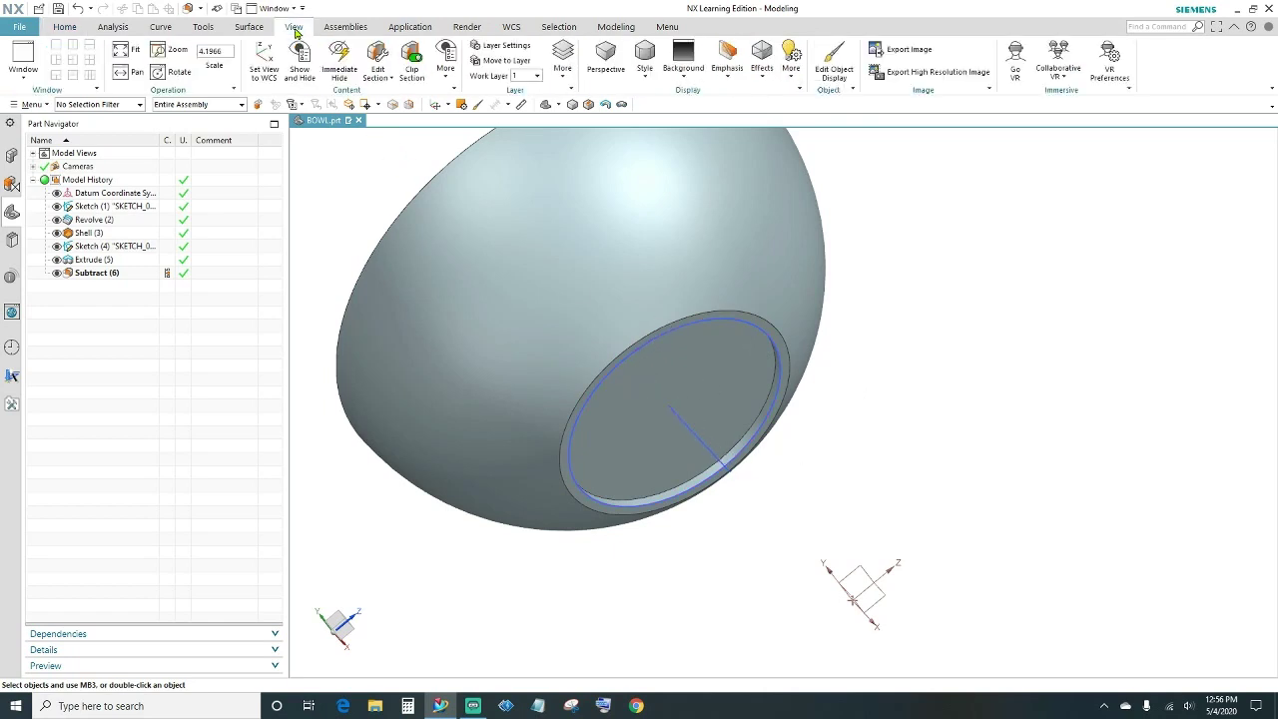
pyautogui.click(513, 62)
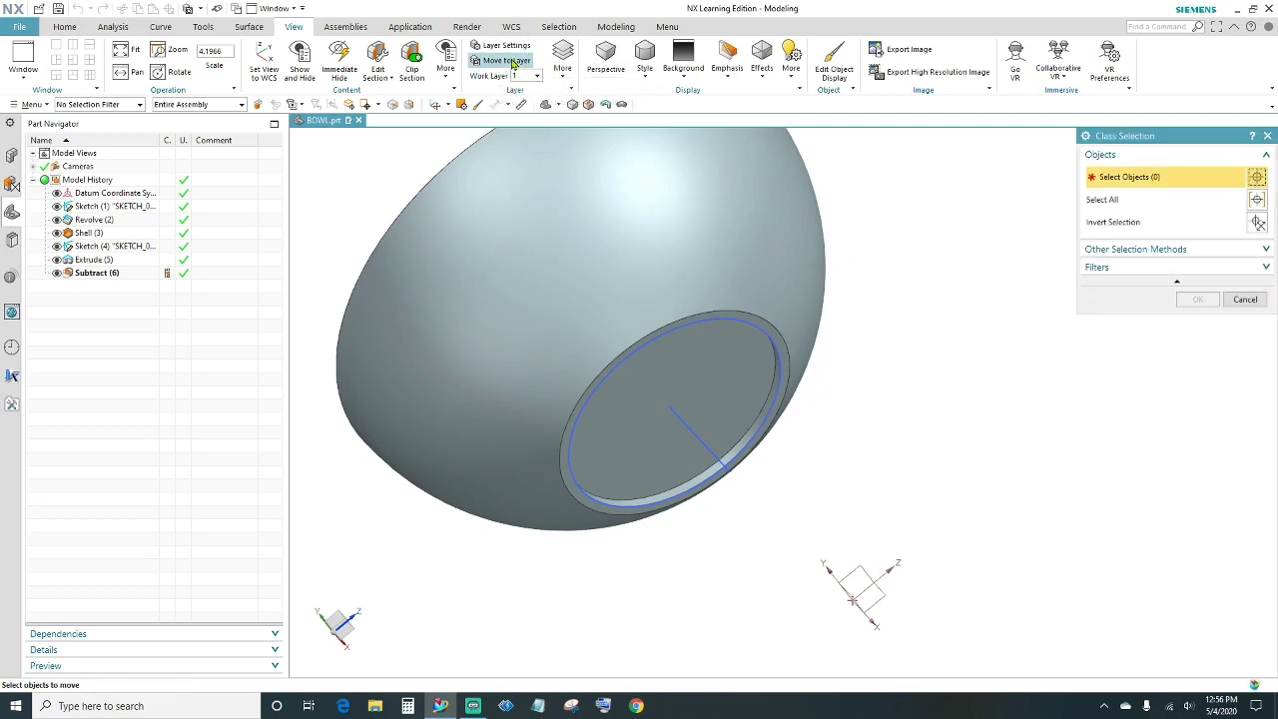
pyautogui.click(613, 201)
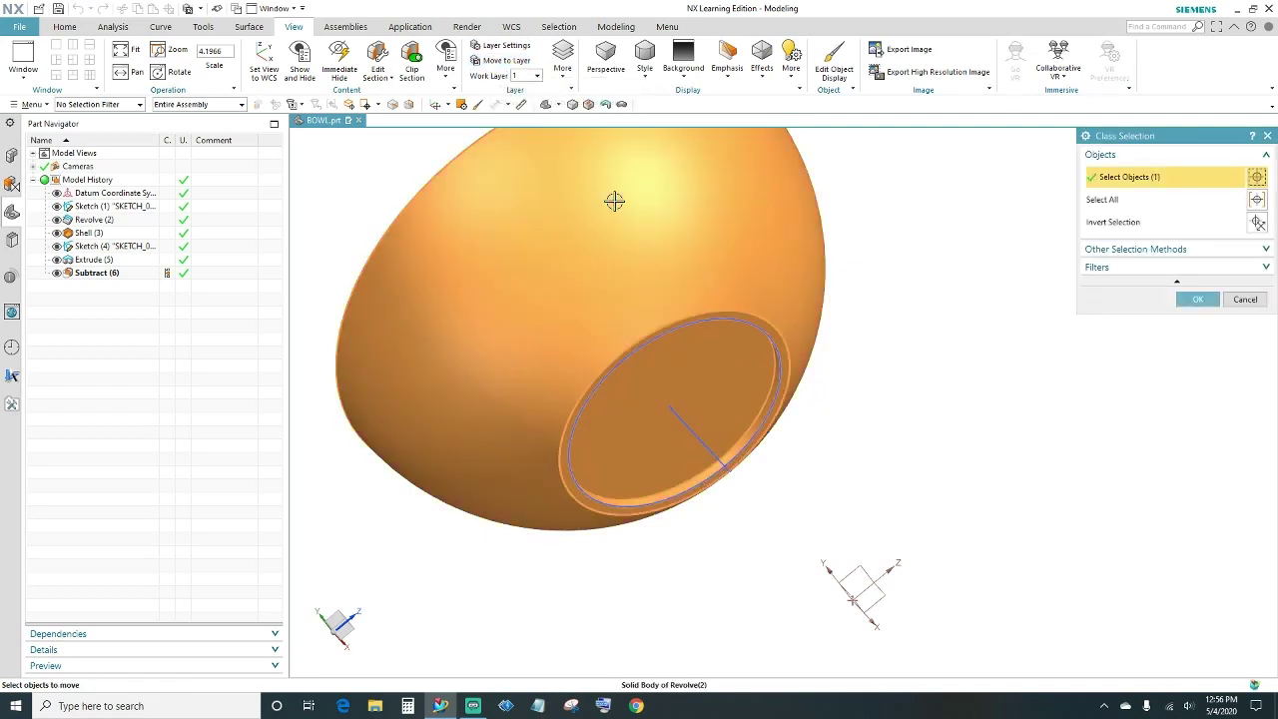
pyautogui.click(1255, 223)
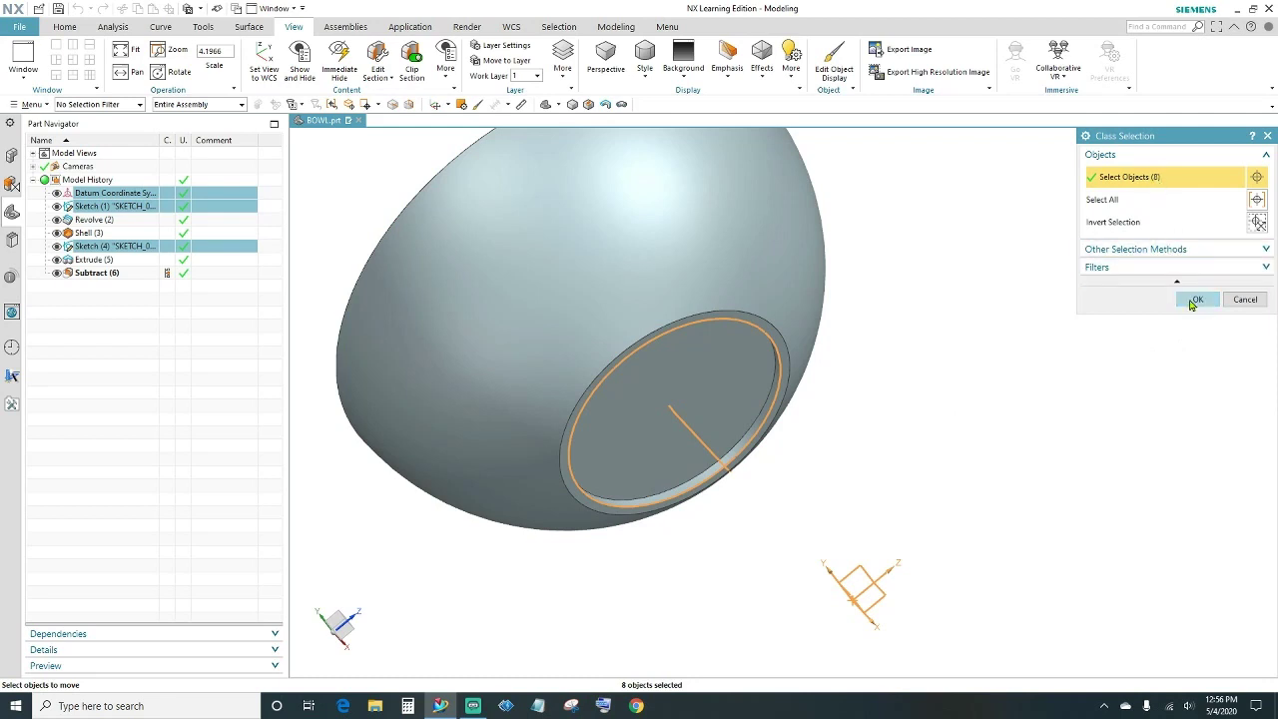
pyautogui.click(1195, 301)
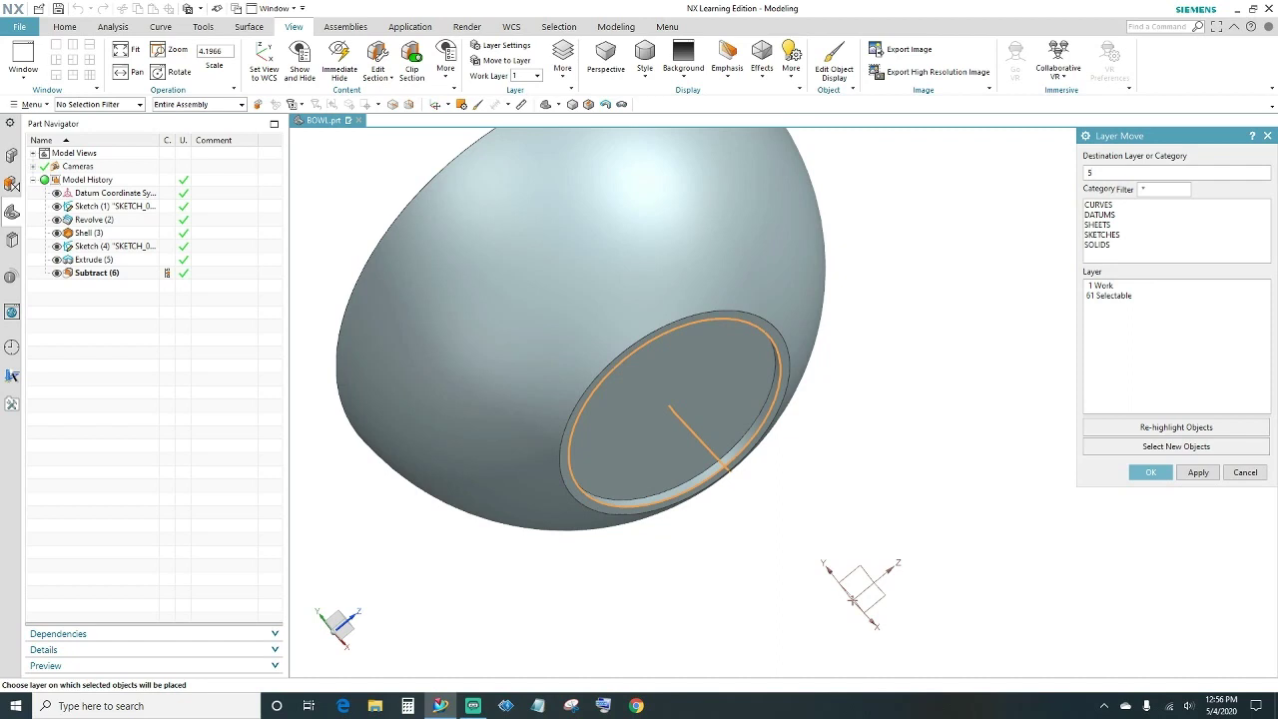
pyautogui.press('Return')
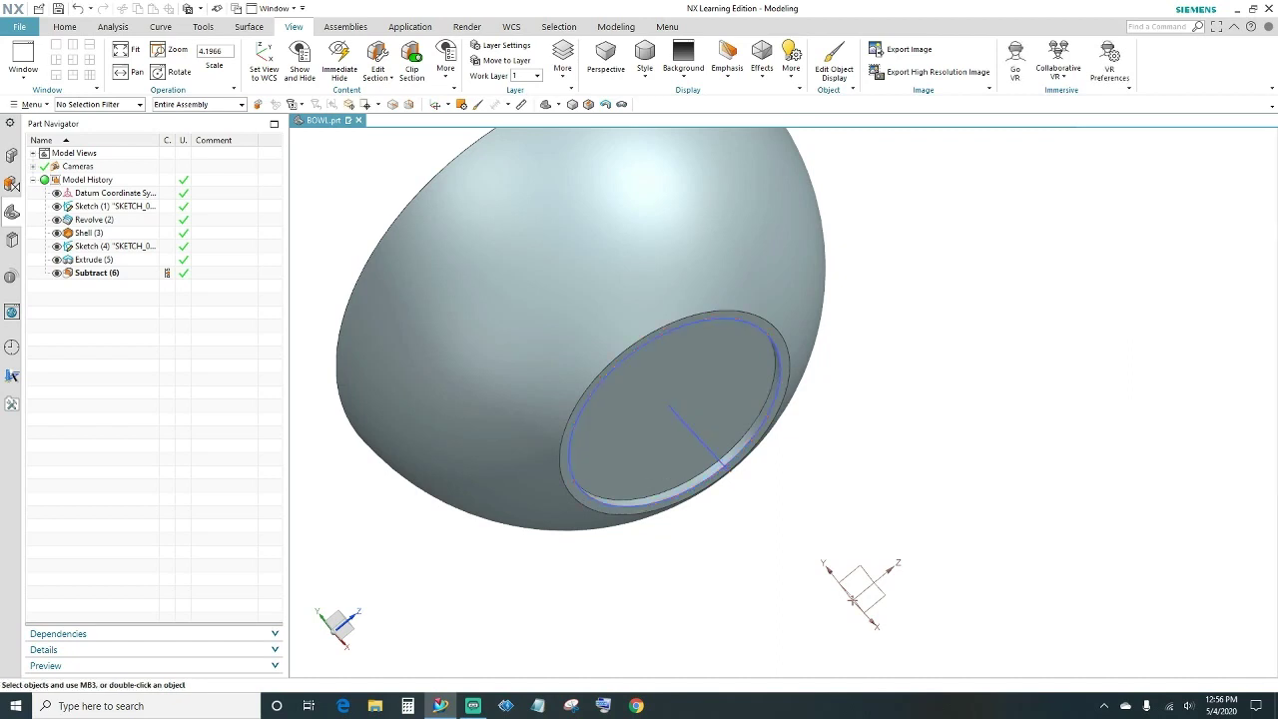
# Hide layer 5 in Layer Settings so only the bowl solid remains visible.
pyautogui.click(504, 47)
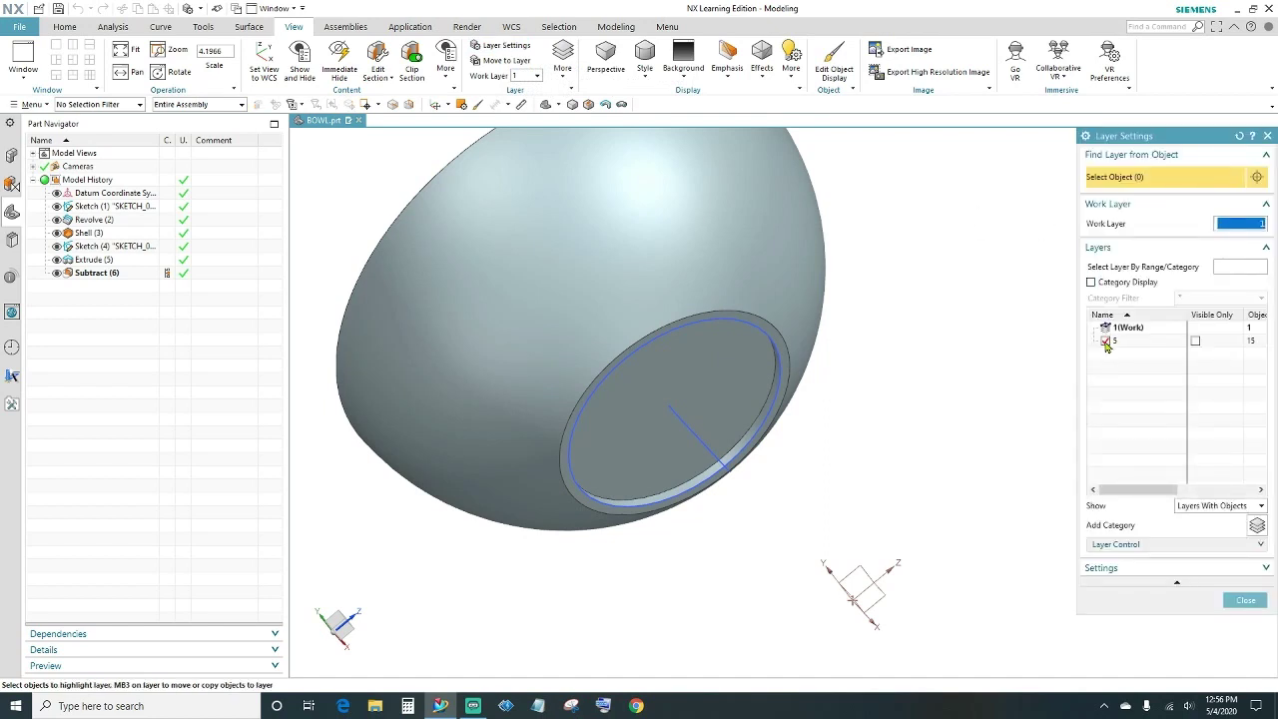
pyautogui.click(1105, 342)
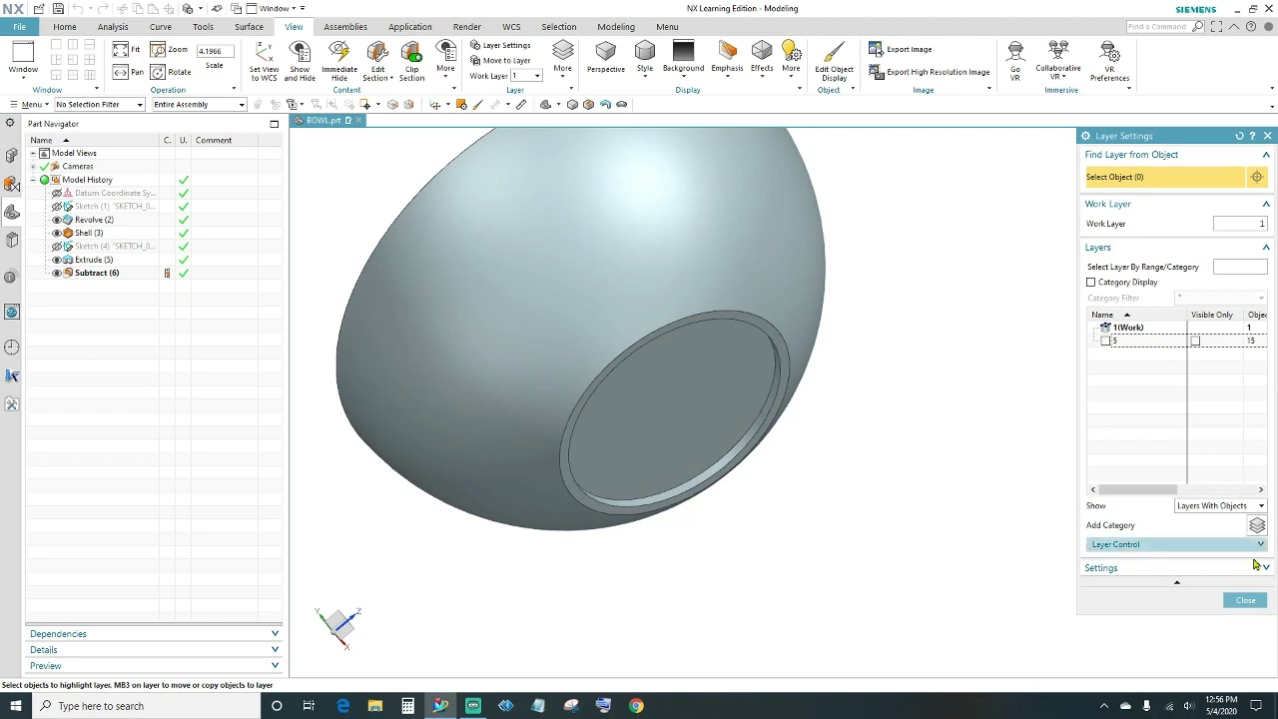
pyautogui.click(1244, 600)
pyautogui.moveTo(942, 323); pyautogui.dragTo(1112, 502, button='middle')
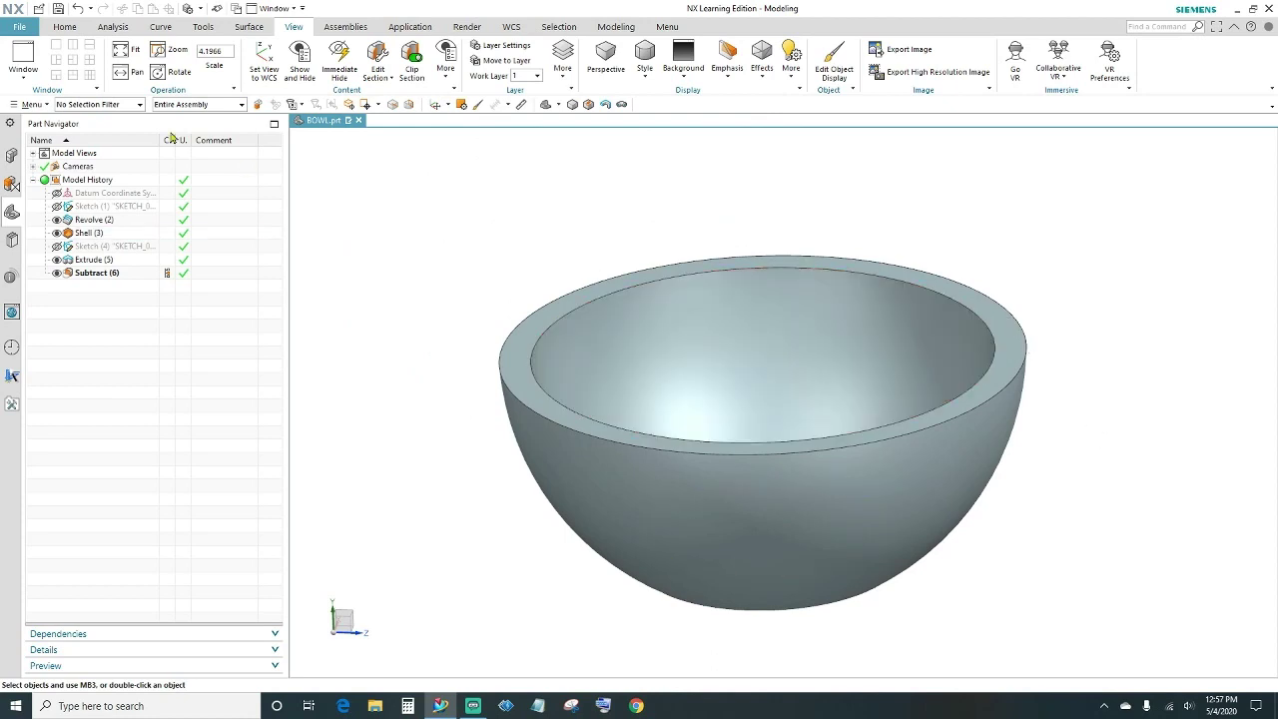
pyautogui.click(64, 27)
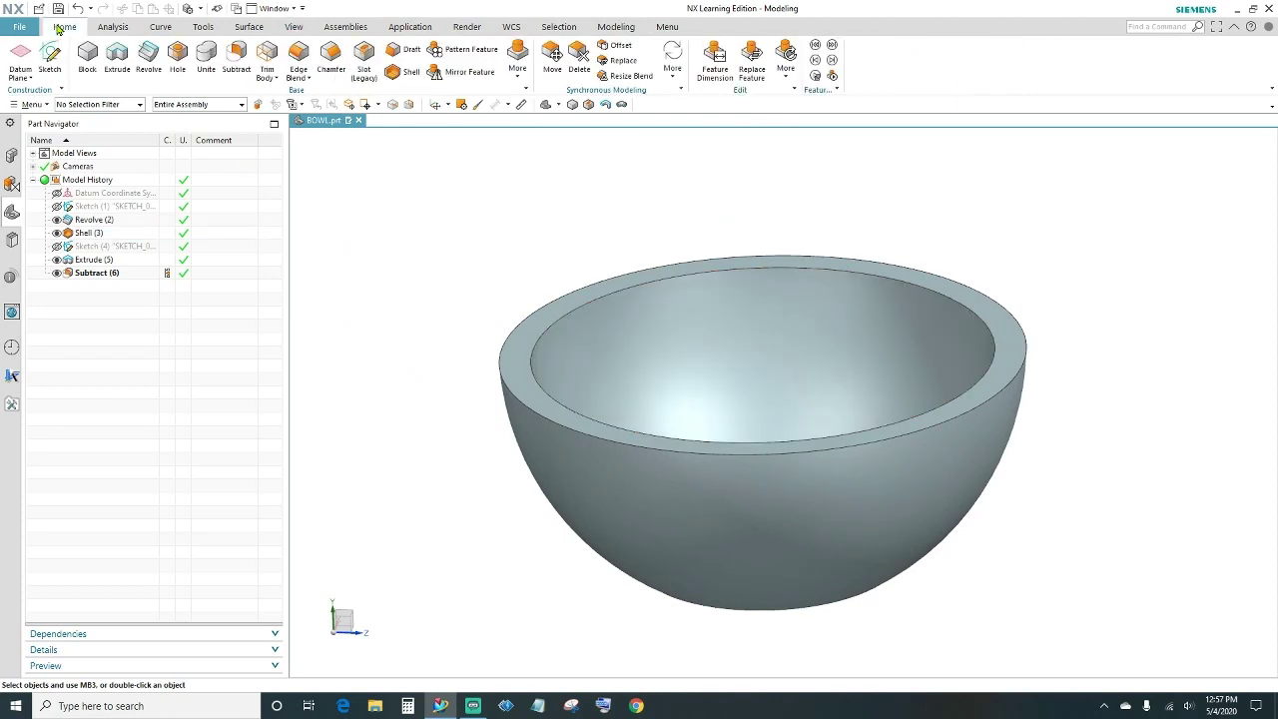
# Start a 0.5 radius edge blend and select the bowl's two rim edges.
pyautogui.click(298, 84)
pyautogui.moveTo(1061, 277)
pyautogui.mouseDown(button='middle')
pyautogui.moveTo(1017, 309)
pyautogui.moveTo(1057, 299)
pyautogui.mouseUp(button='middle')
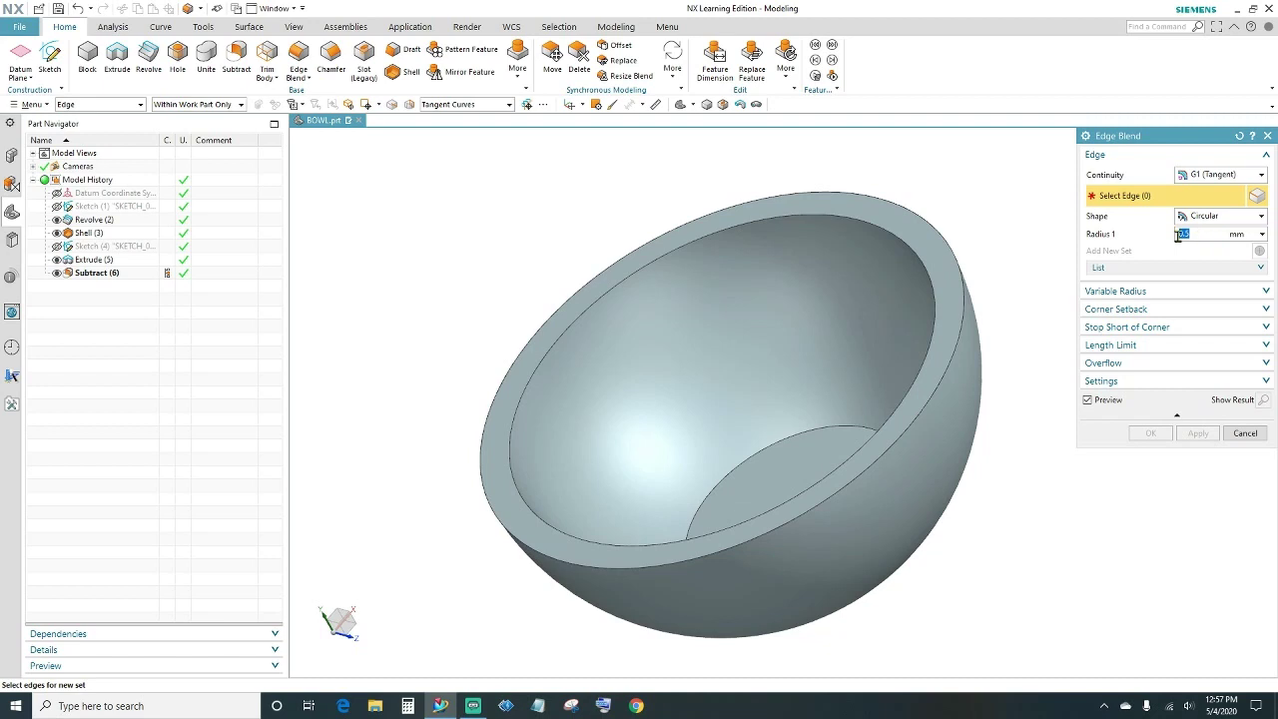
pyautogui.click(961, 277)
pyautogui.click(929, 281)
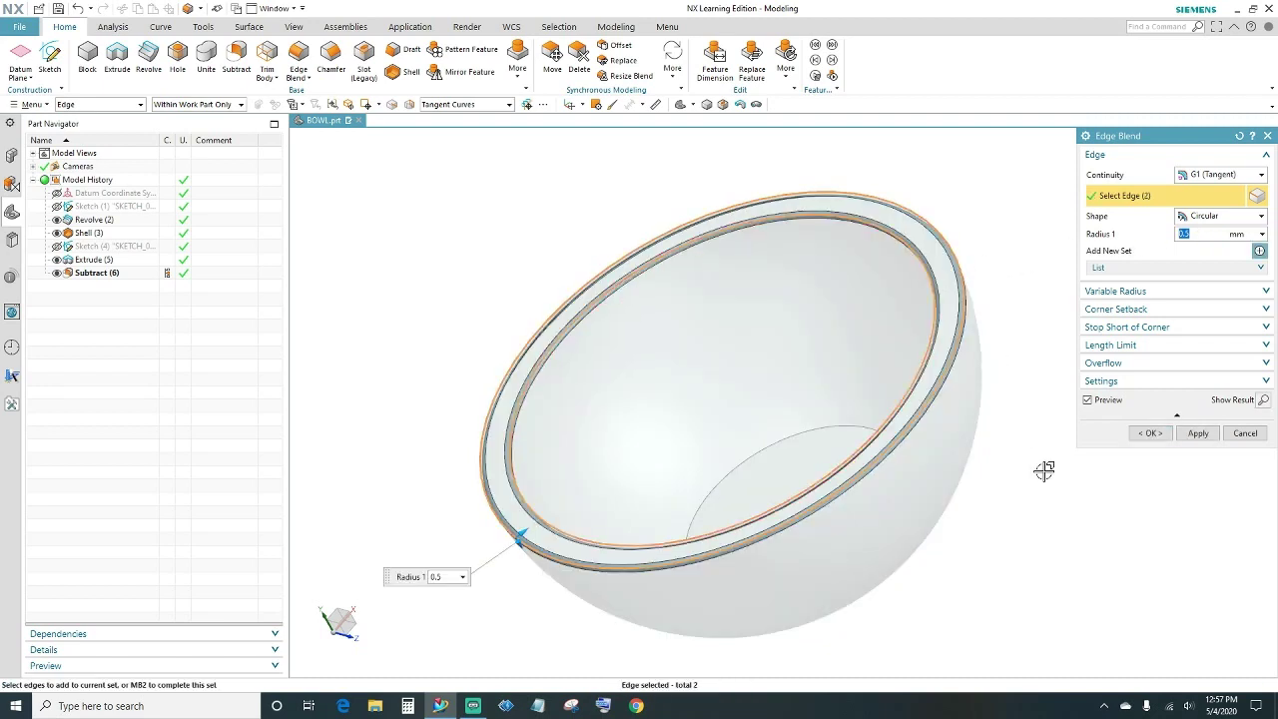
# Add the three foot-ring edges and apply the 0.5 radius blend.
pyautogui.moveTo(1027, 519); pyautogui.dragTo(984, 428, button='middle')
pyautogui.scroll(2, 916, 437)
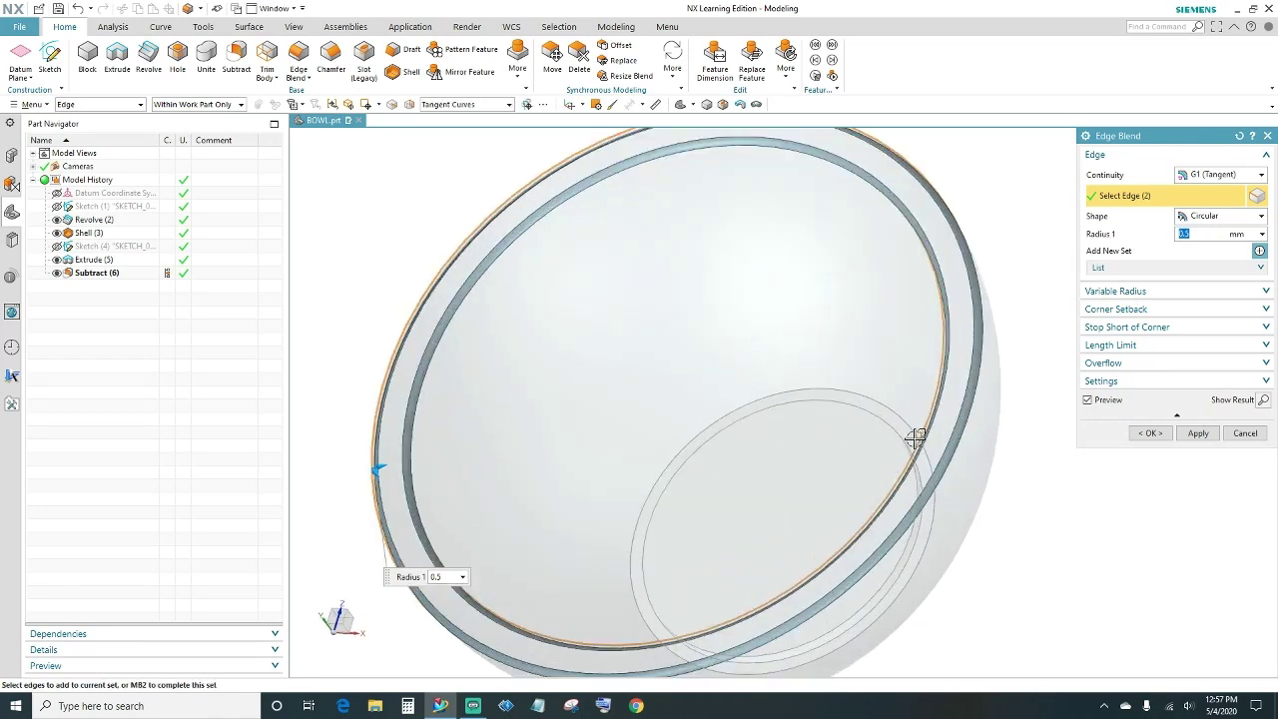
pyautogui.scroll(3, 915, 437)
pyautogui.click(873, 380)
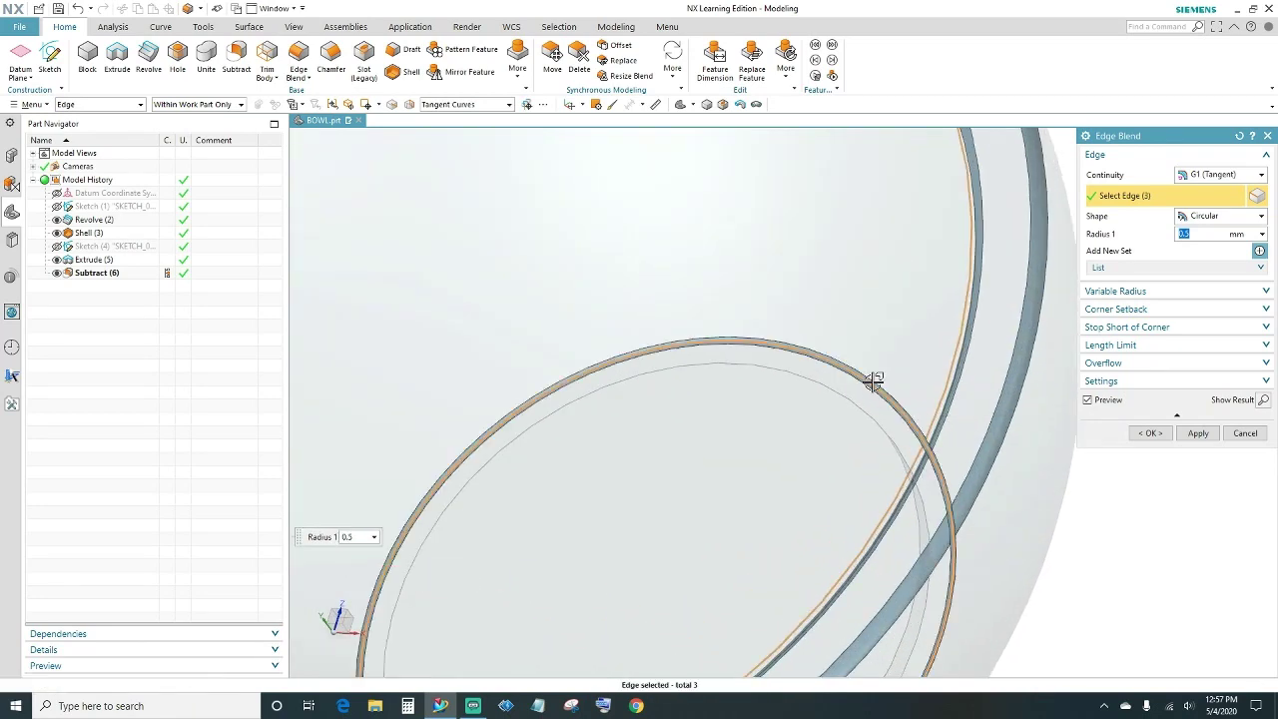
pyautogui.click(846, 393)
pyautogui.moveTo(799, 456); pyautogui.dragTo(917, 394, button='middle')
pyautogui.scroll(5, 917, 394)
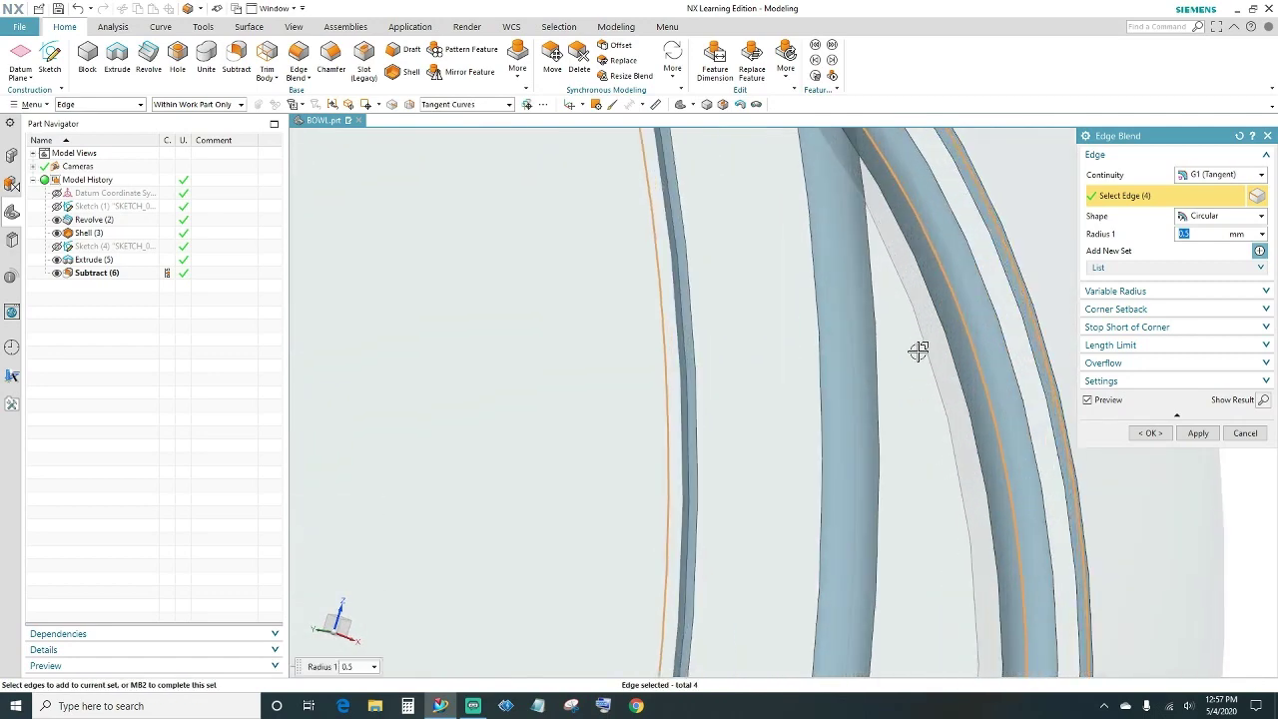
pyautogui.click(926, 338)
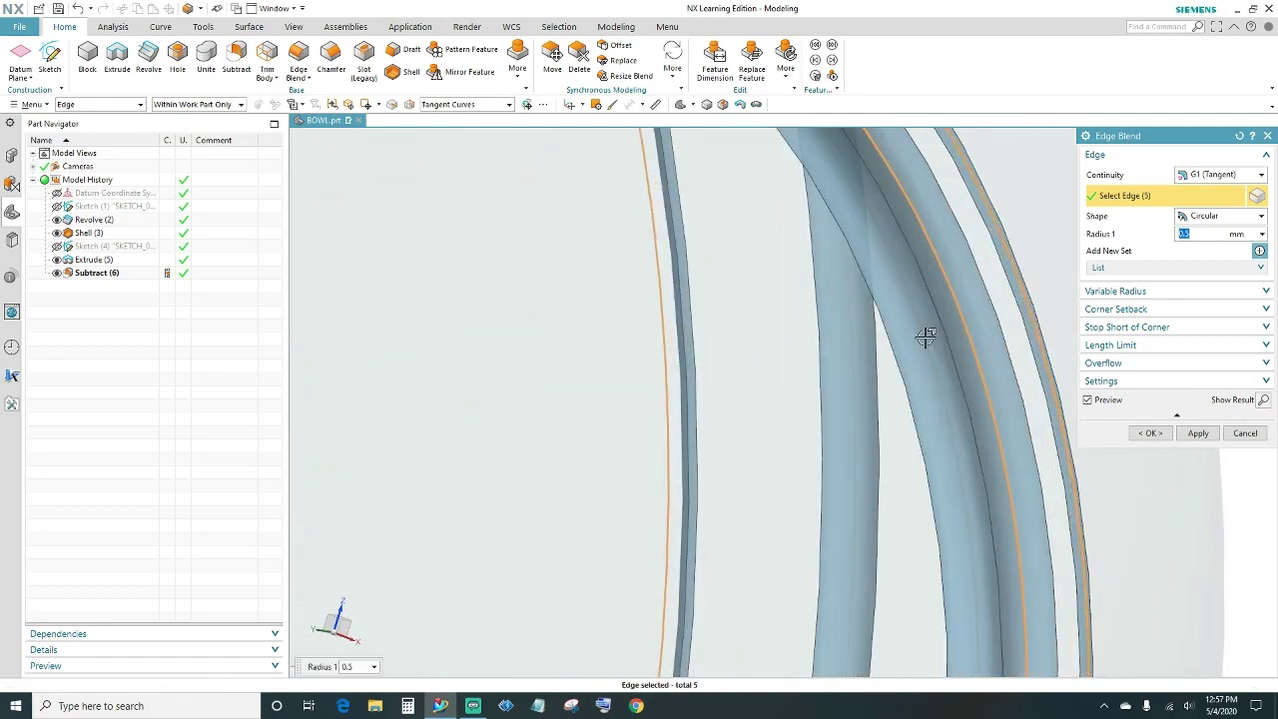
pyautogui.click(1148, 433)
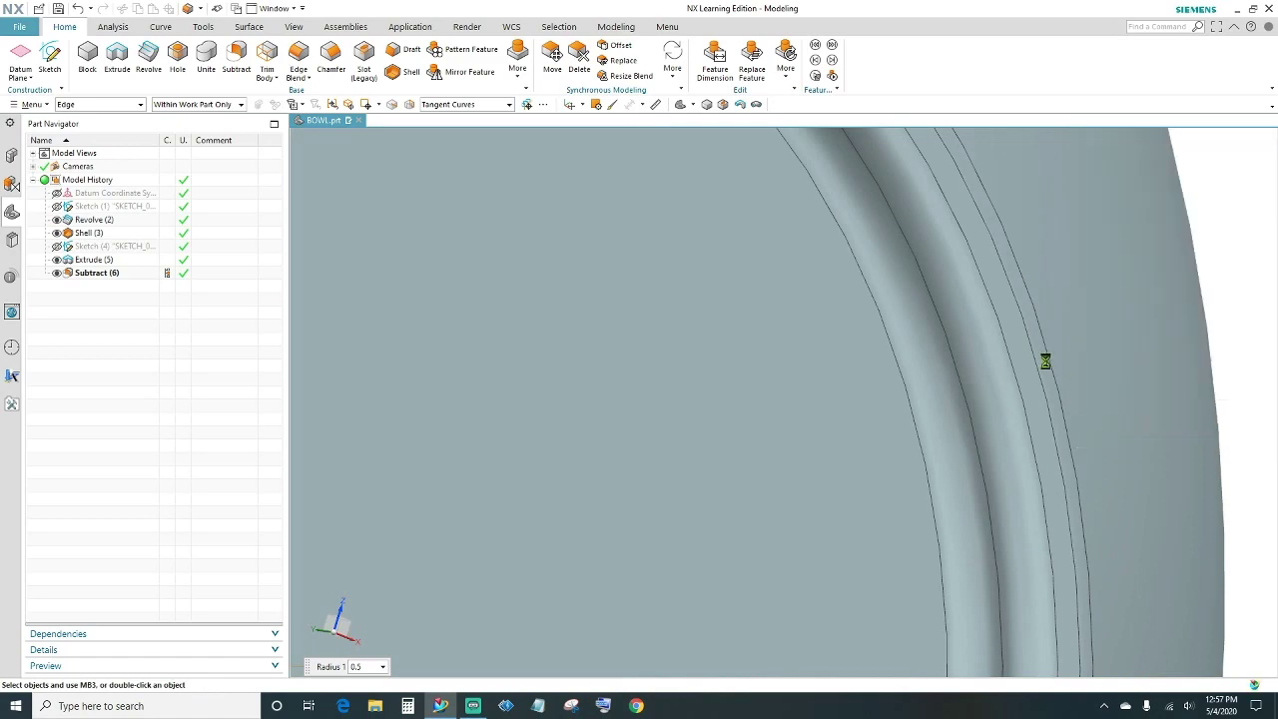
pyautogui.scroll(-5, 1069, 333)
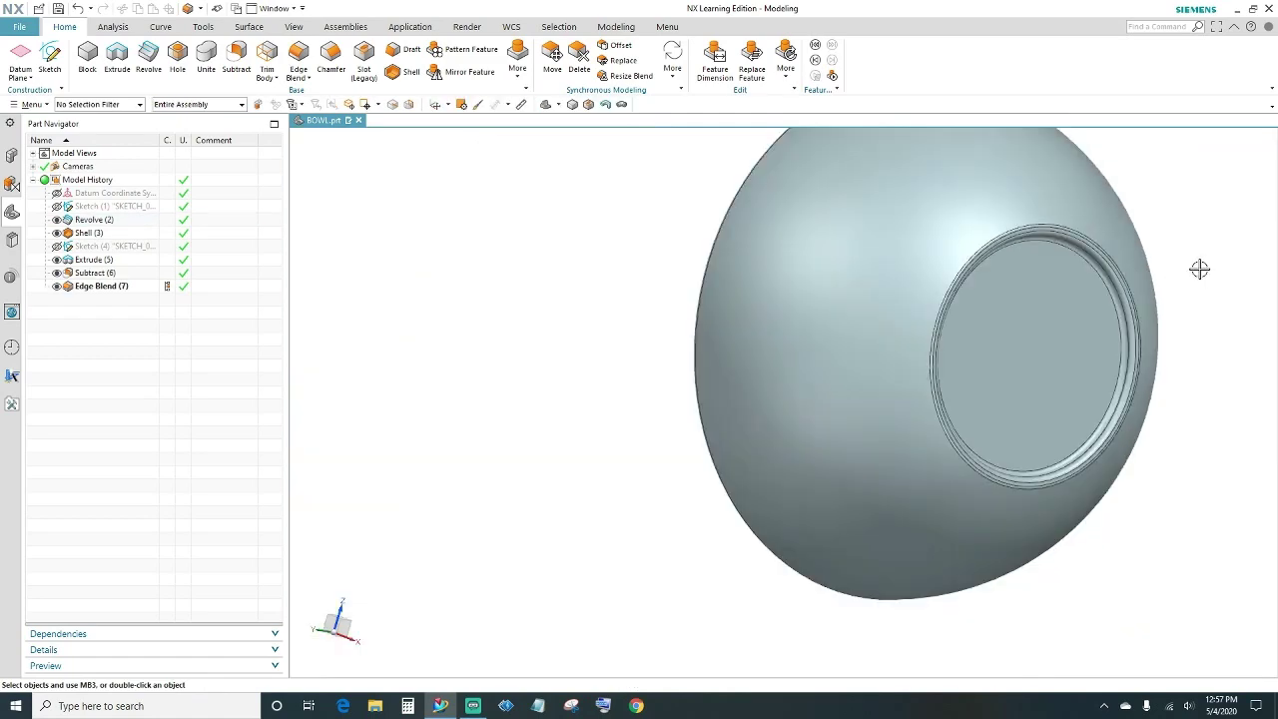
# Change the bowl's display style from the View tab to Shaded, hiding edge lines.
pyautogui.moveTo(1198, 270); pyautogui.dragTo(1038, 462, button='middle')
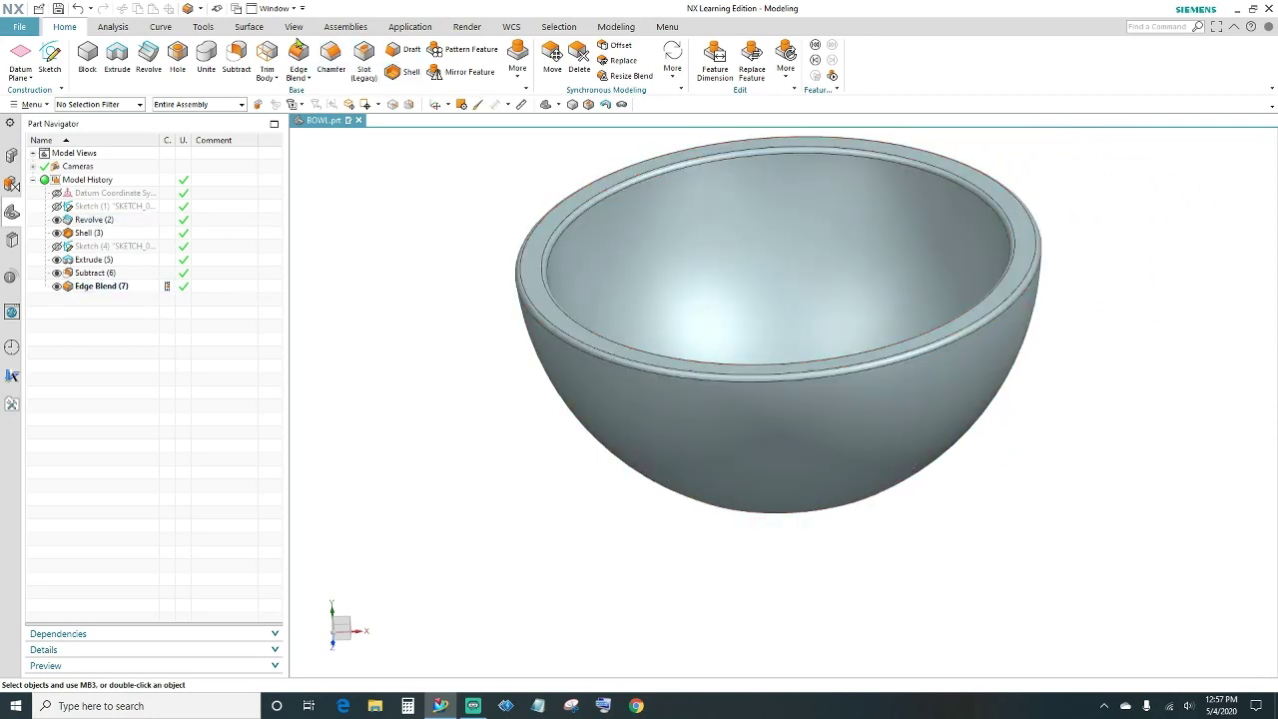
pyautogui.click(293, 27)
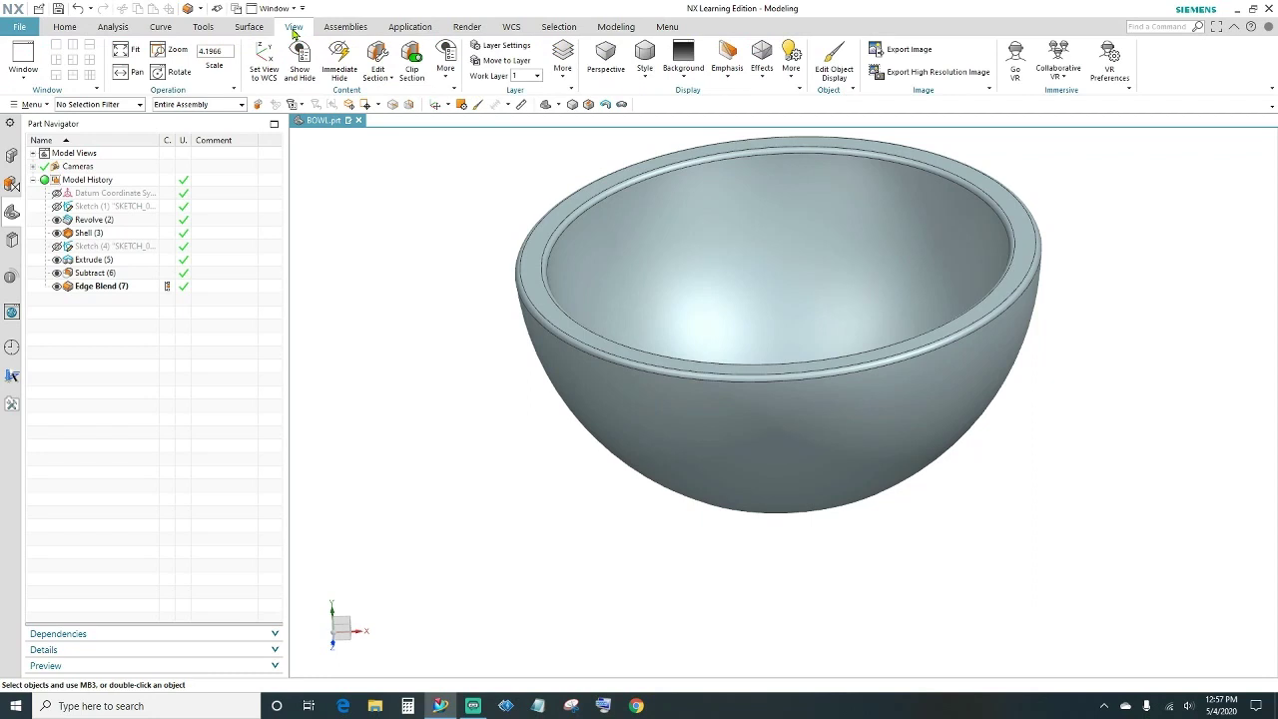
pyautogui.click(646, 68)
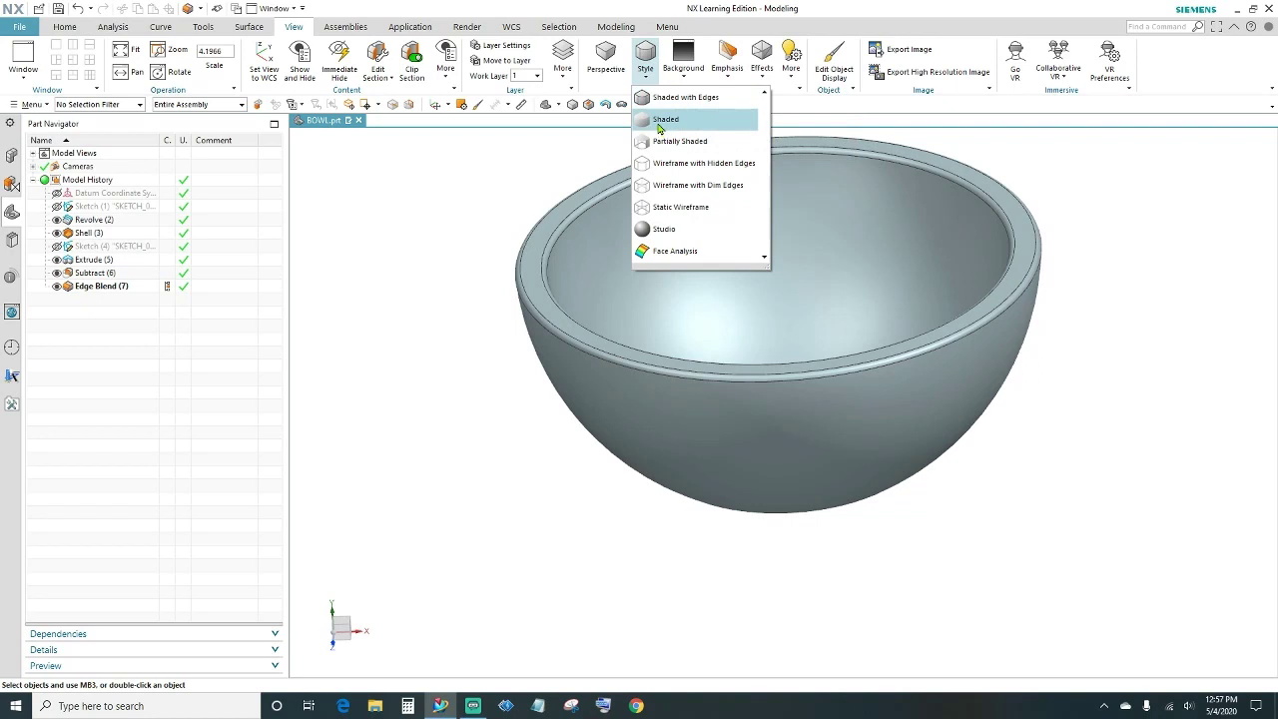
pyautogui.click(668, 121)
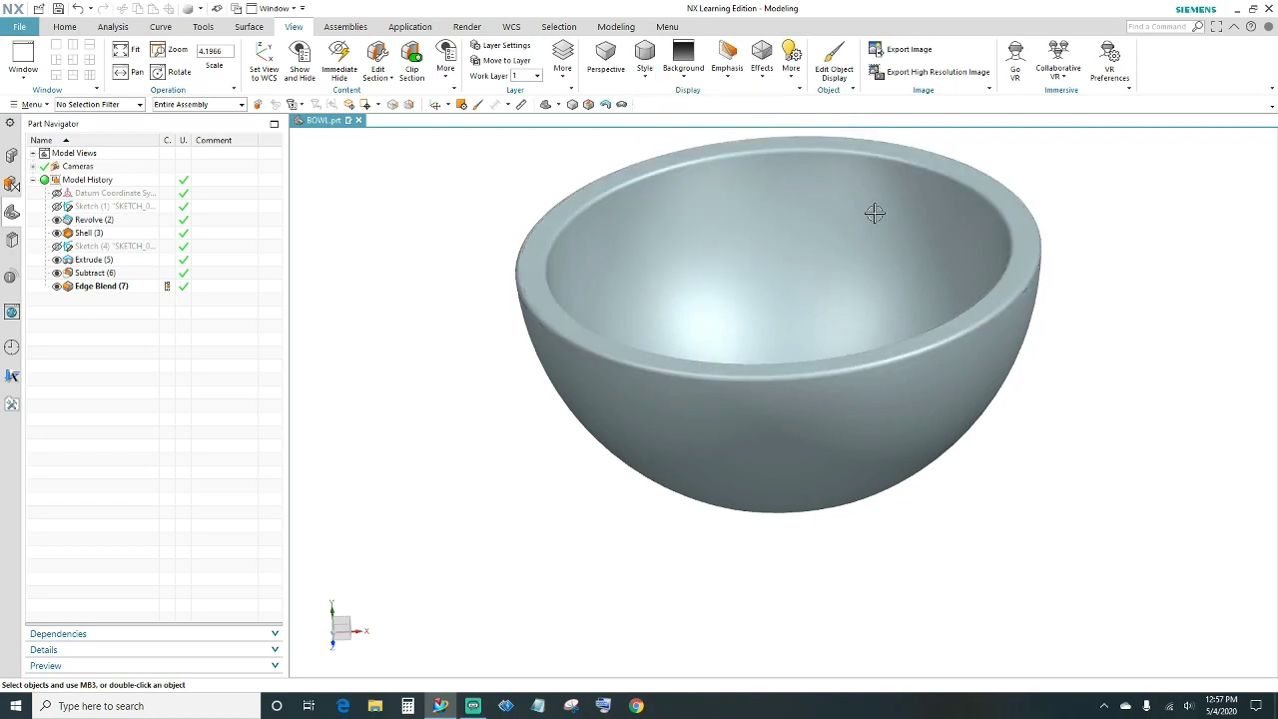
pyautogui.moveTo(1100, 346); pyautogui.dragTo(1103, 485, button='middle')
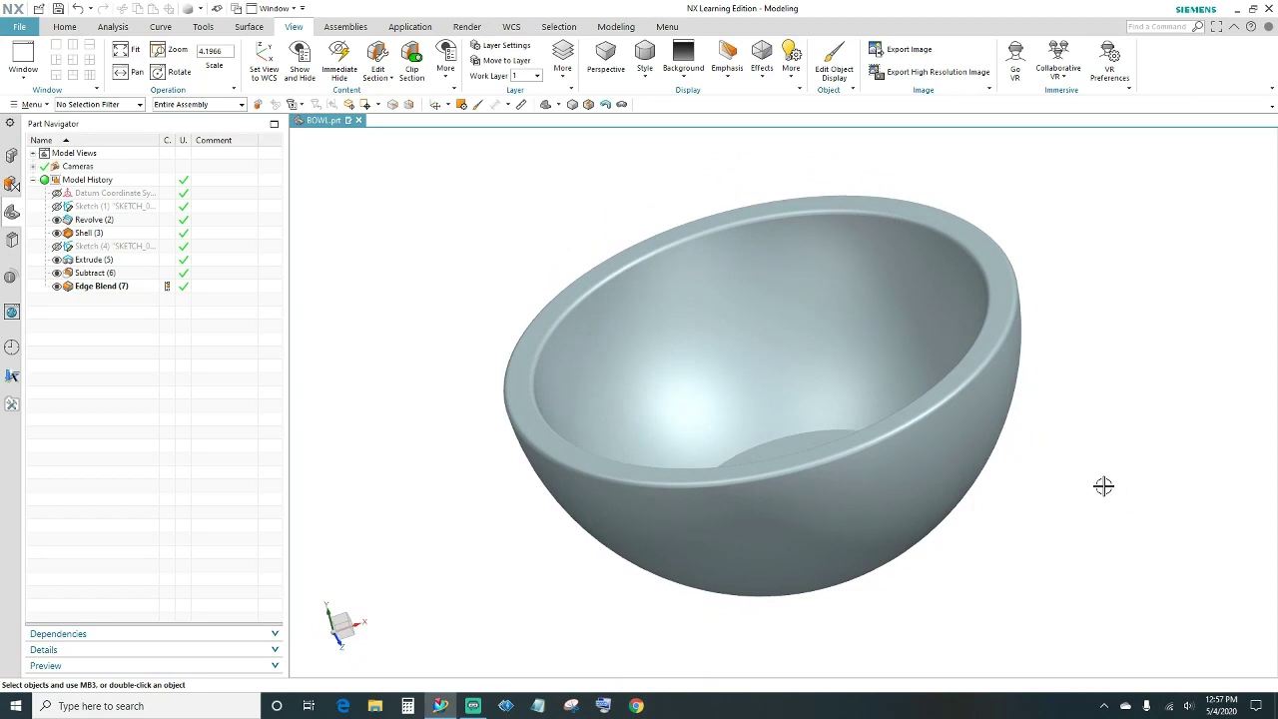
# Recolour the bowl solid body to the light green Deep Pistachio via Ctrl+J.
pyautogui.hotkey('ctrl', 'j')
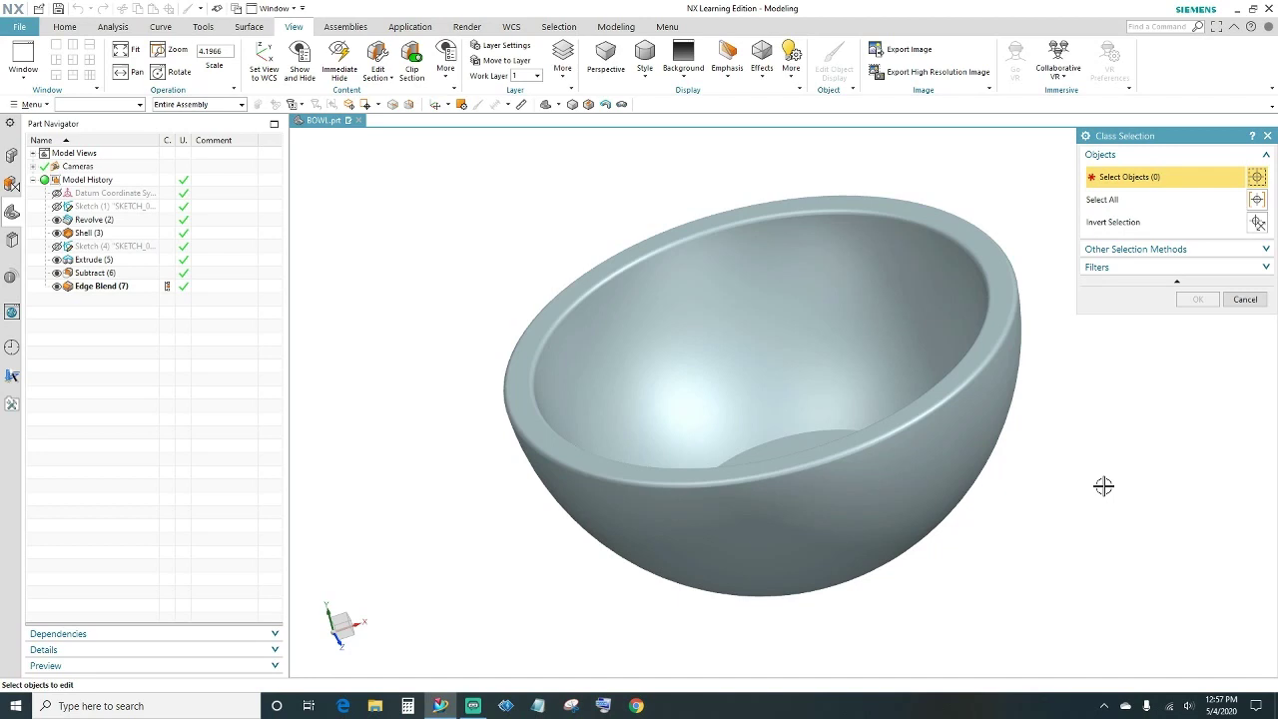
pyautogui.click(943, 430)
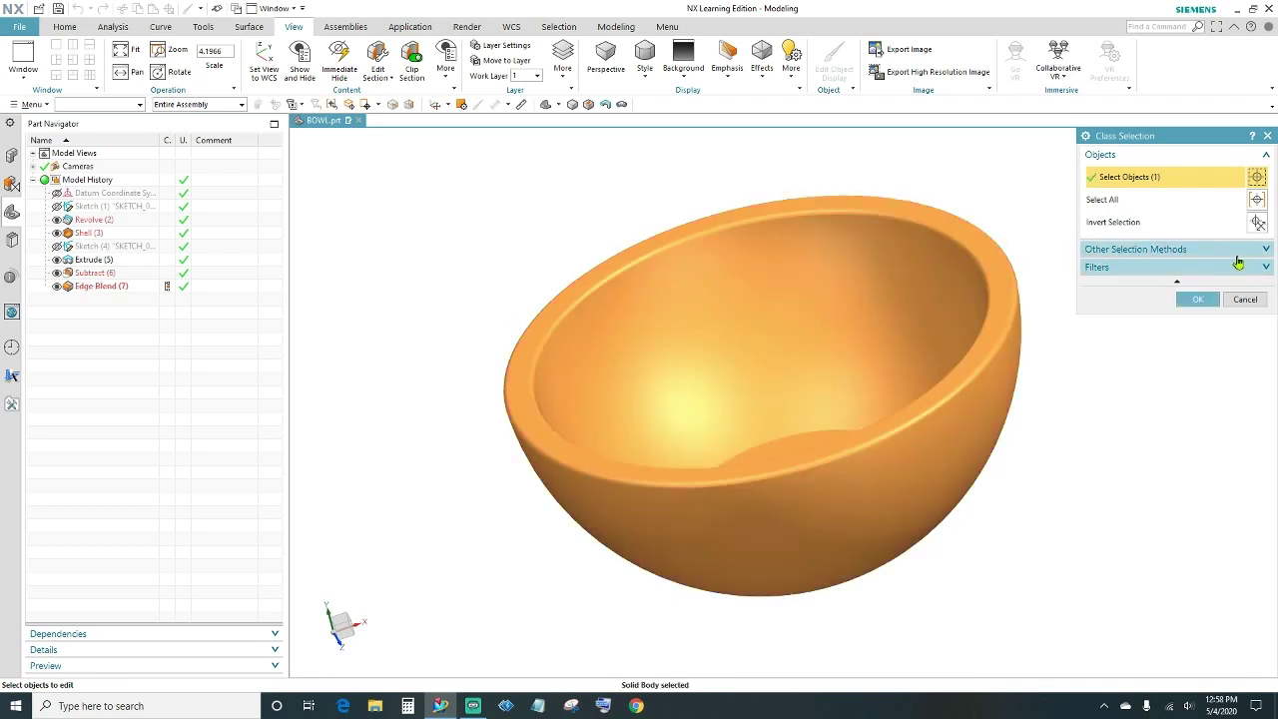
pyautogui.click(1200, 297)
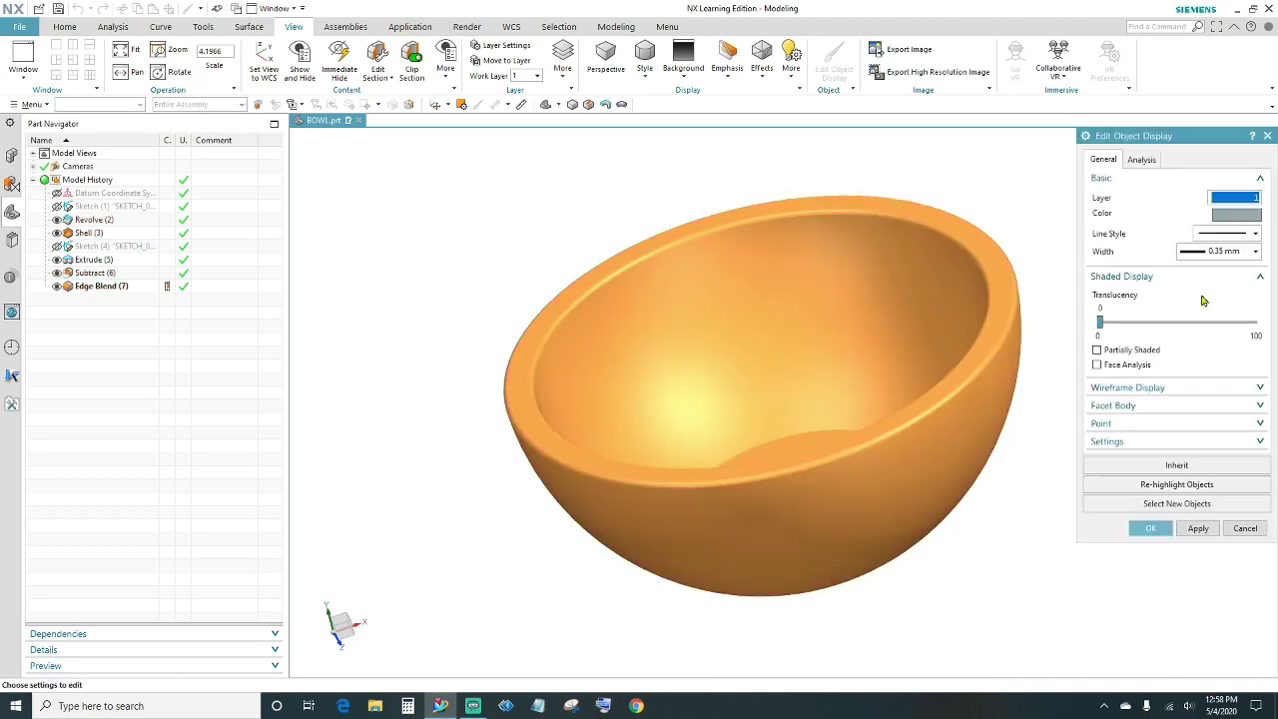
pyautogui.click(1235, 216)
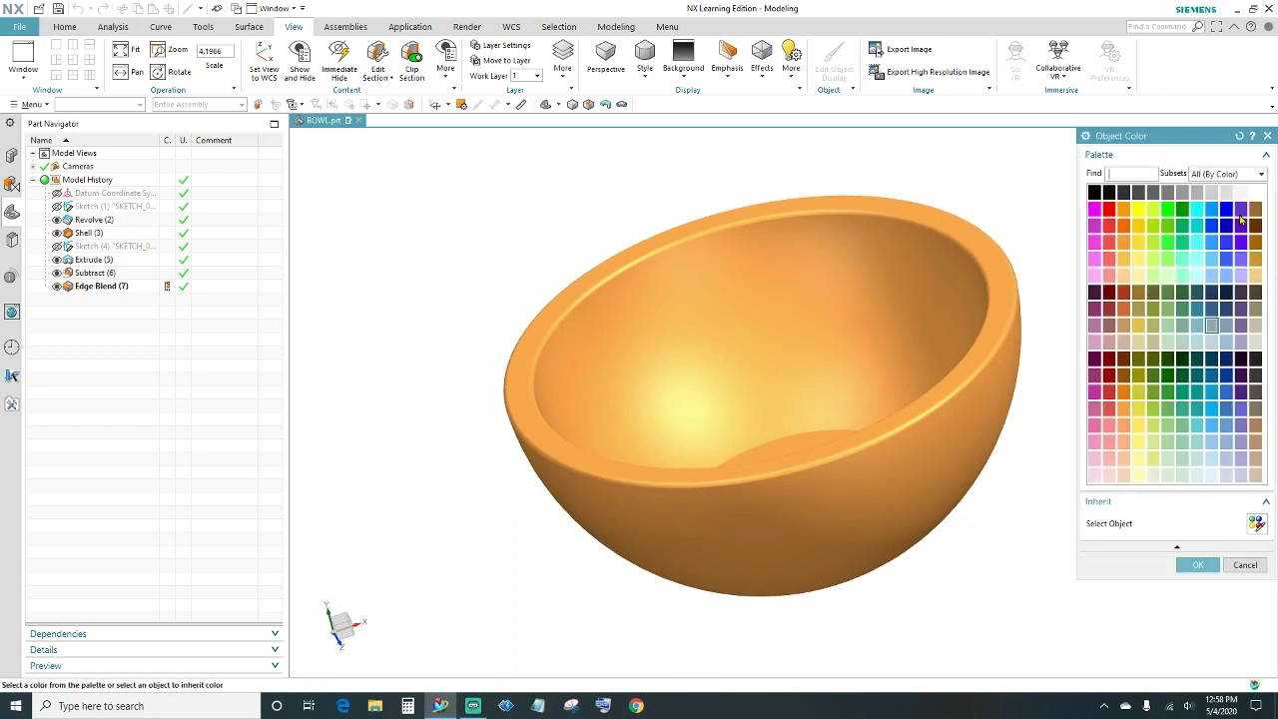
pyautogui.click(1151, 430)
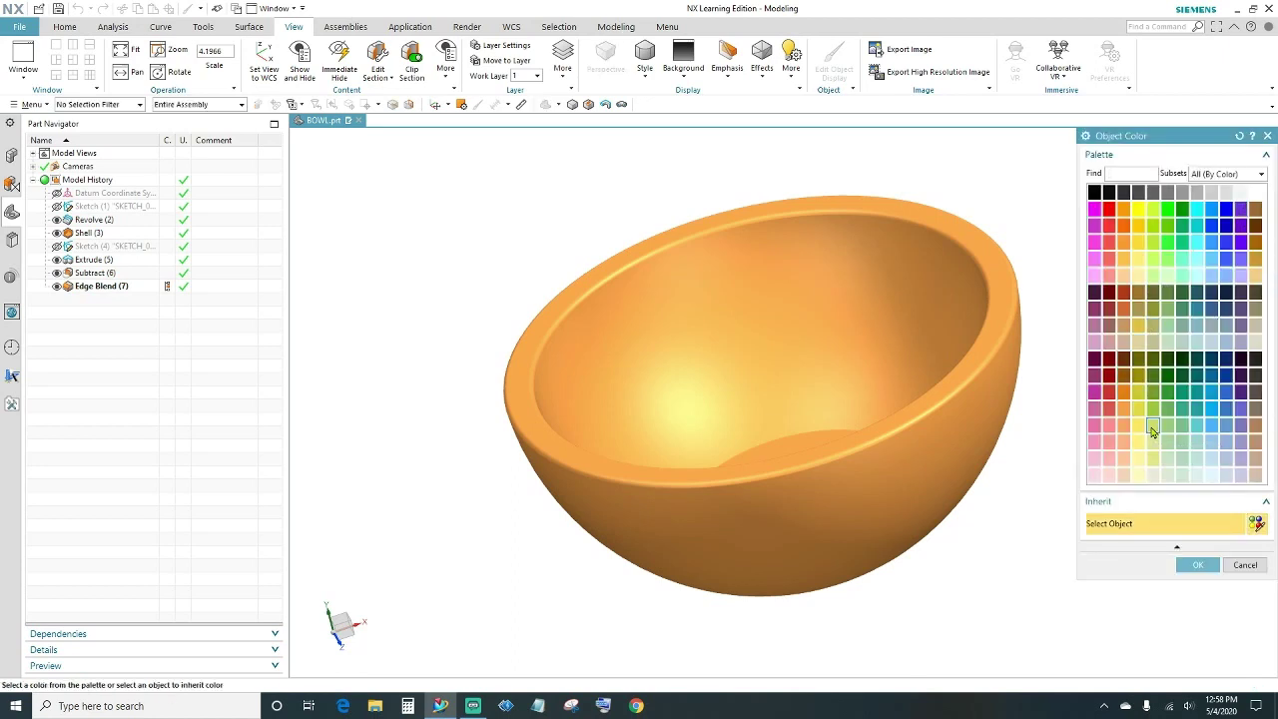
pyautogui.click(1189, 562)
pyautogui.click(1151, 529)
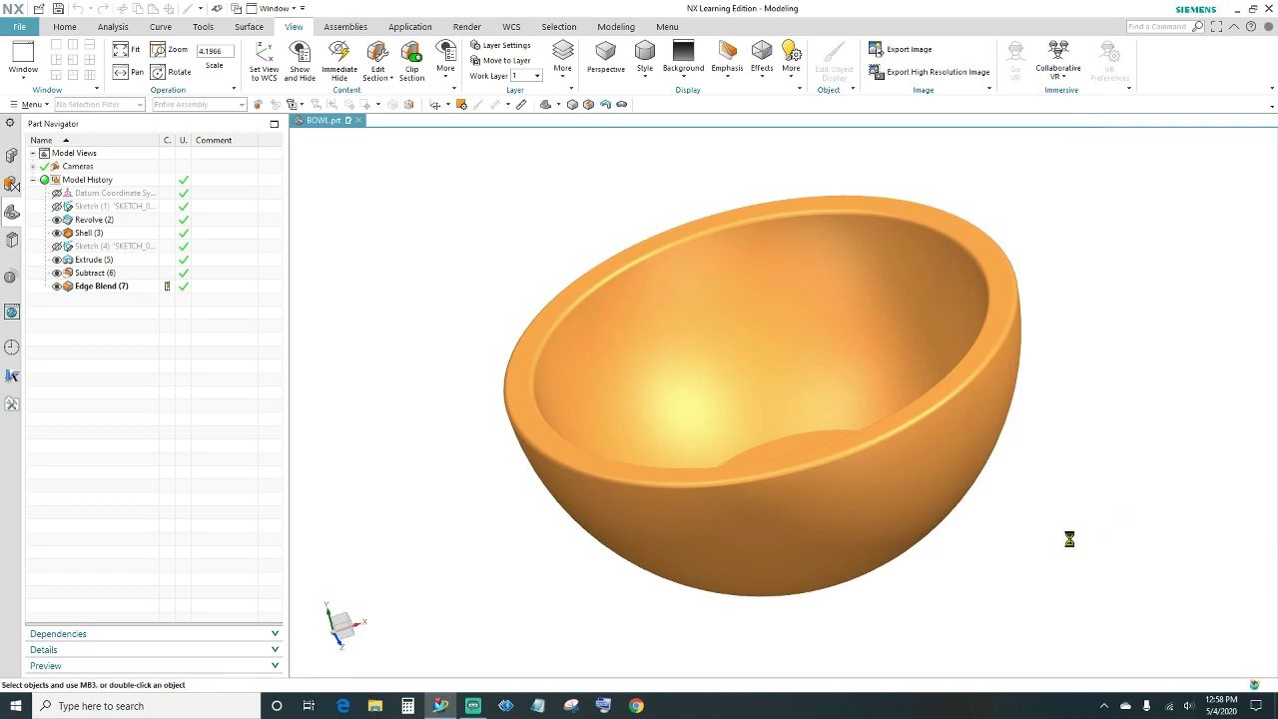
pyautogui.moveTo(633, 585); pyautogui.dragTo(761, 568, button='middle')
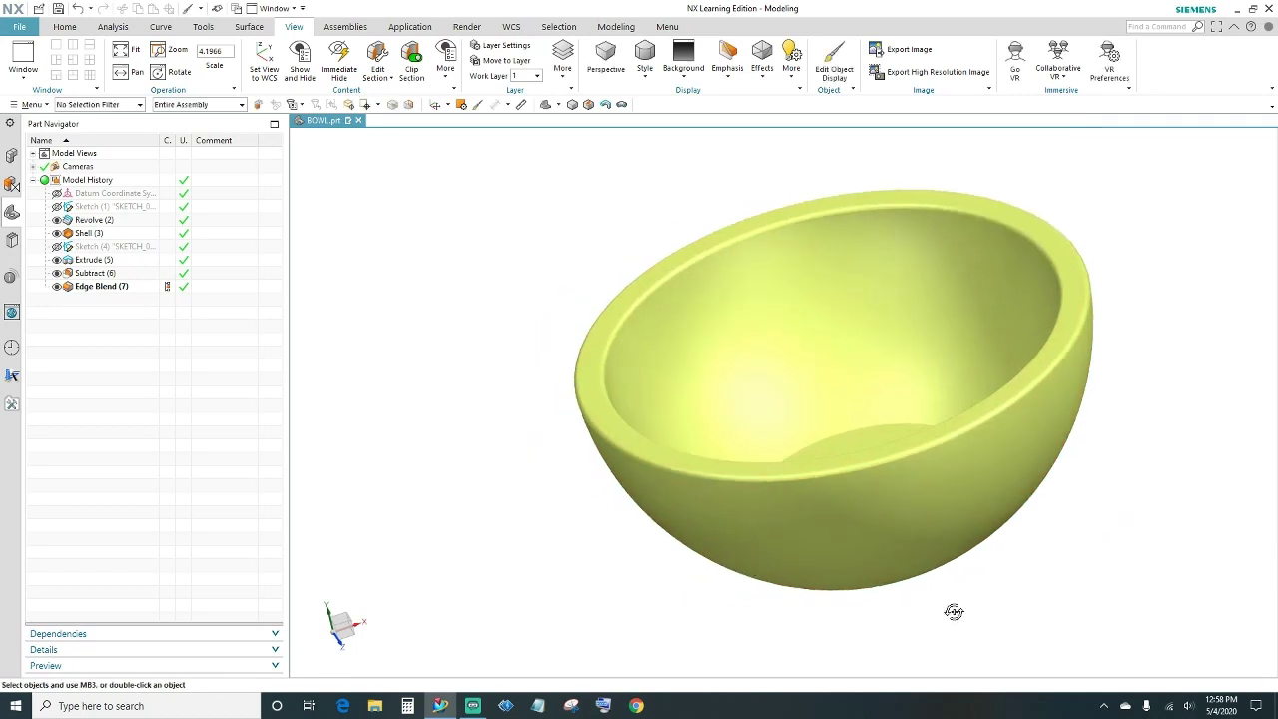